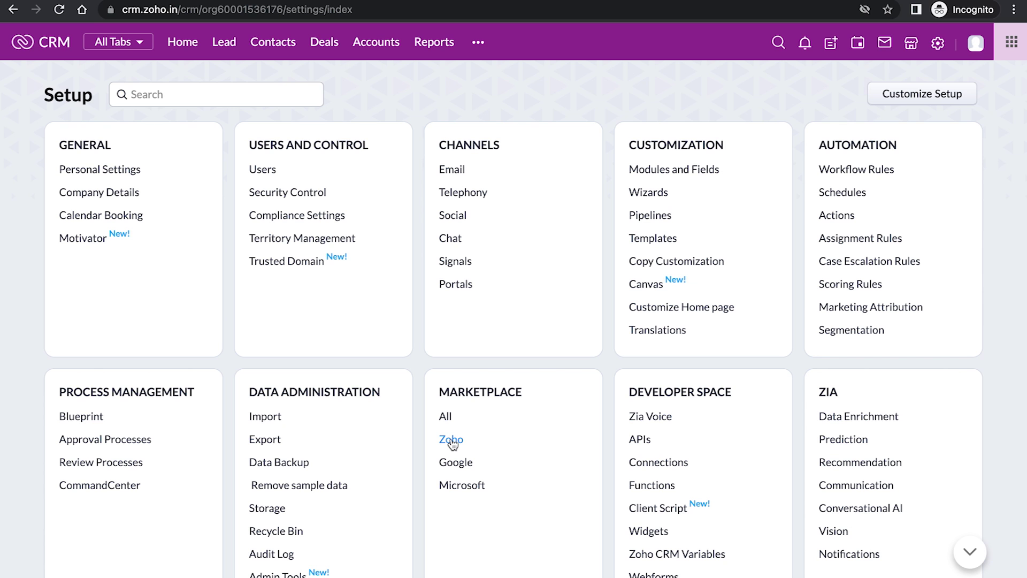
Step: Open the Advanced Analytics for Zoho CRM integration from the Zoho marketplace and start its configuration
click(451, 440)
scroll(634, 402, down, 10)
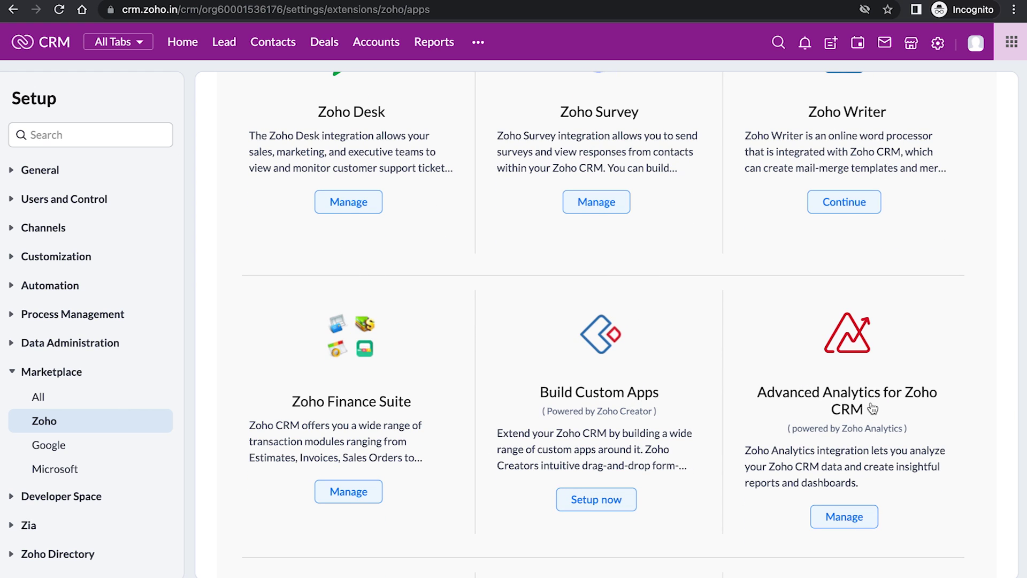
click(857, 517)
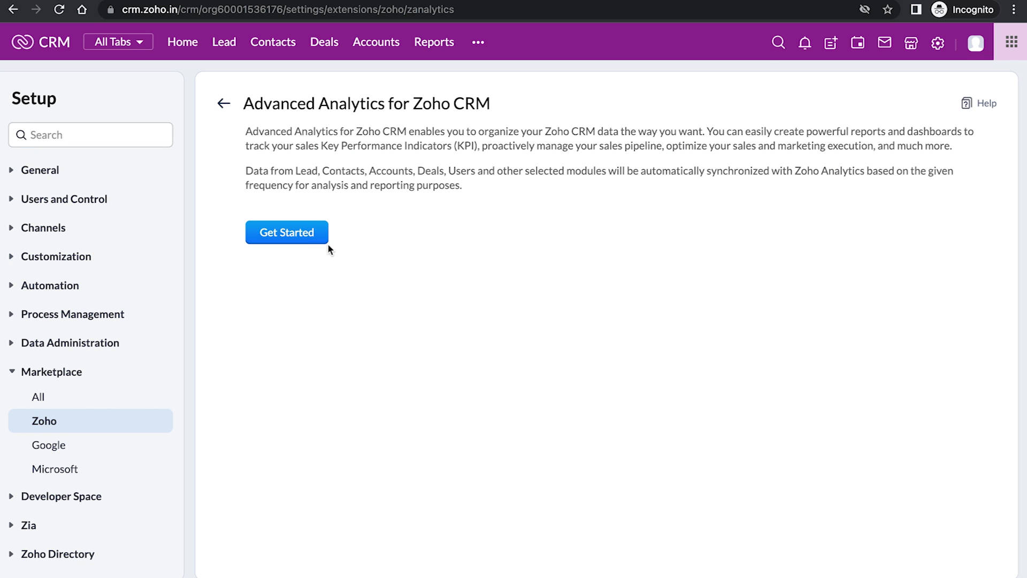
click(310, 234)
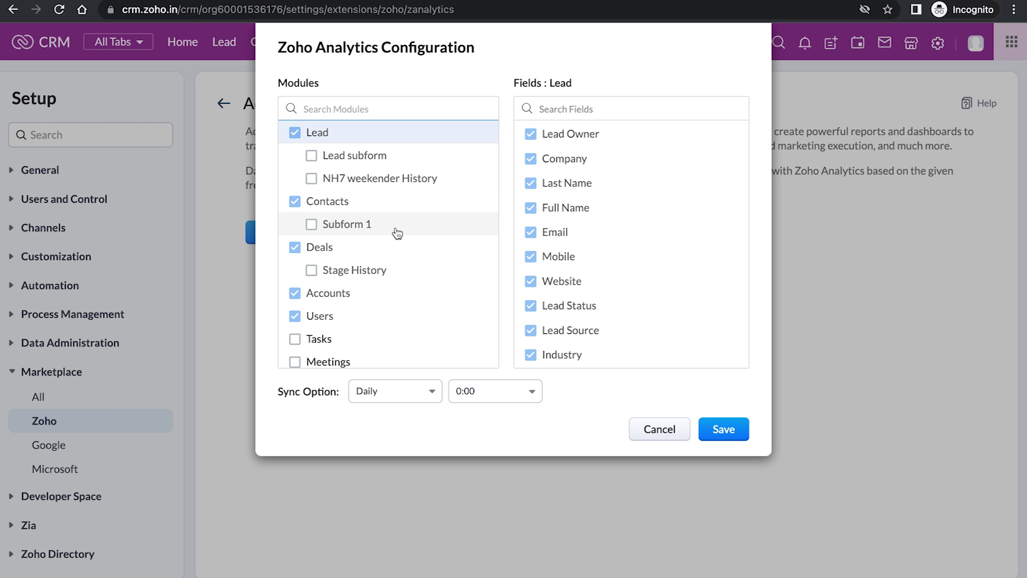
Step: Add the Tasks module to the analytics sync and include all of its fields
scroll(396, 234, down, 4)
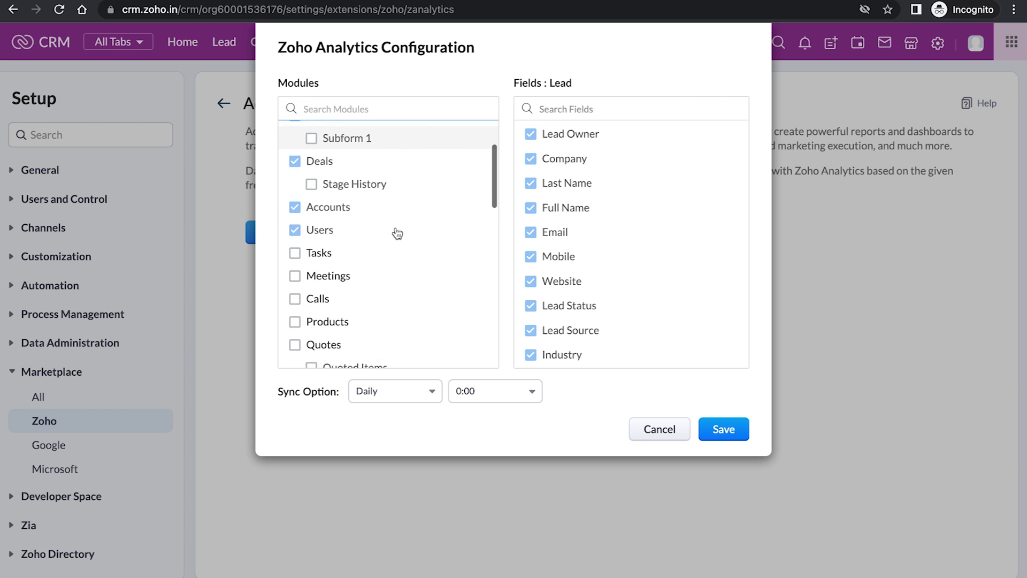
click(295, 250)
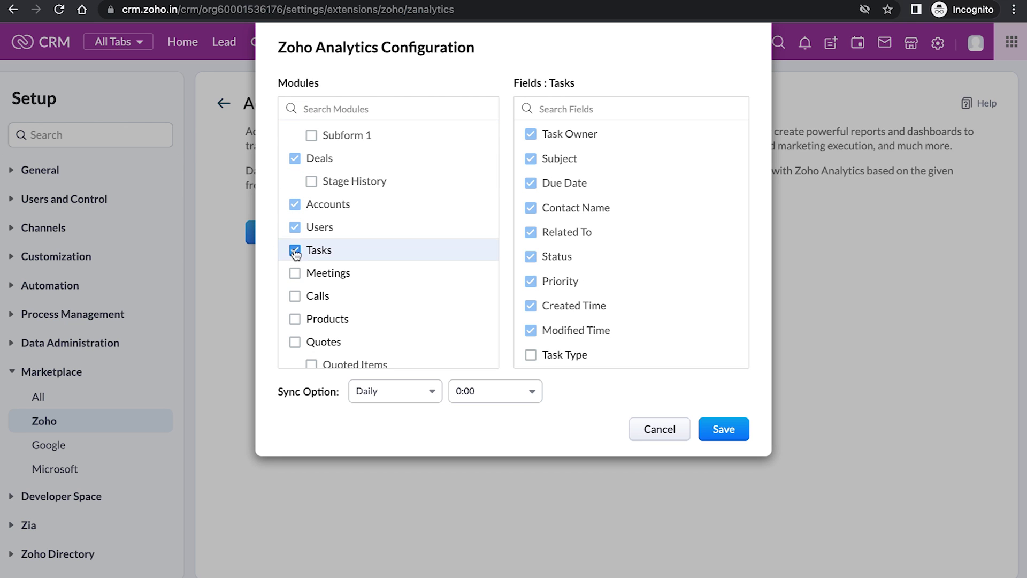
scroll(570, 328, down, 1)
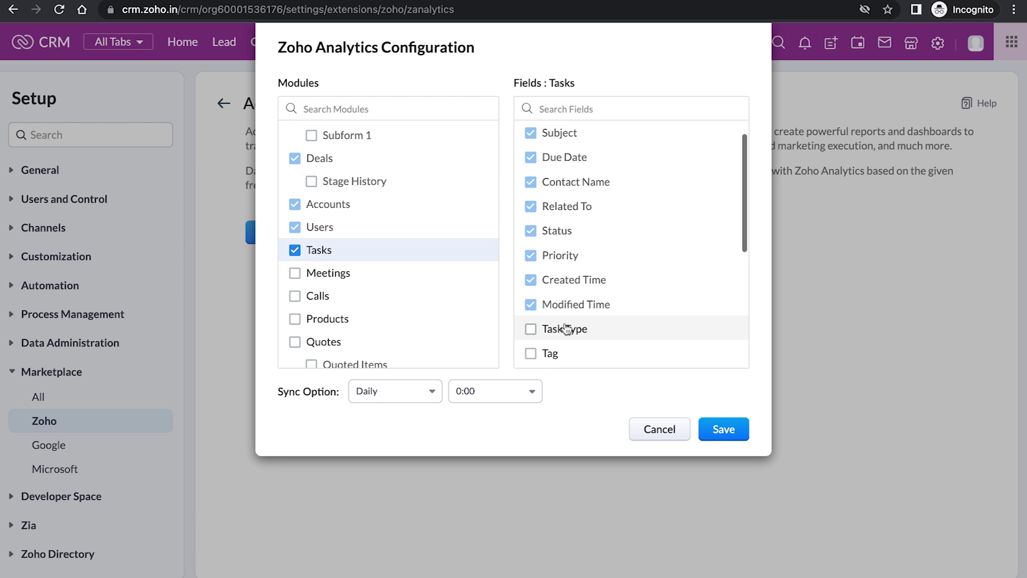
scroll(427, 292, down, 8)
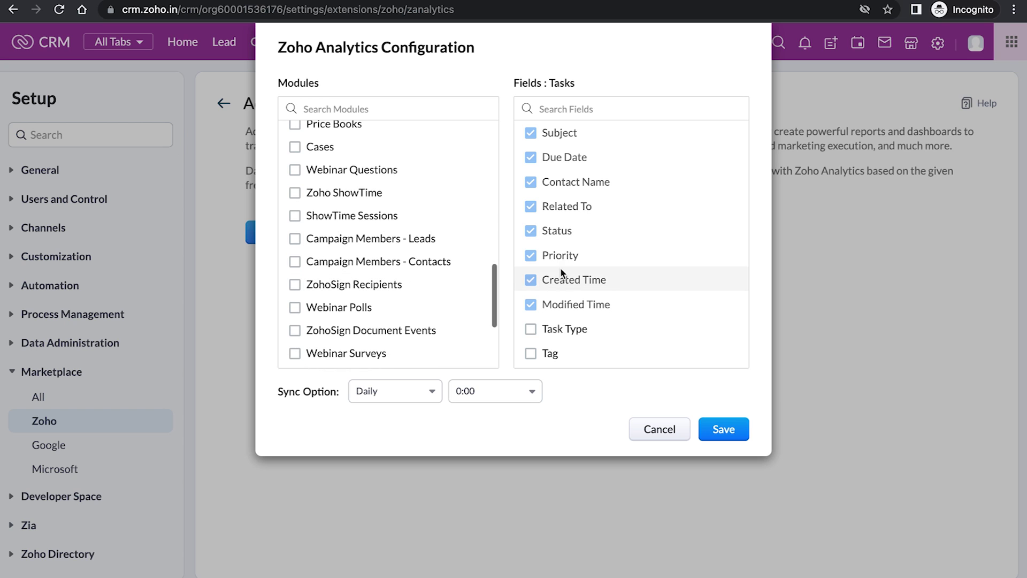
scroll(562, 273, down, 1)
scroll(561, 273, down, 5)
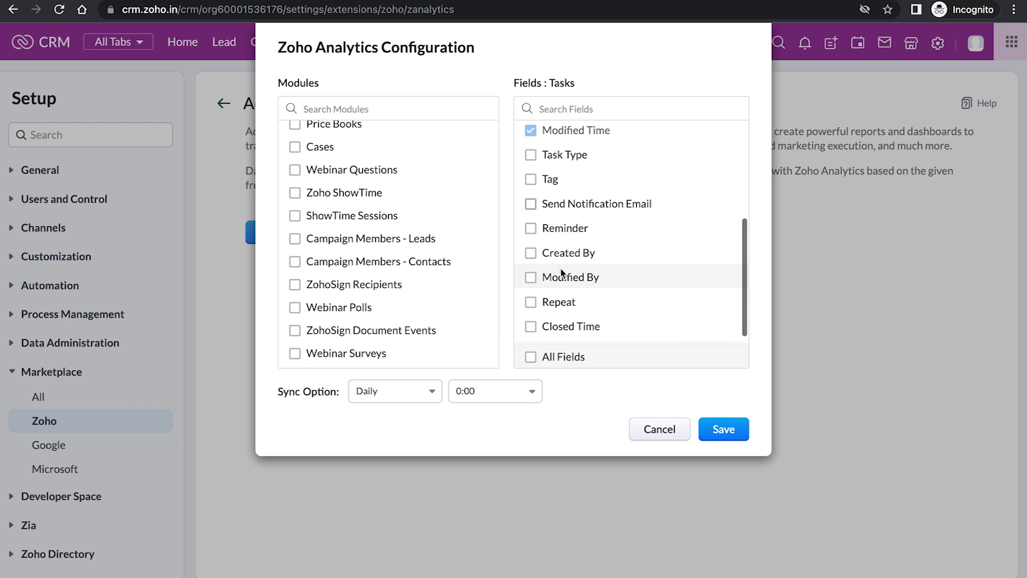
scroll(561, 273, down, 3)
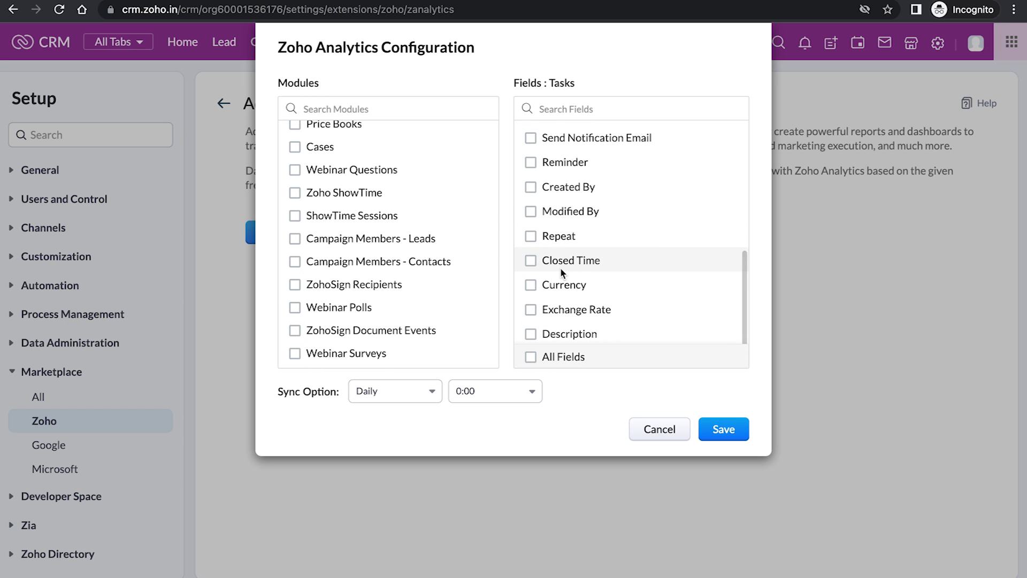
scroll(562, 272, up, 10)
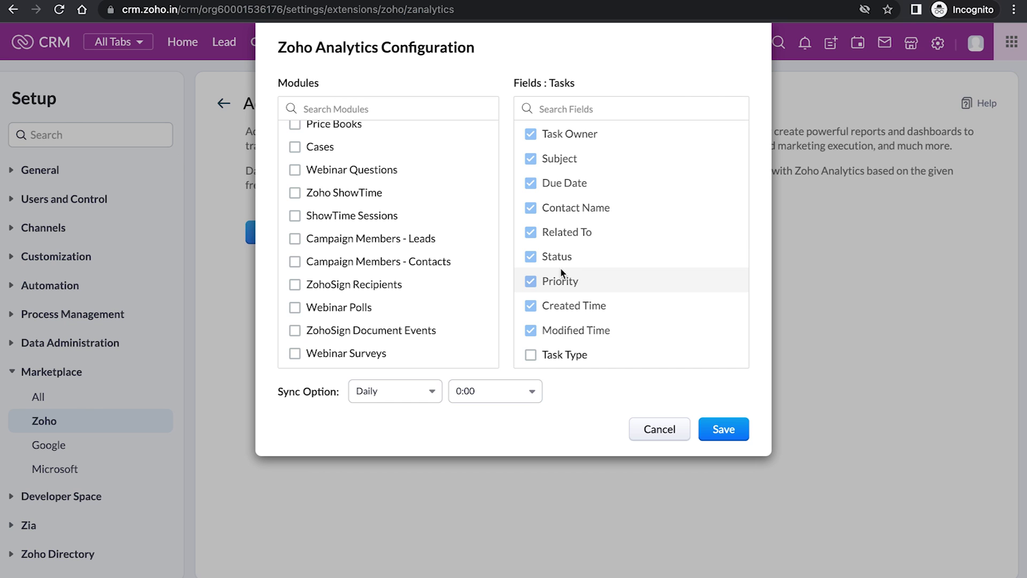
scroll(560, 273, down, 6)
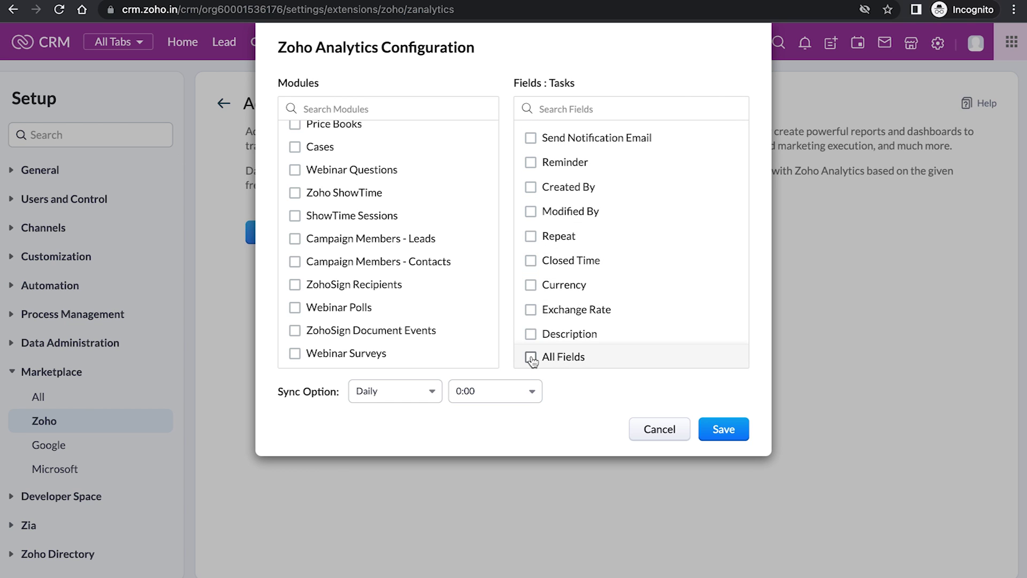
click(531, 356)
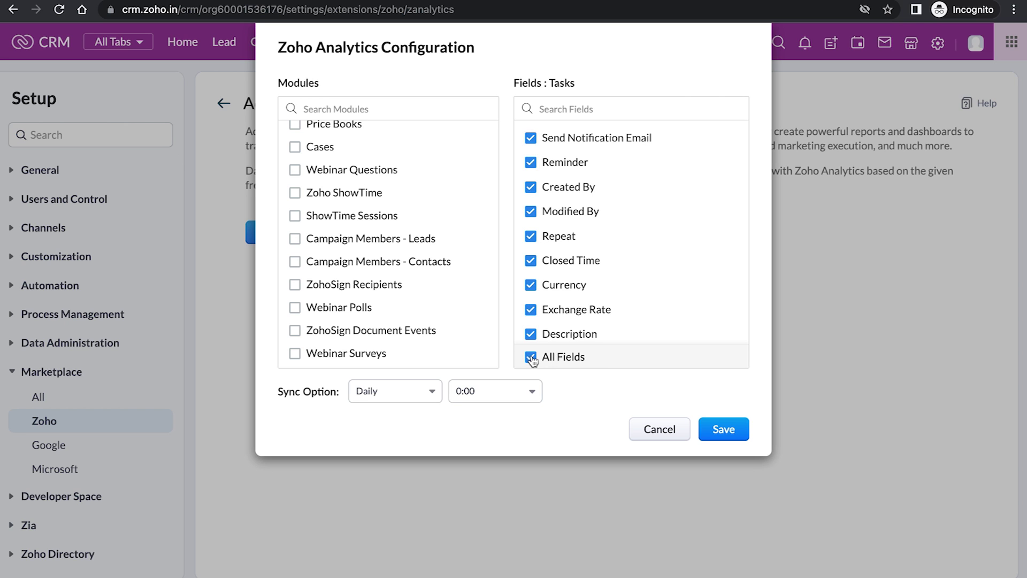
Step: Add the Zoho ShowTime, ShowTime Sessions and Campaign Members - Leads modules to the sync
scroll(394, 317, down, 2)
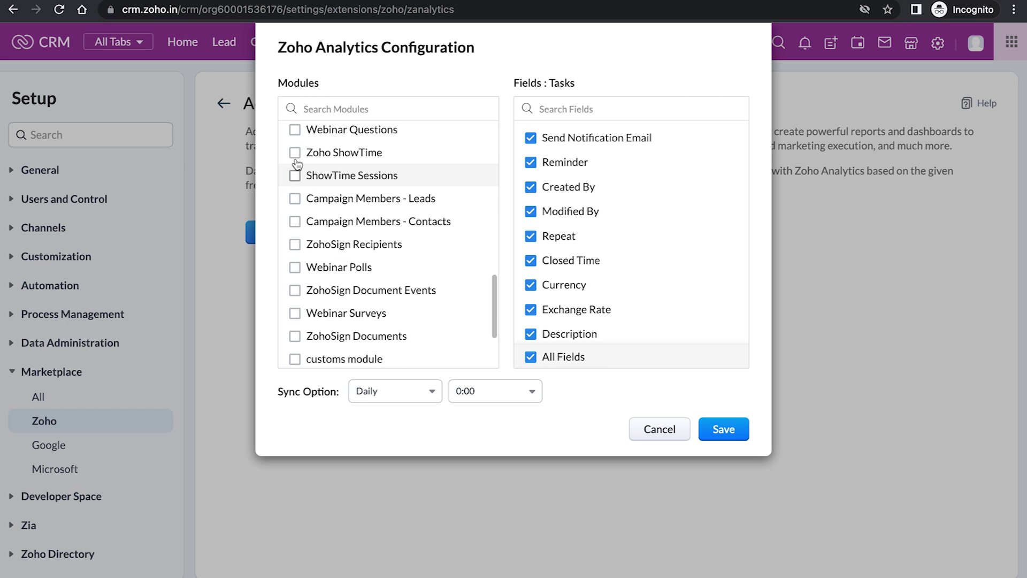
click(295, 153)
click(295, 175)
click(295, 199)
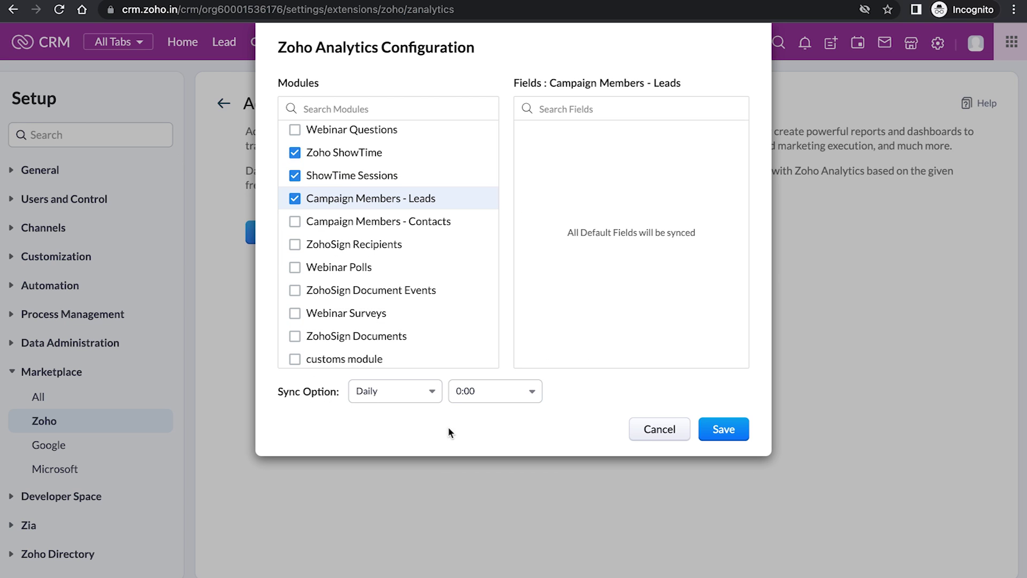
Step: Set the sync to Daily at 00:00 and save the Zoho Analytics configuration
click(430, 395)
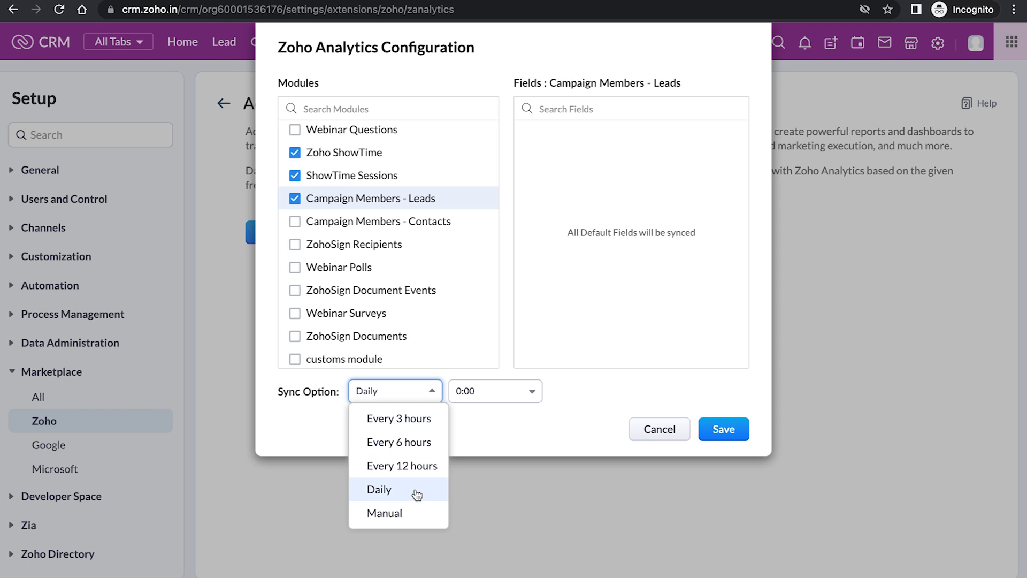
click(416, 495)
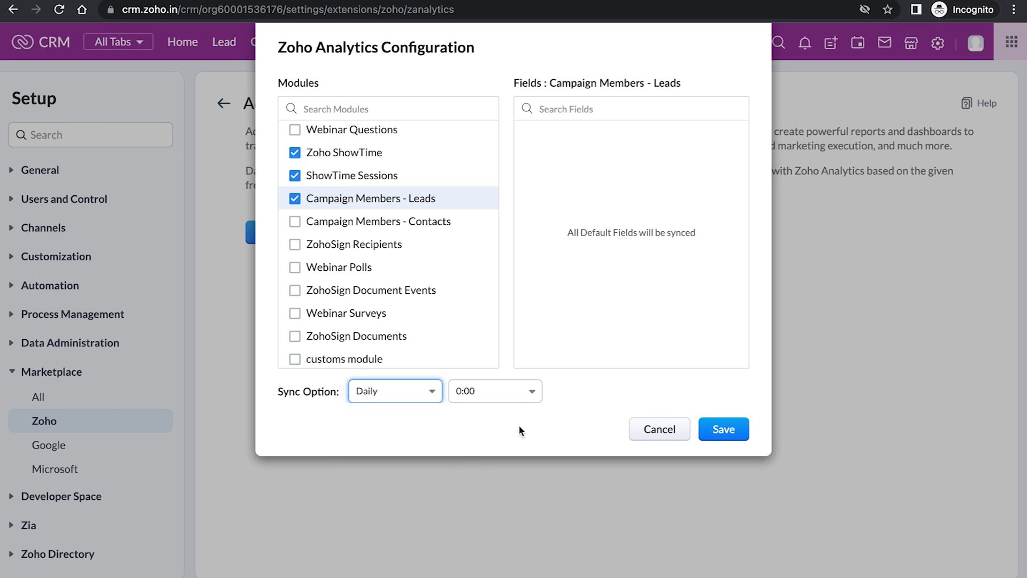
click(531, 394)
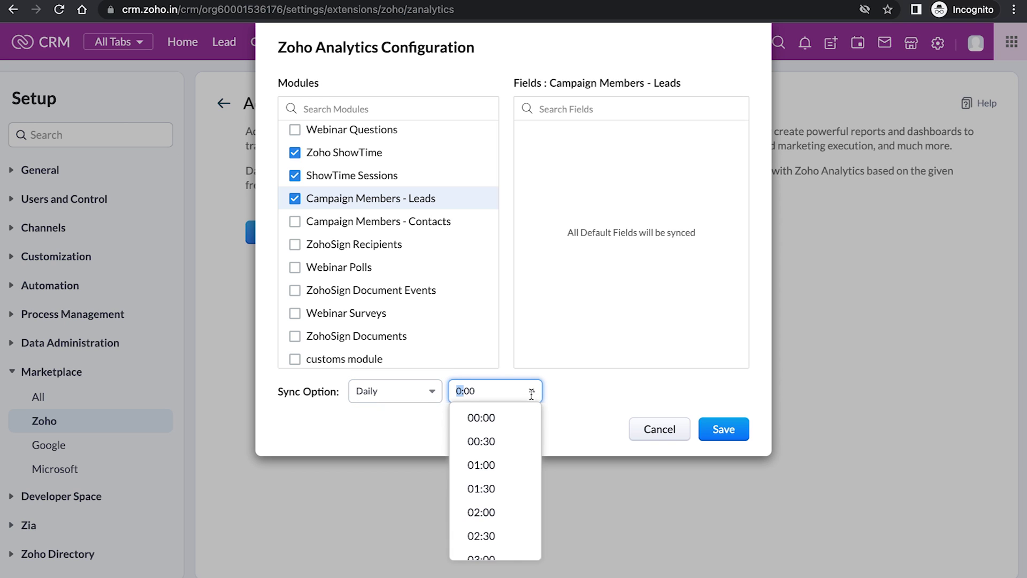
scroll(511, 498, down, 3)
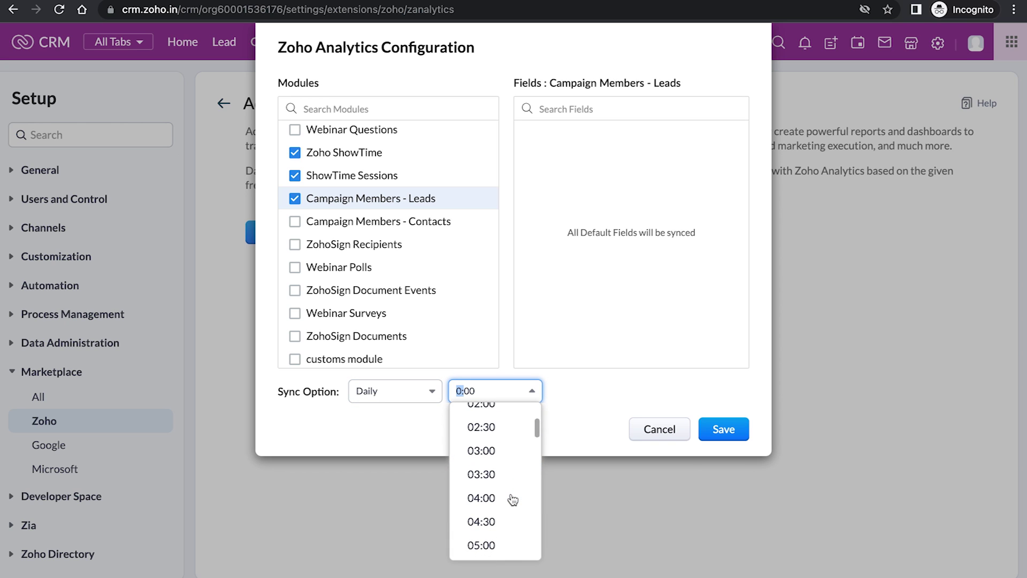
scroll(512, 500, down, 3)
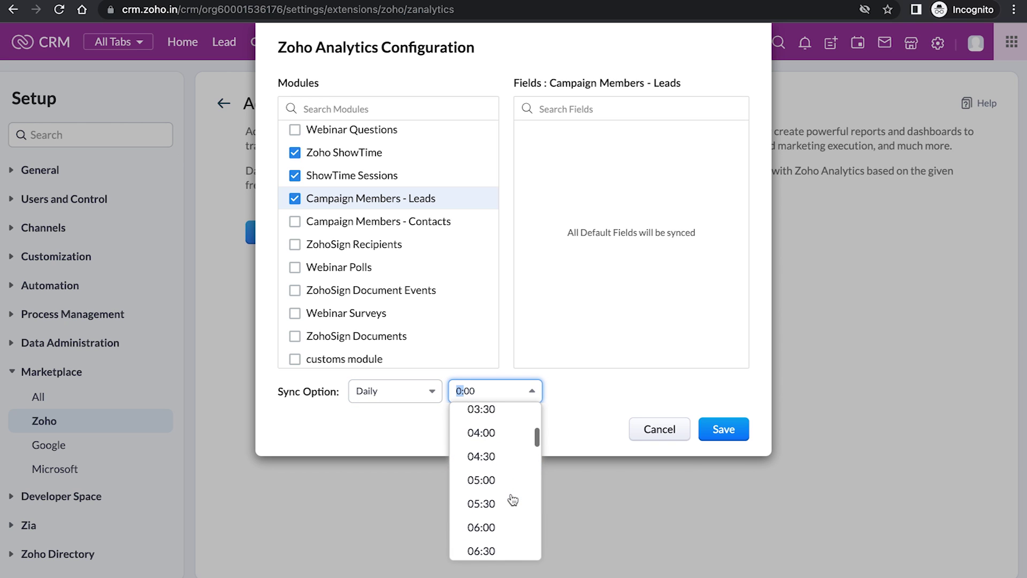
scroll(506, 467, up, 6)
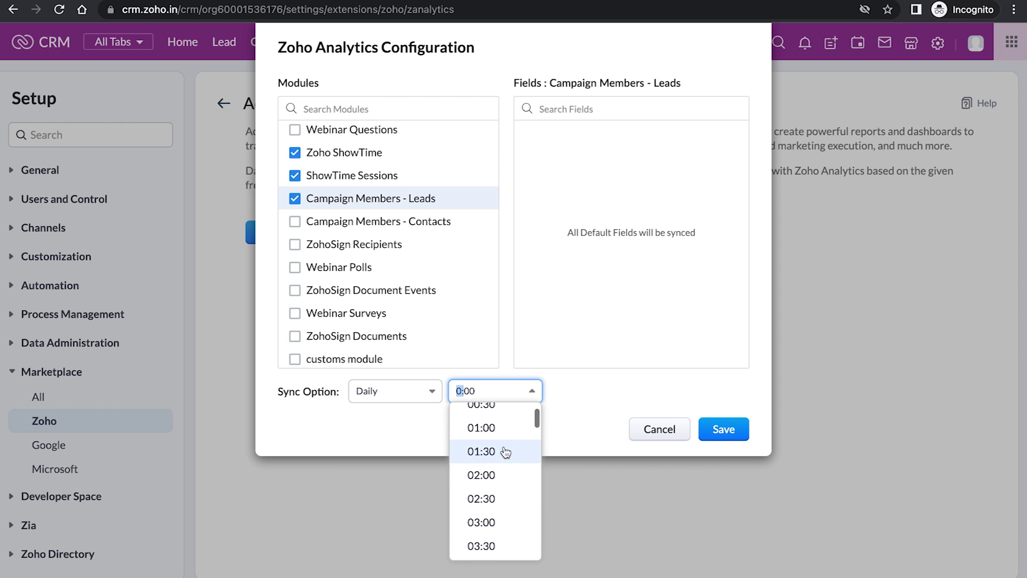
click(491, 420)
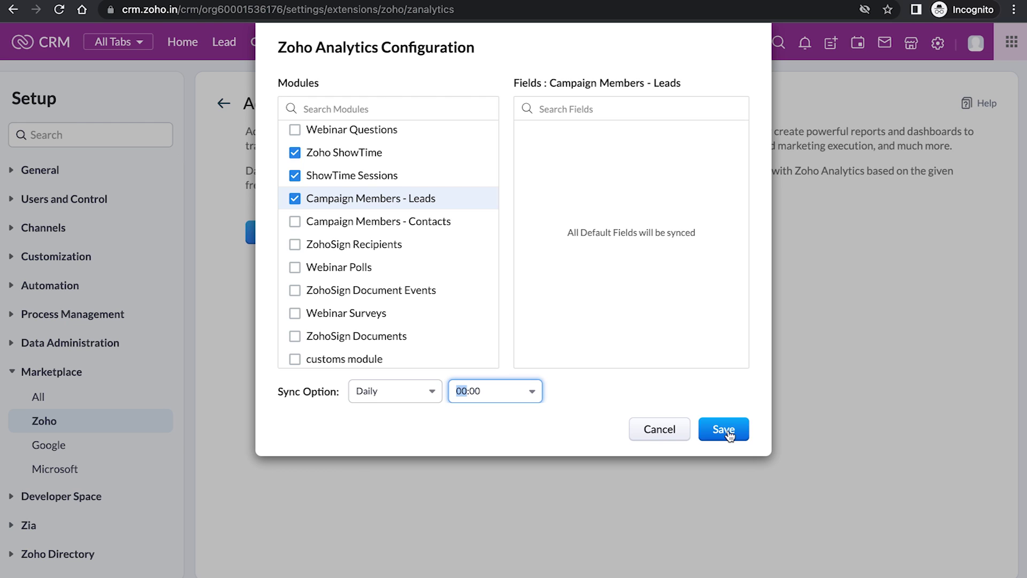
click(723, 430)
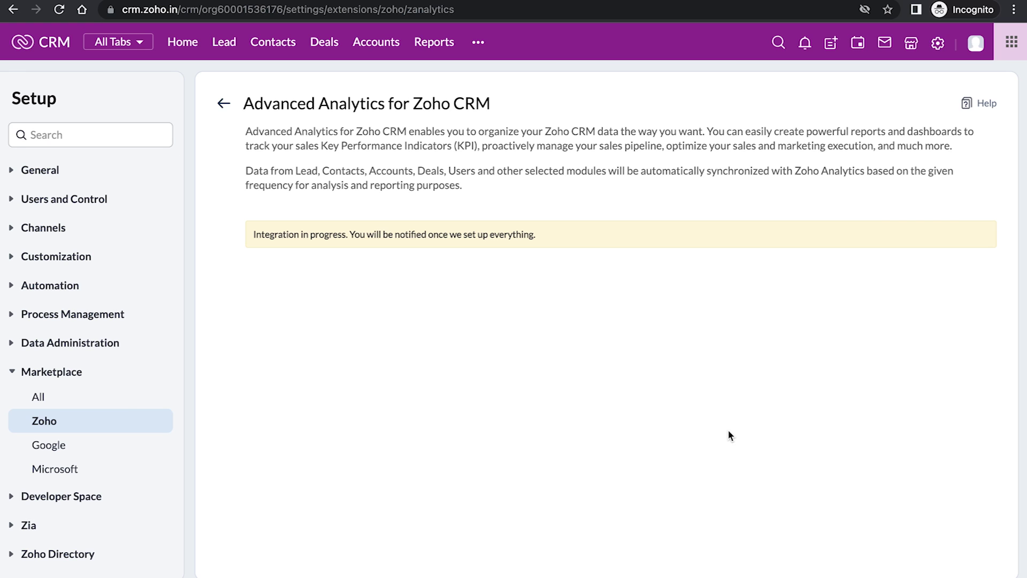
Step: Switch to Zoho Analytics and start a new data import with Zoho CRM as the source
click(441, 48)
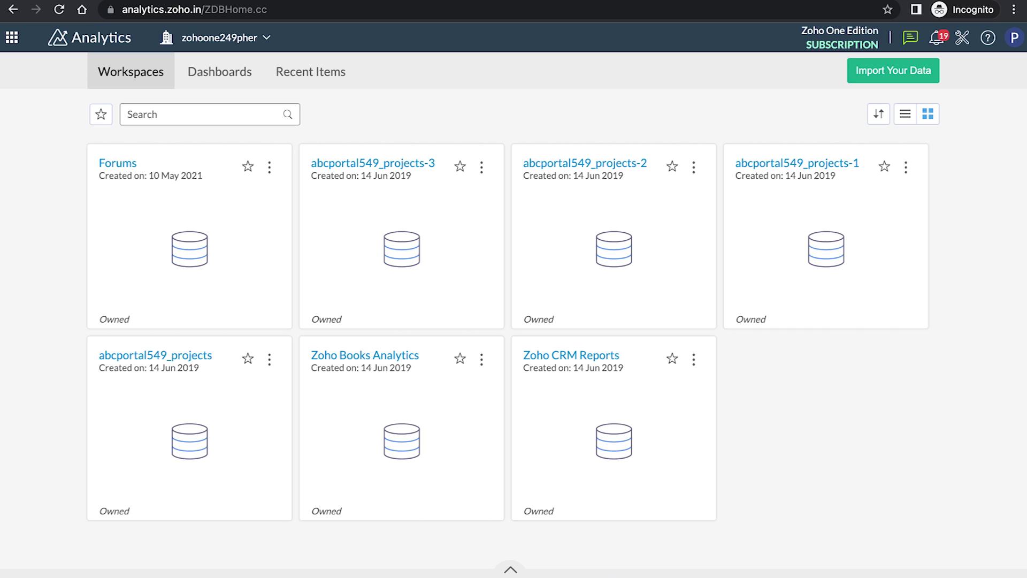
click(899, 73)
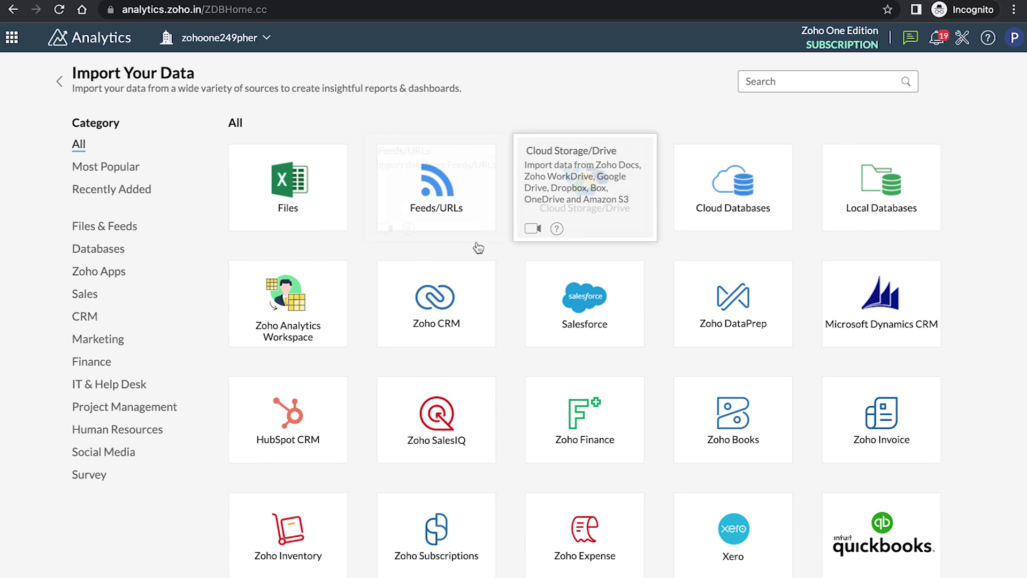
click(467, 316)
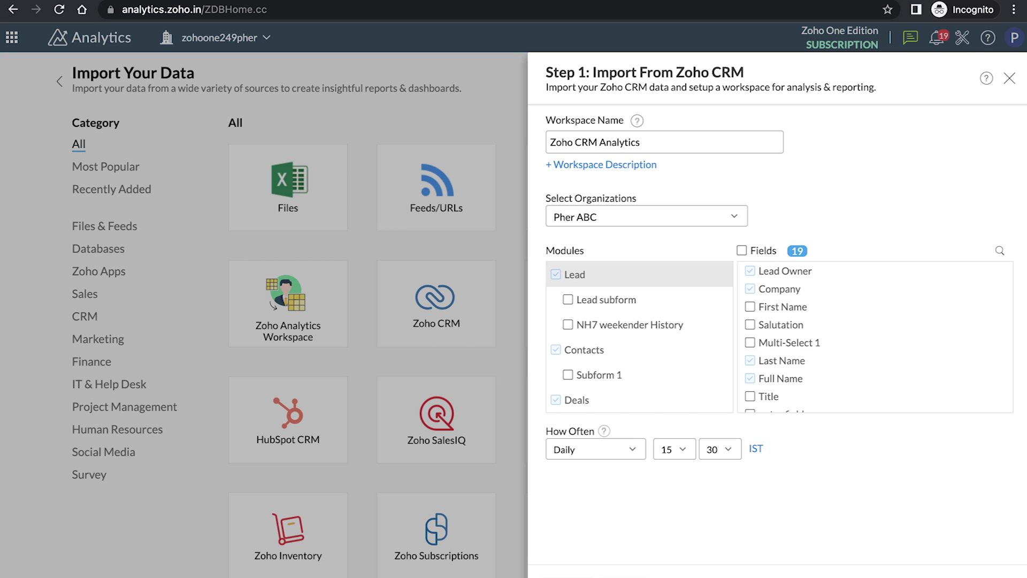
click(636, 142)
drag(637, 142, 534, 140)
click(677, 174)
Step: Include the Invoices, Purchase Orders and Campaigns modules in the Zoho CRM import
scroll(677, 329, down, 2)
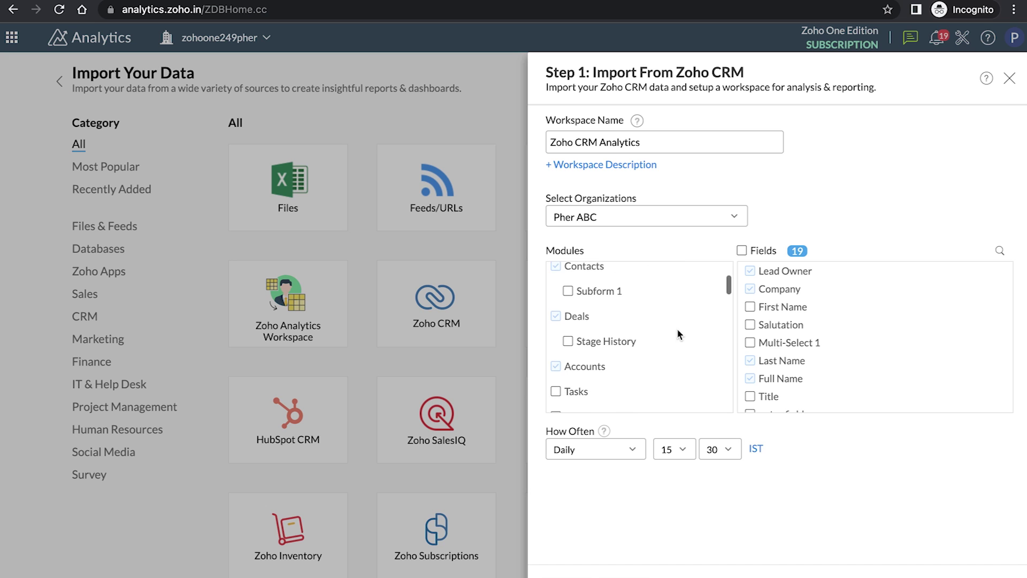
scroll(677, 332, down, 5)
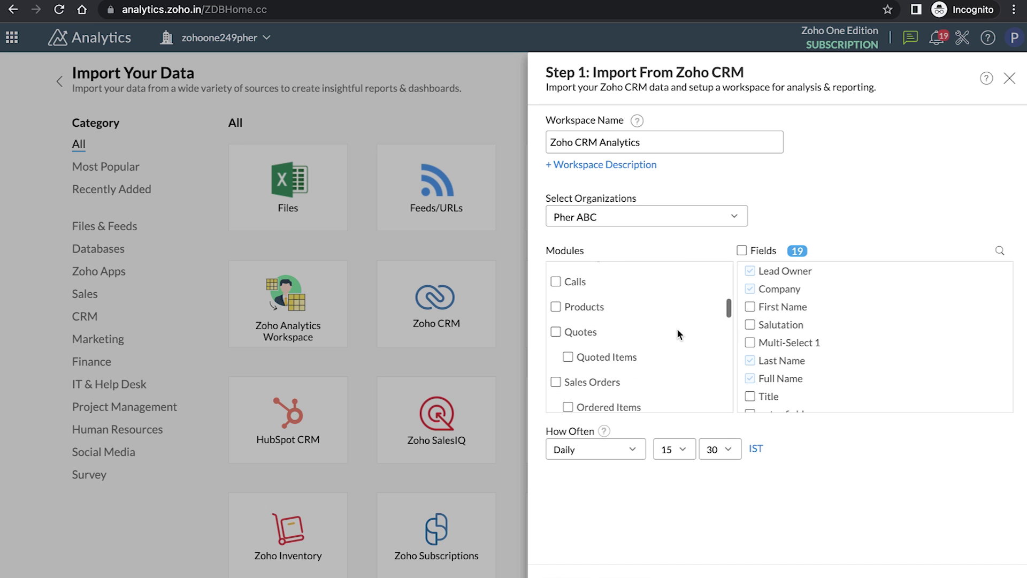
scroll(677, 327, down, 3)
scroll(814, 339, down, 3)
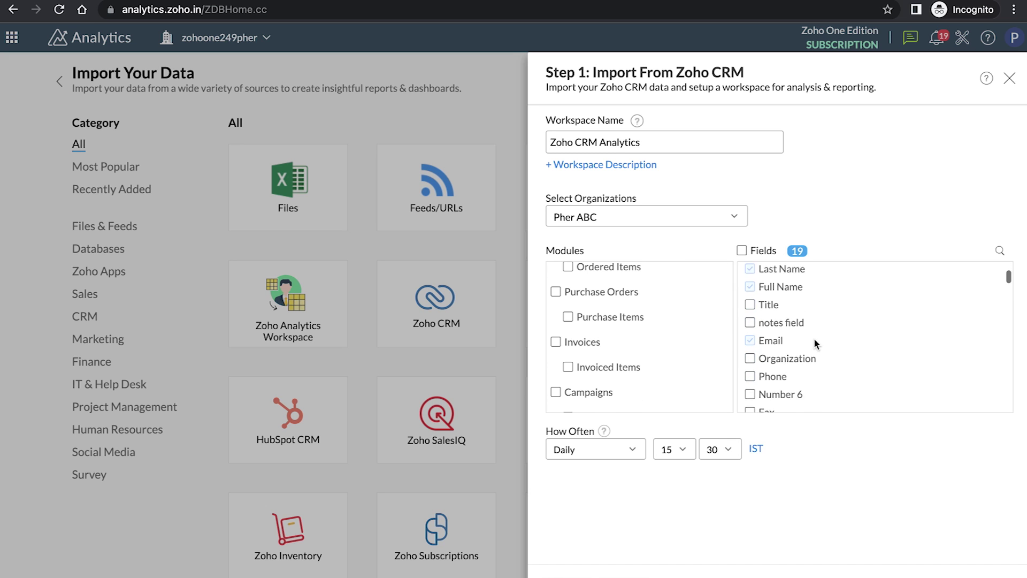
scroll(814, 338, down, 5)
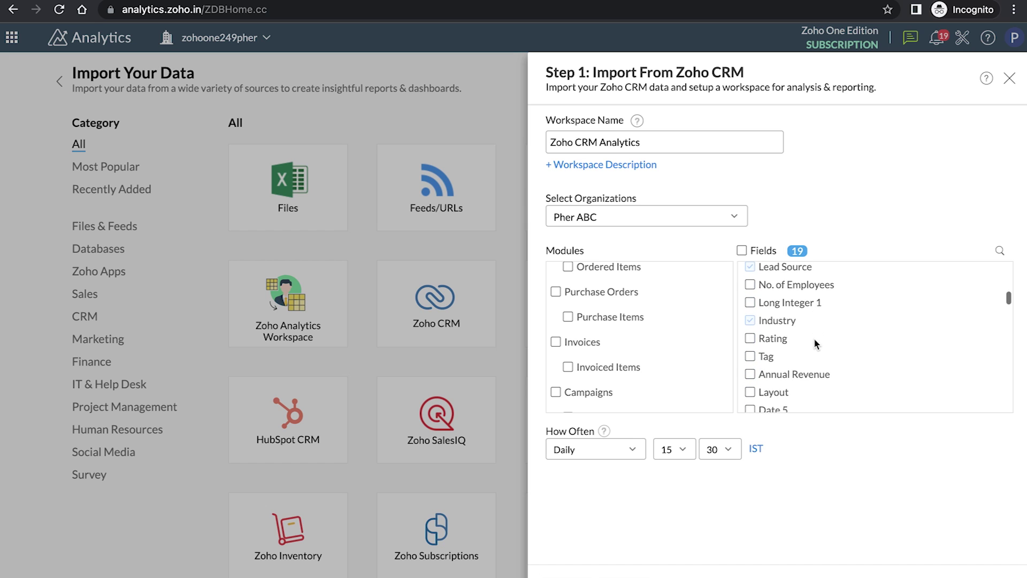
scroll(814, 338, down, 2)
click(556, 341)
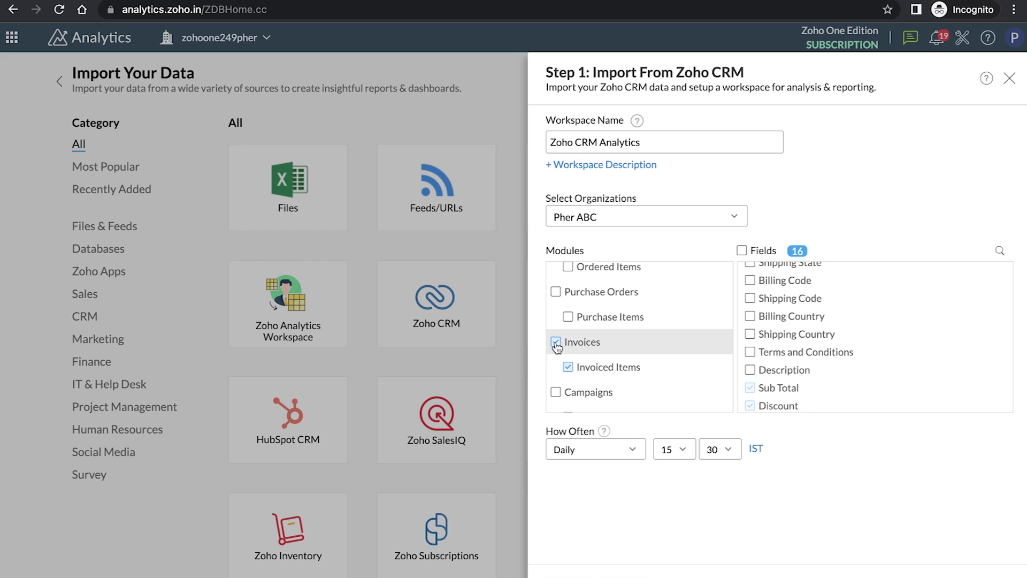
click(557, 291)
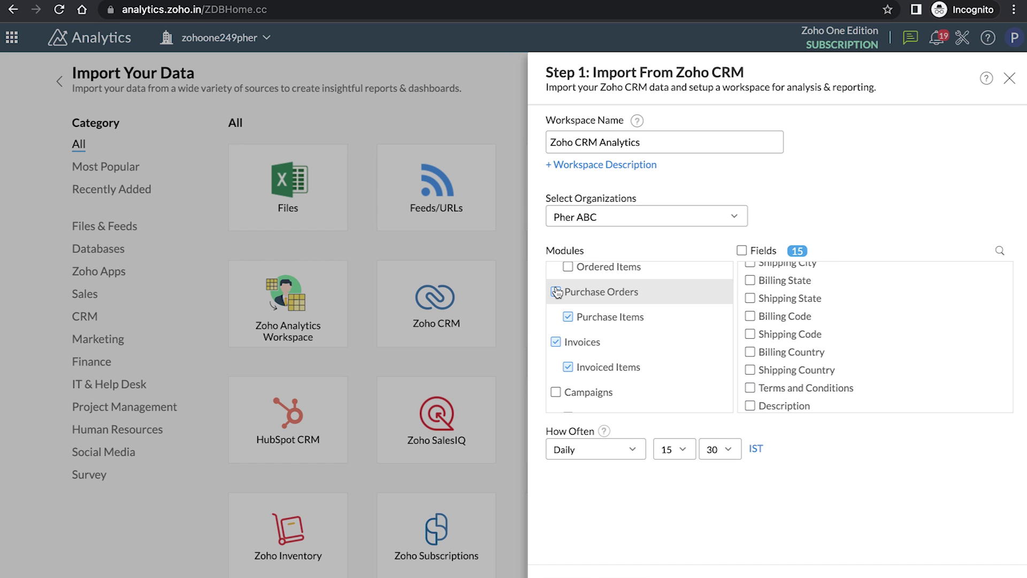
click(557, 392)
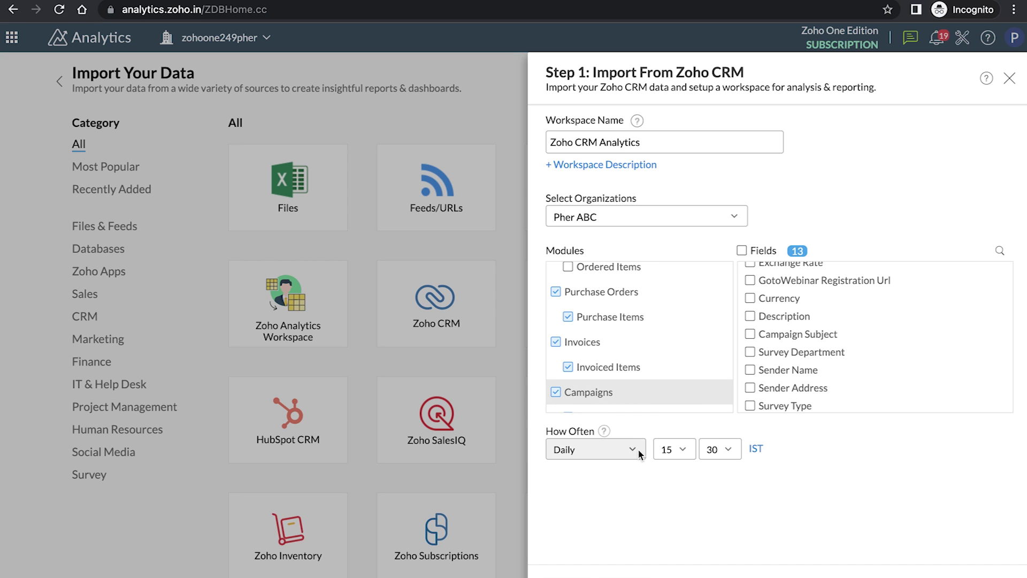
Step: Create the Zoho CRM Analytics workspace with a daily import at 15:30 IST and finish the import setup
click(676, 454)
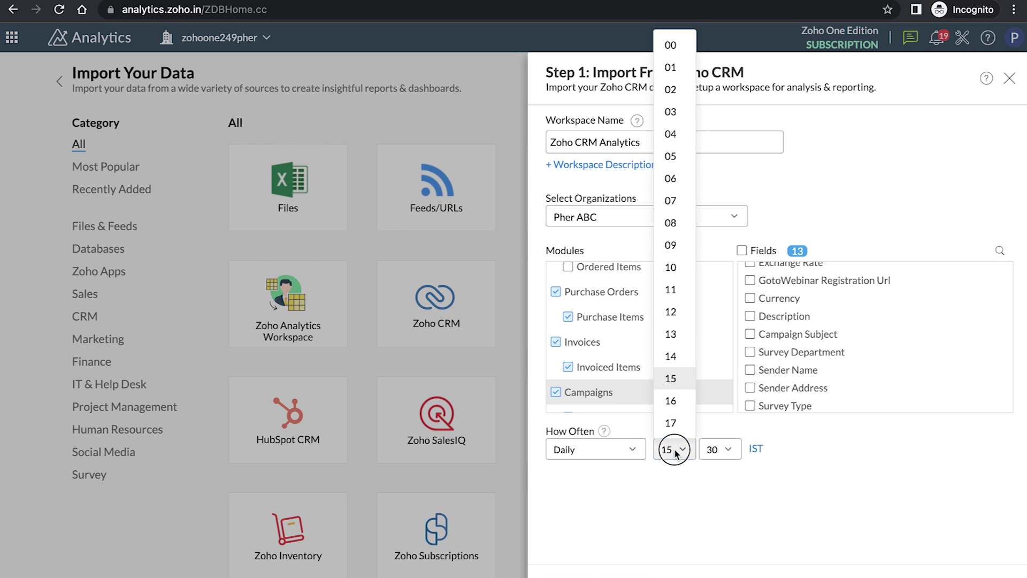
click(675, 452)
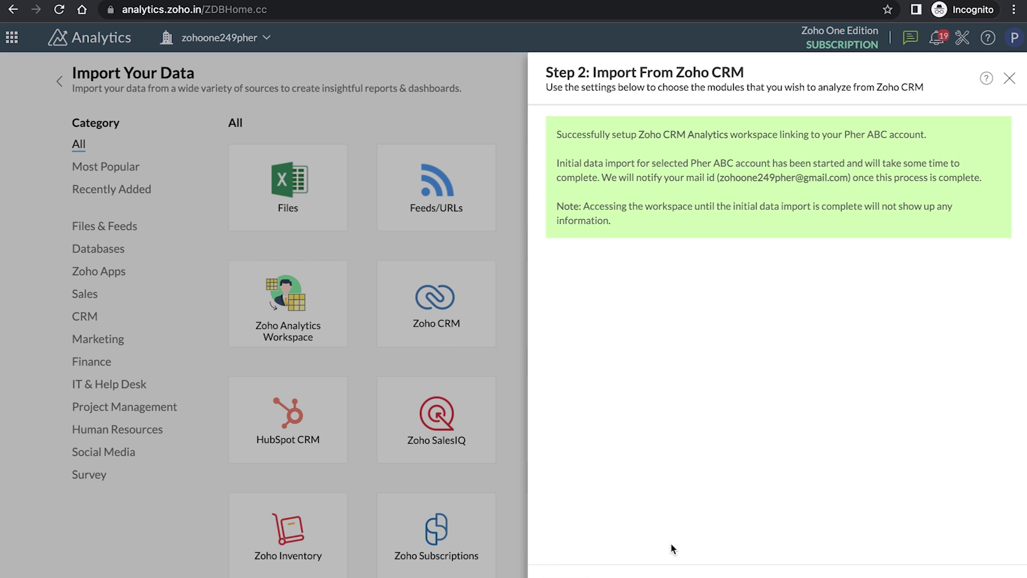
click(568, 577)
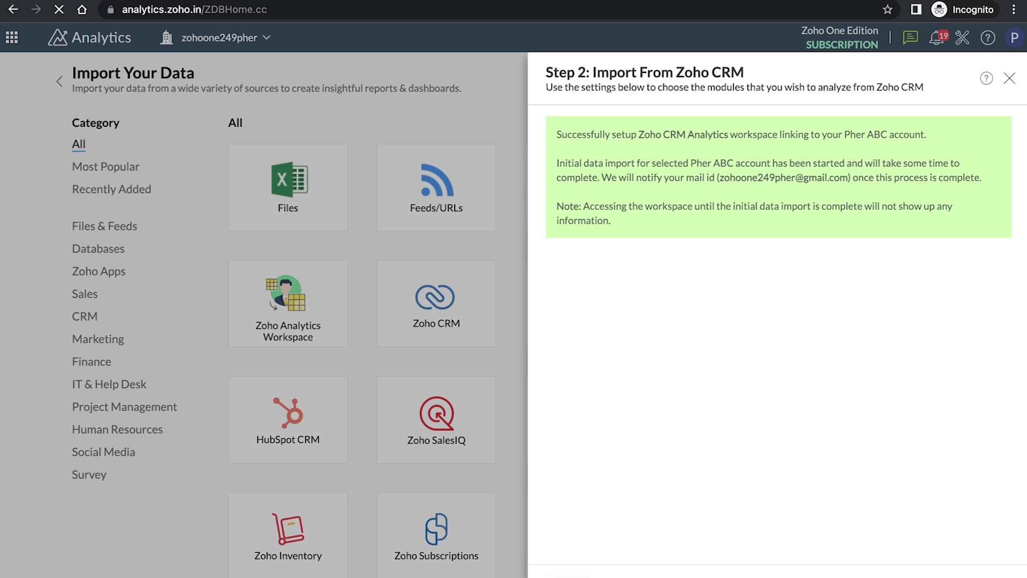
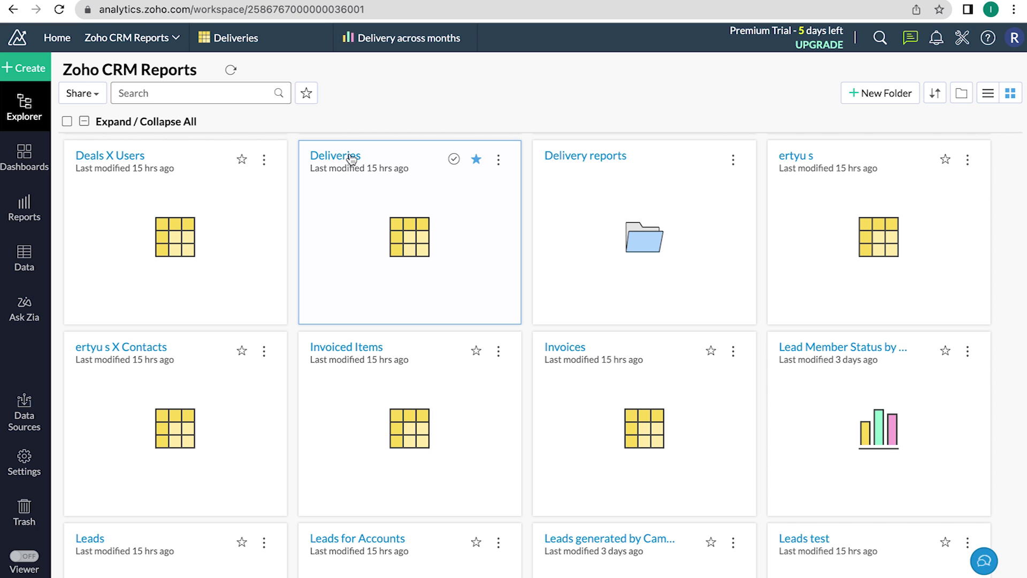
Step: Open the Deliveries table in the Zoho CRM Reports workspace and create a new chart view from it
click(336, 155)
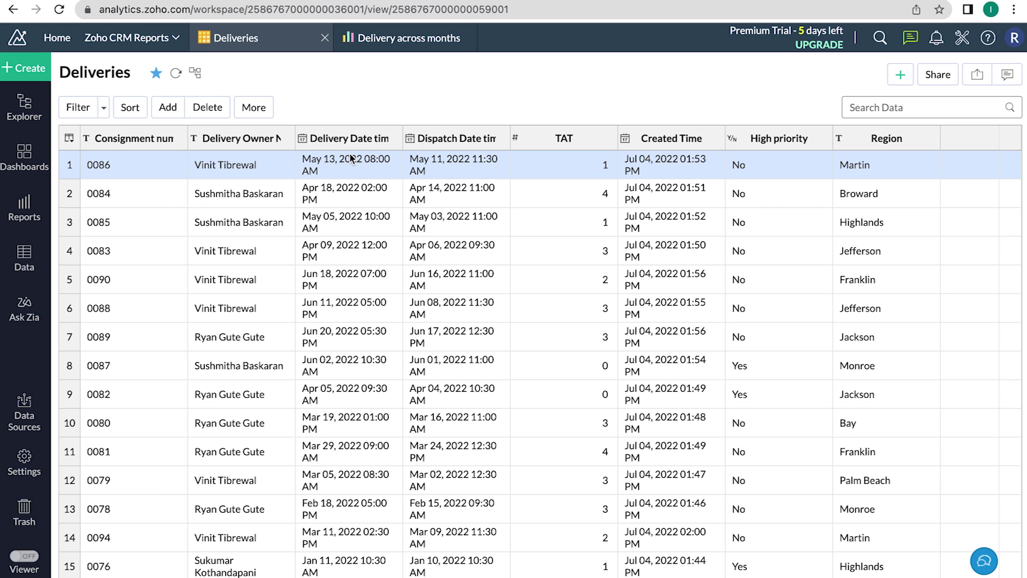
click(38, 74)
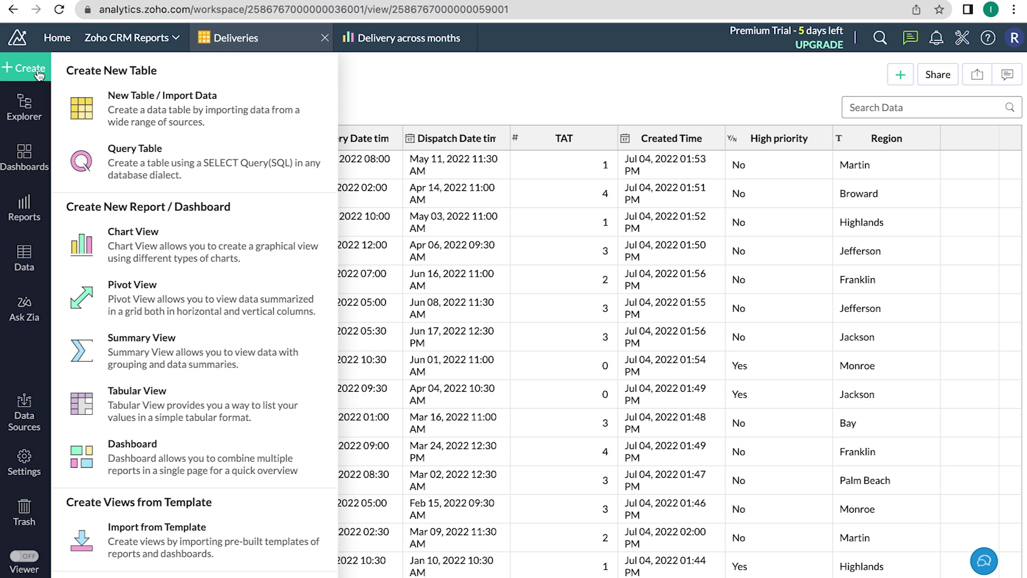
click(774, 91)
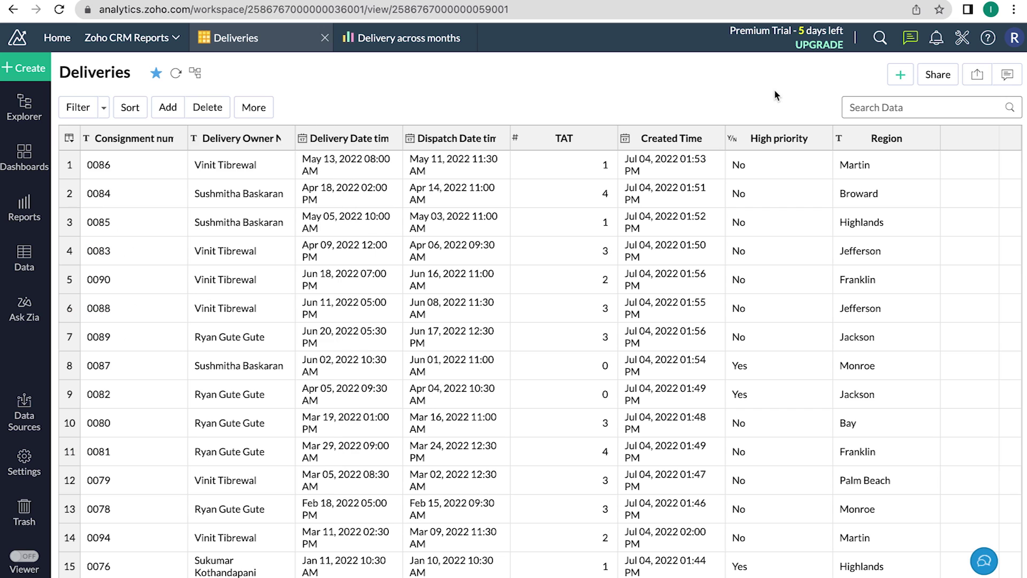
click(904, 76)
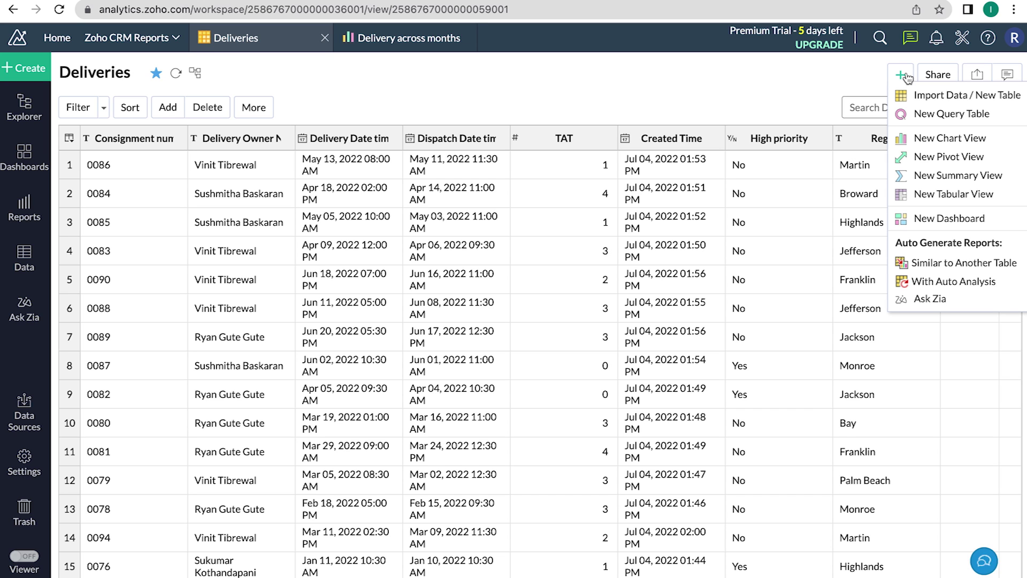
click(940, 137)
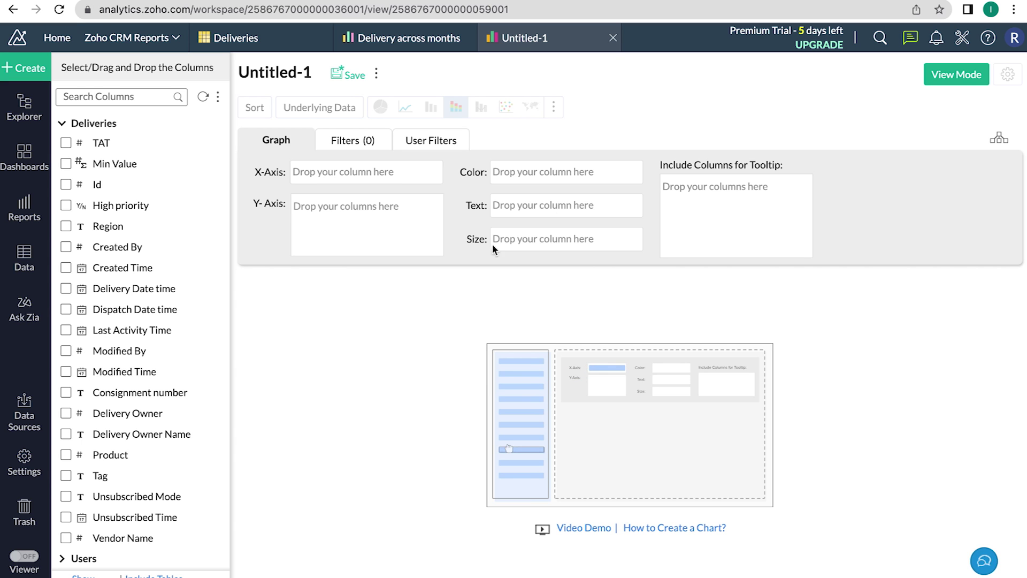
Step: Browse the Deliveries and Users columns, and put Delivery Date time on the X-axis grouped by Quarter & Year
scroll(145, 303, down, 5)
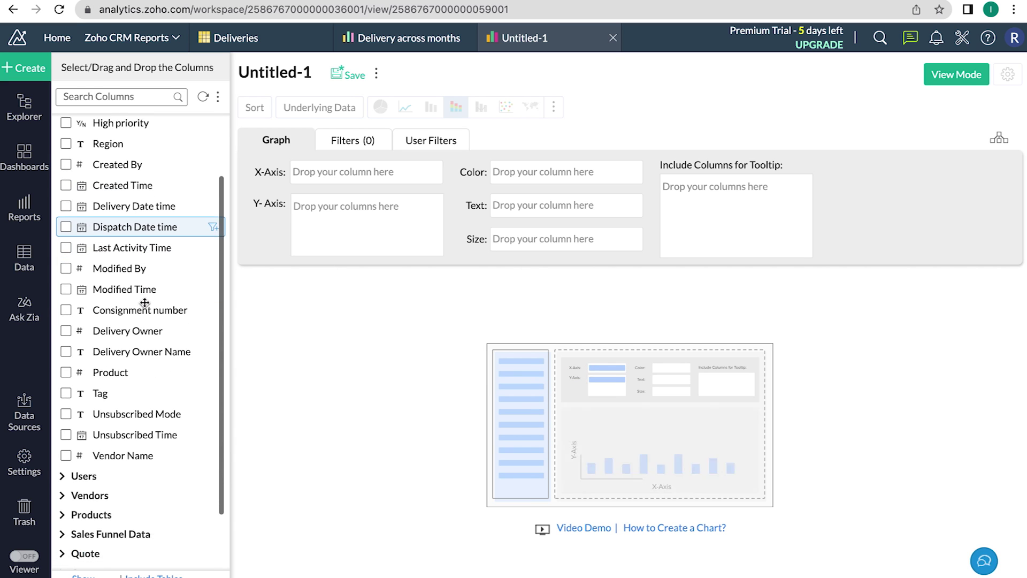
scroll(145, 303, down, 1)
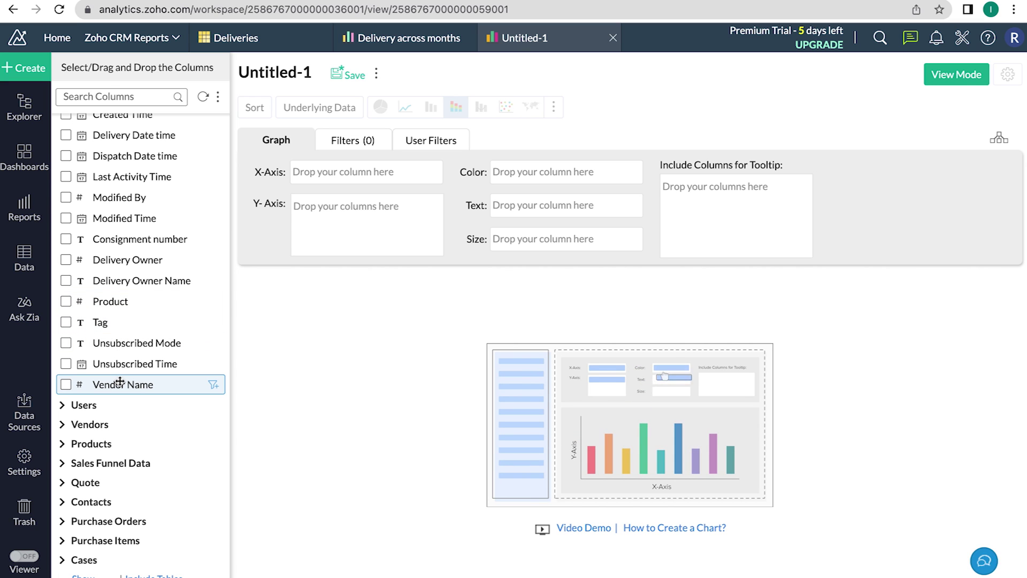
click(83, 405)
scroll(84, 410, down, 8)
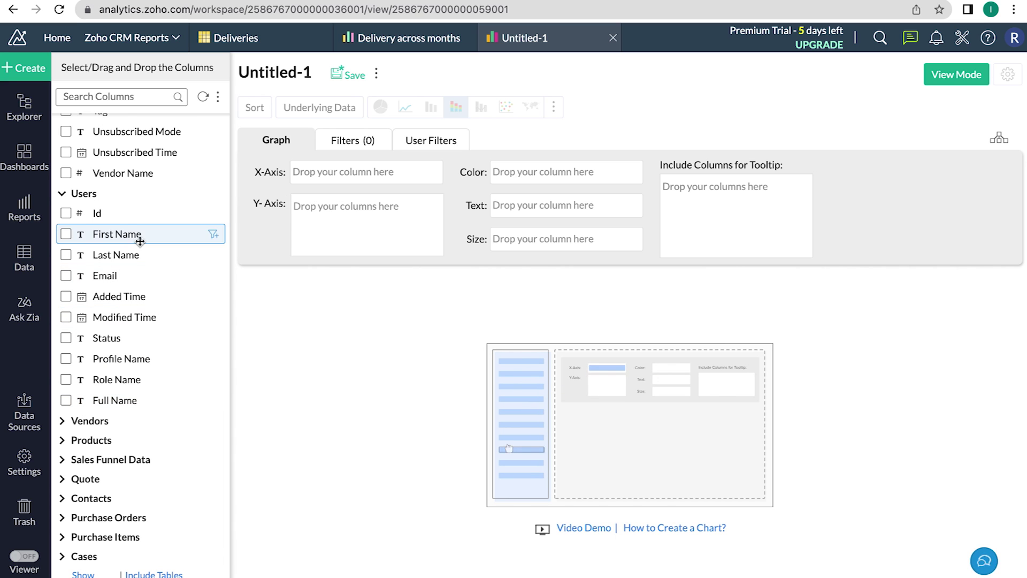
scroll(138, 233, up, 7)
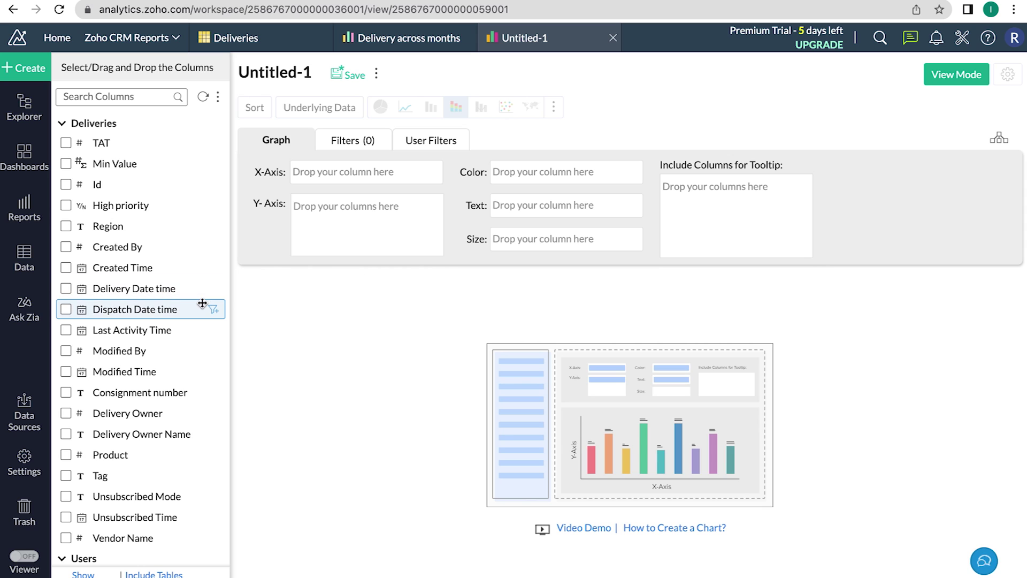
click(66, 290)
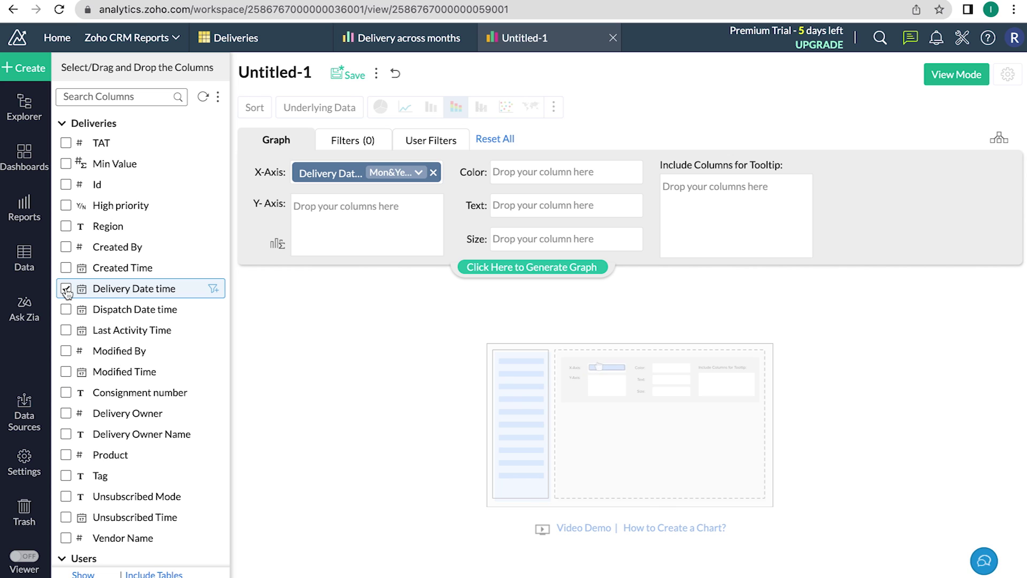
click(392, 173)
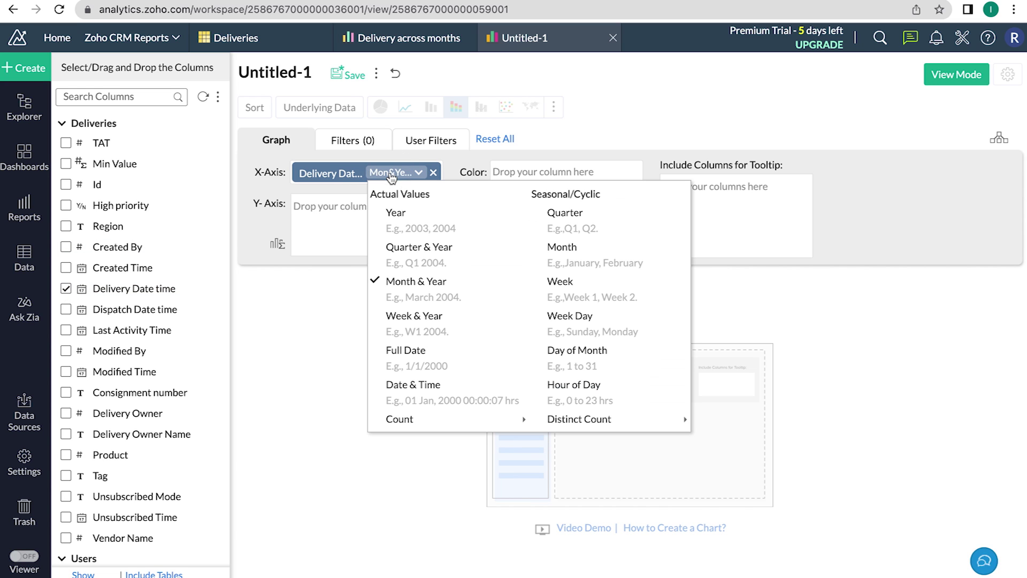
click(415, 260)
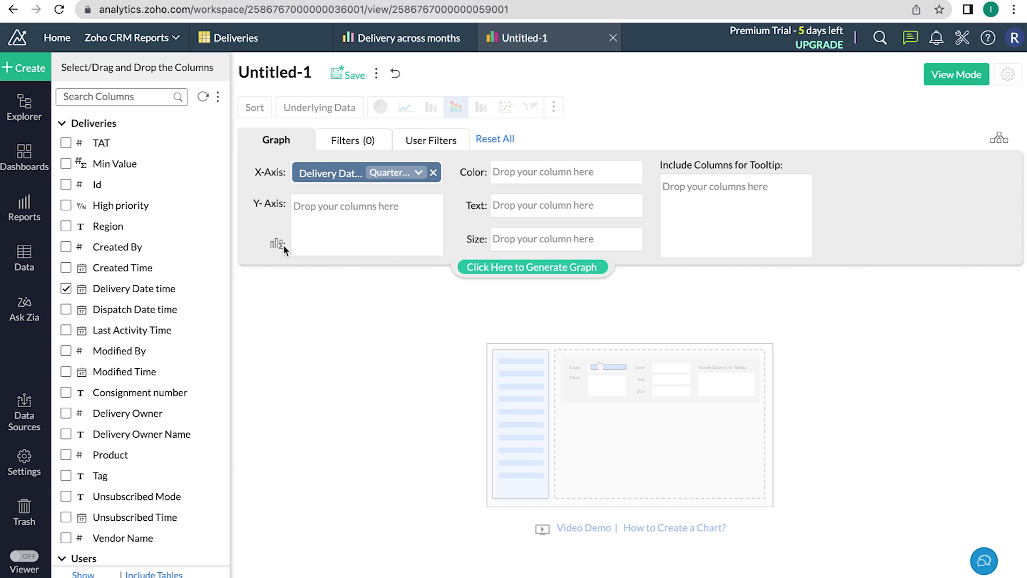
Step: Color the chart by Region, include Delivery Owner Name in the tooltip and generate the graph
click(67, 228)
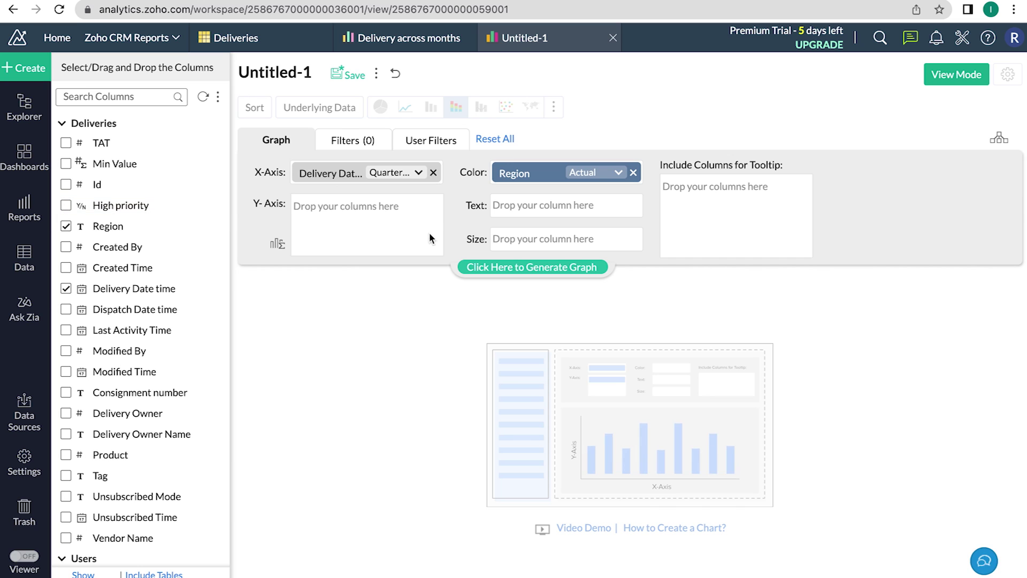
click(569, 269)
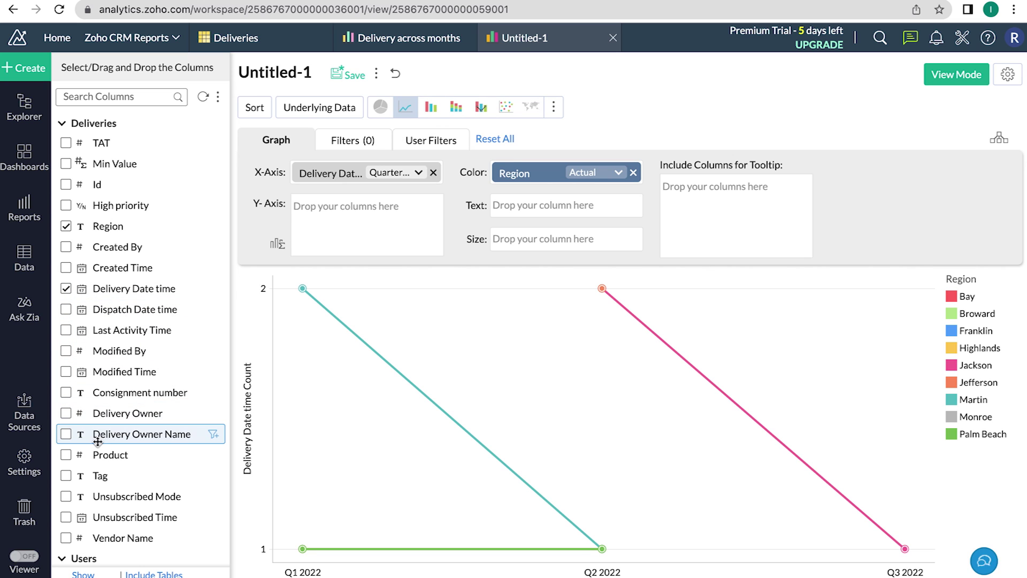
click(66, 434)
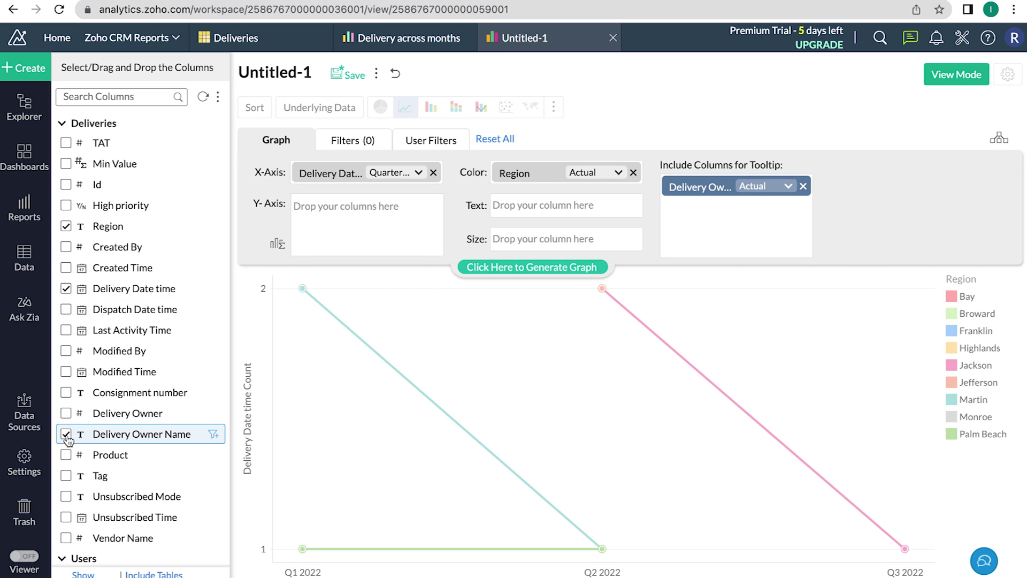
click(526, 277)
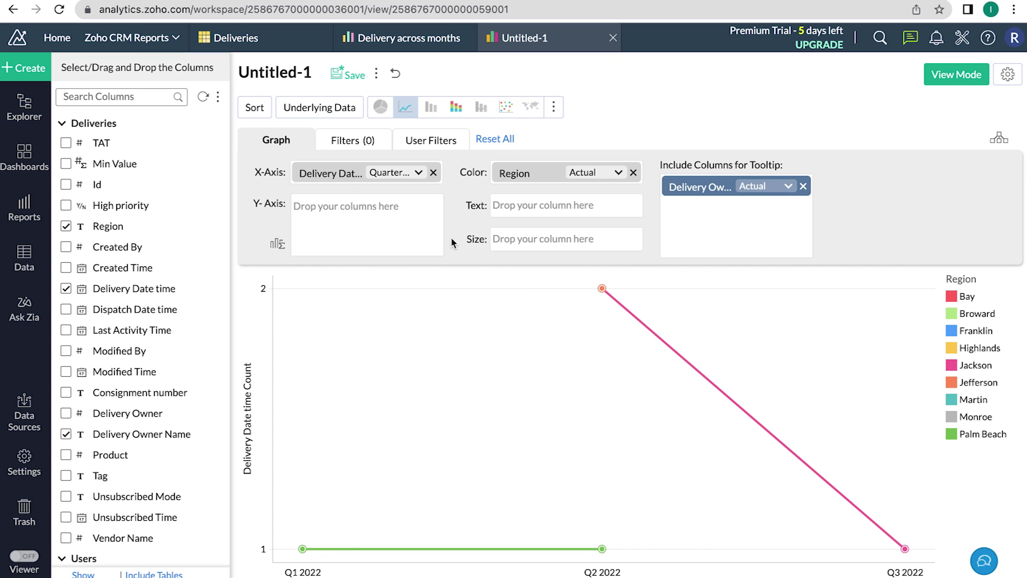
Step: Change the chart type to 100% Vertical Stacked Bar
click(456, 107)
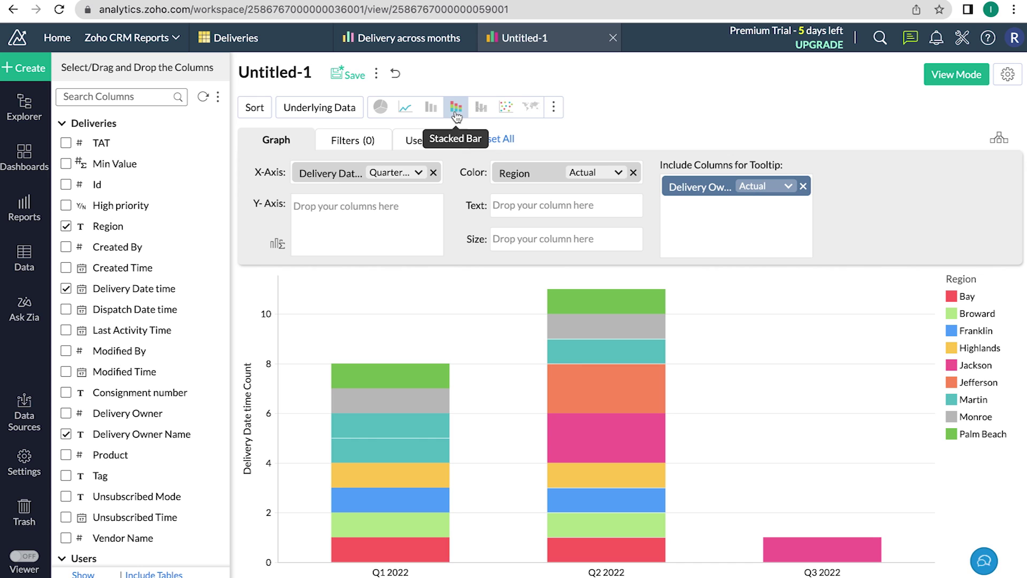
click(555, 109)
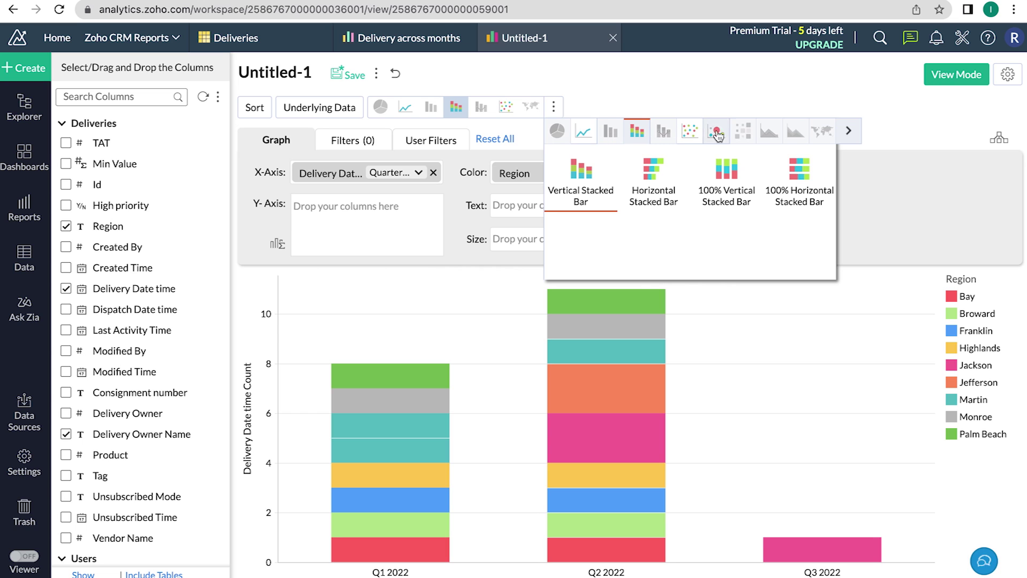
click(740, 193)
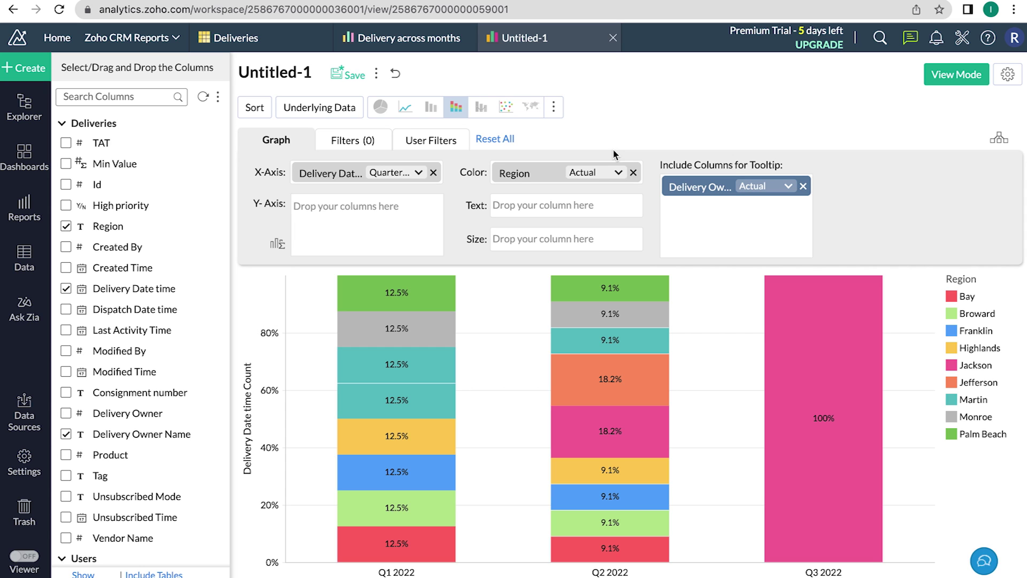
Step: Check the chart's sort options and examine the delivery records in its underlying data
click(264, 111)
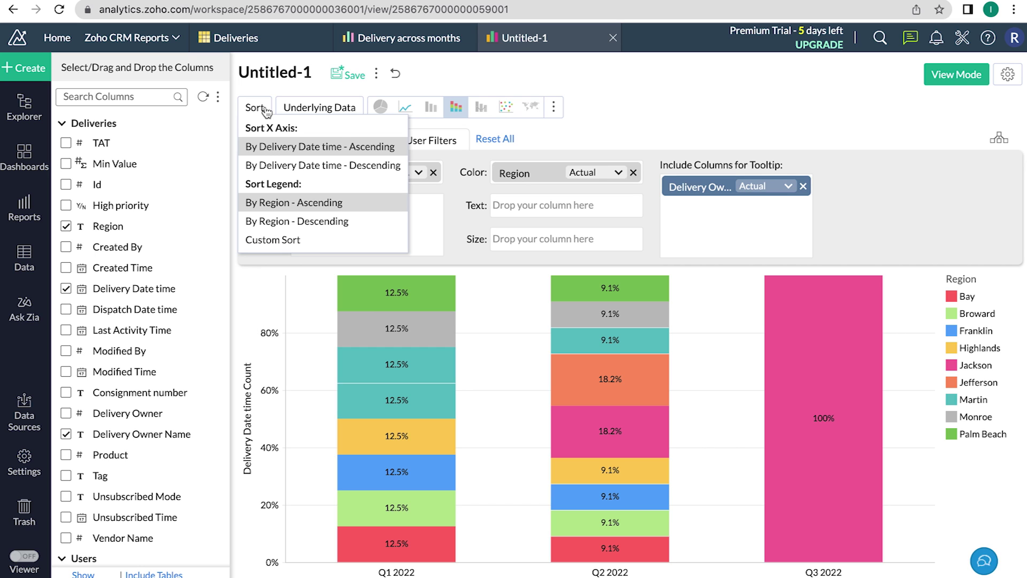
click(331, 110)
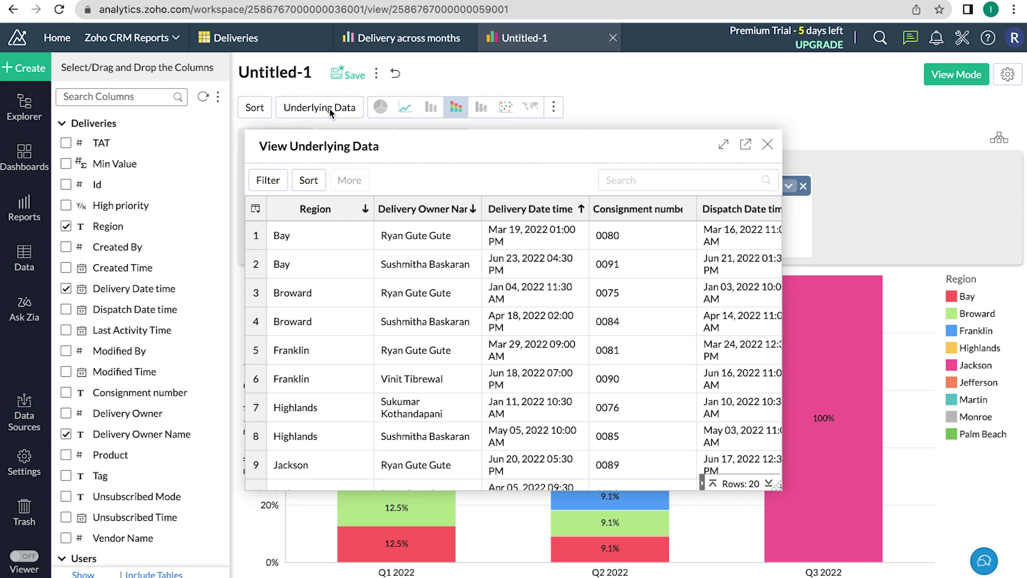
scroll(470, 291, down, 6)
scroll(470, 291, right, 1)
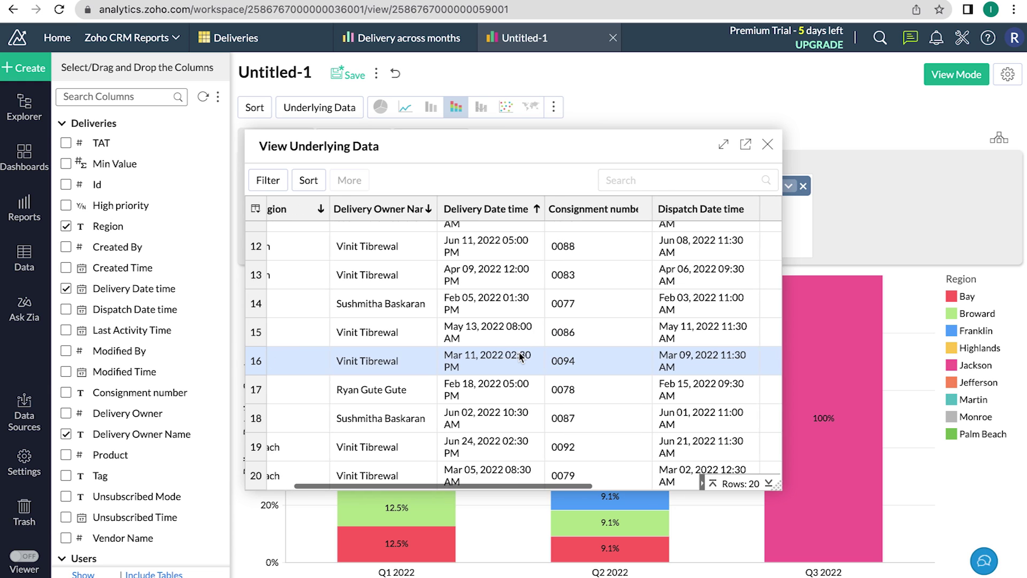
scroll(518, 356, right, 3)
scroll(518, 356, left, 5)
scroll(518, 356, down, 1)
scroll(519, 357, up, 5)
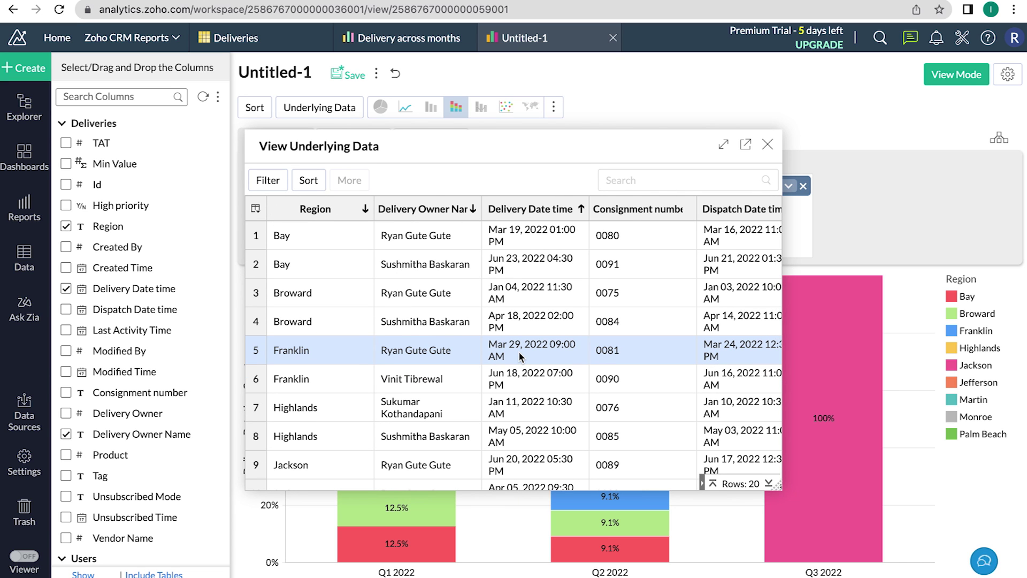
scroll(518, 351, down, 5)
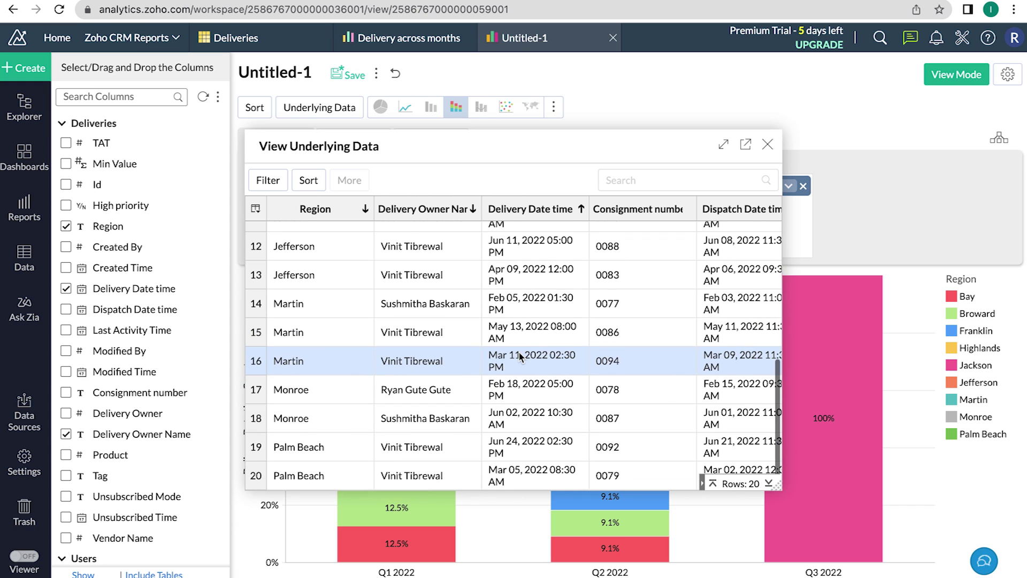
scroll(518, 351, up, 5)
scroll(518, 351, up, 1)
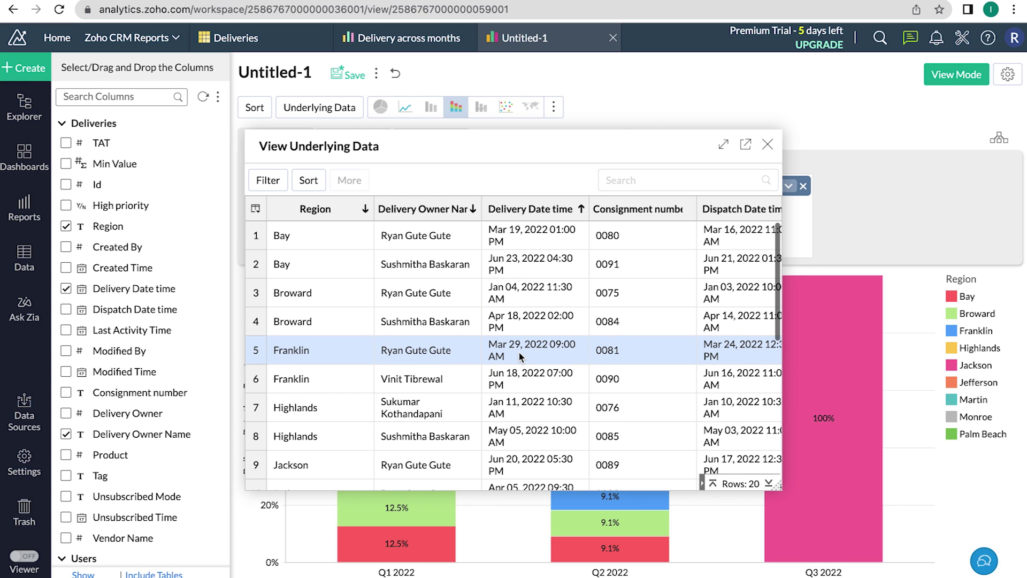
click(767, 145)
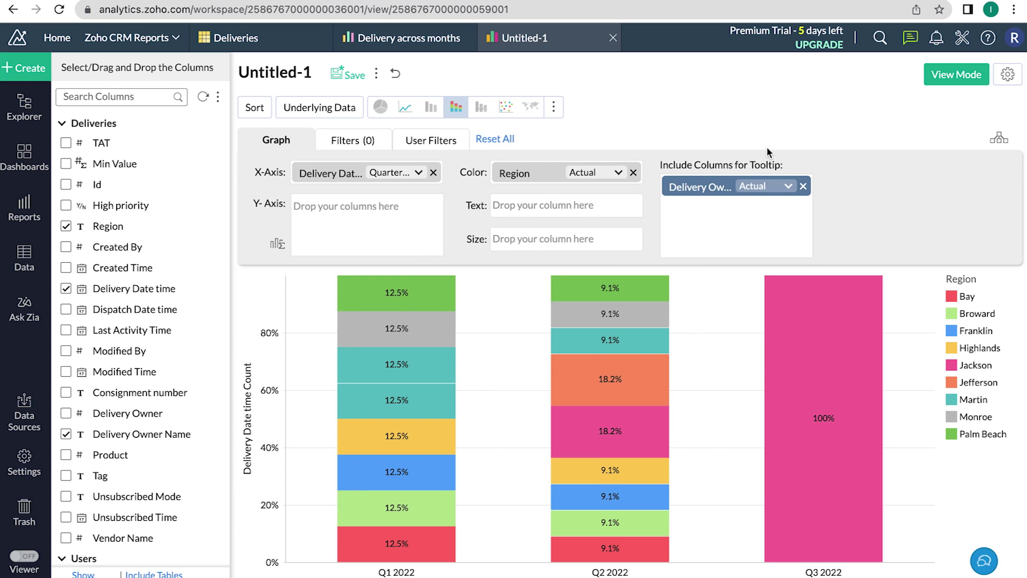
Step: Filter the chart by Delivery Owner Name to exclude the first listed owner, regenerate it and check a bar's tooltip
click(357, 149)
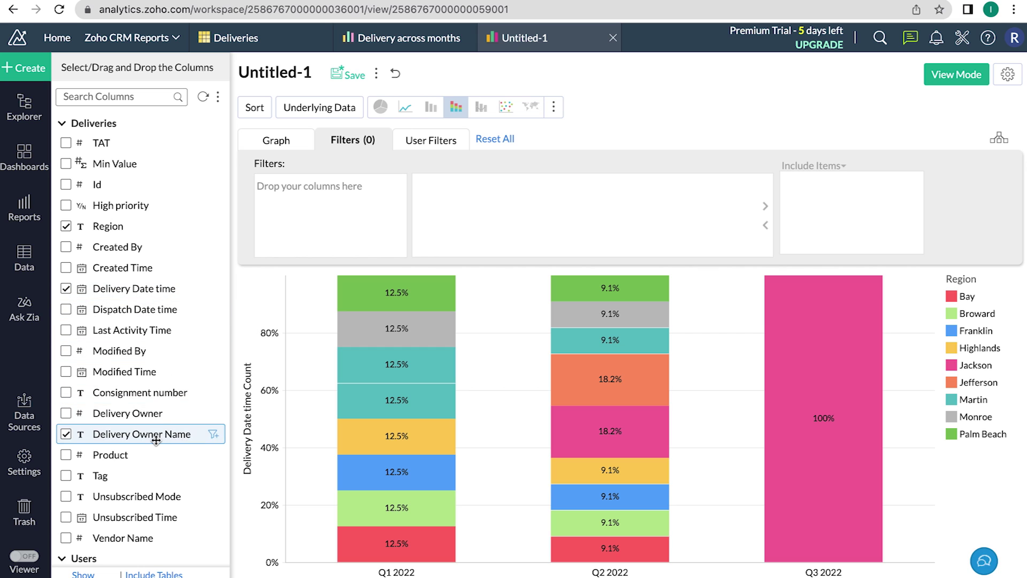
drag(163, 428, 344, 197)
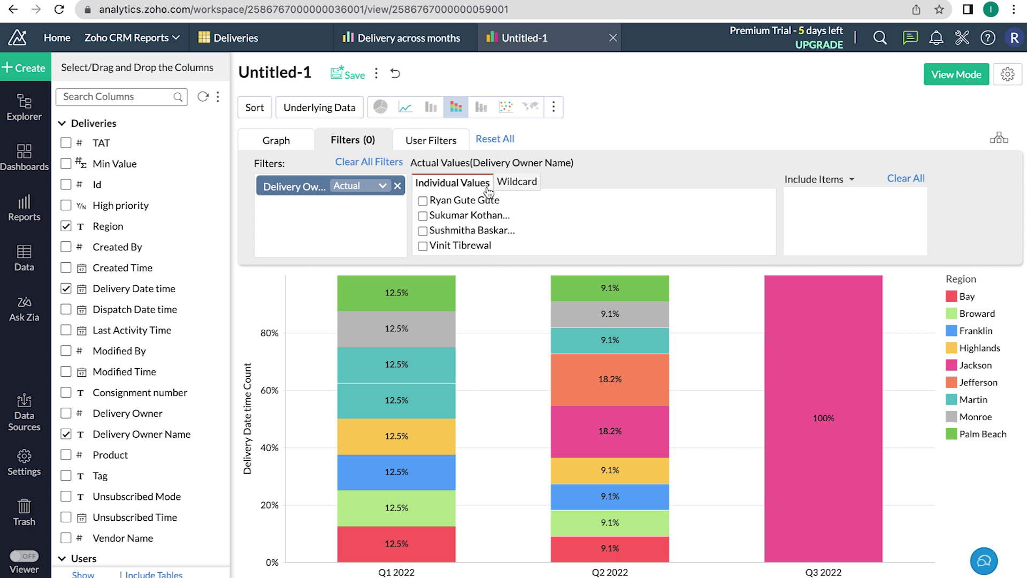
click(453, 202)
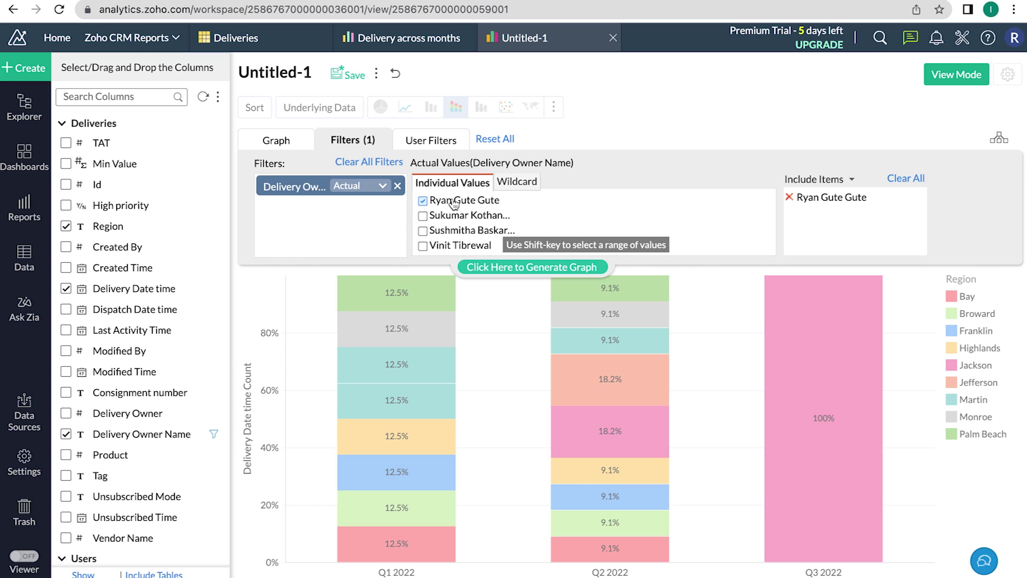
click(838, 179)
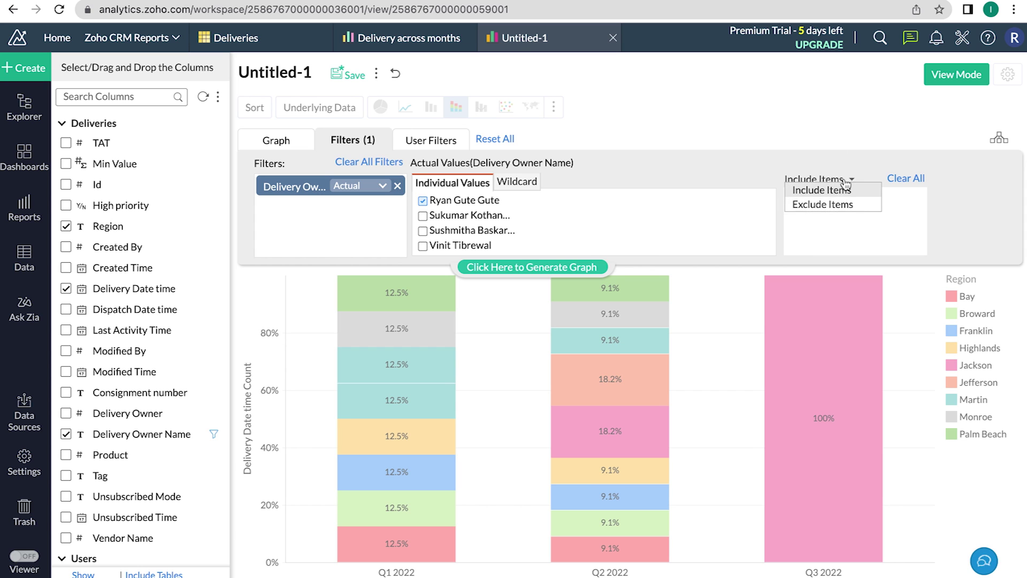
click(840, 204)
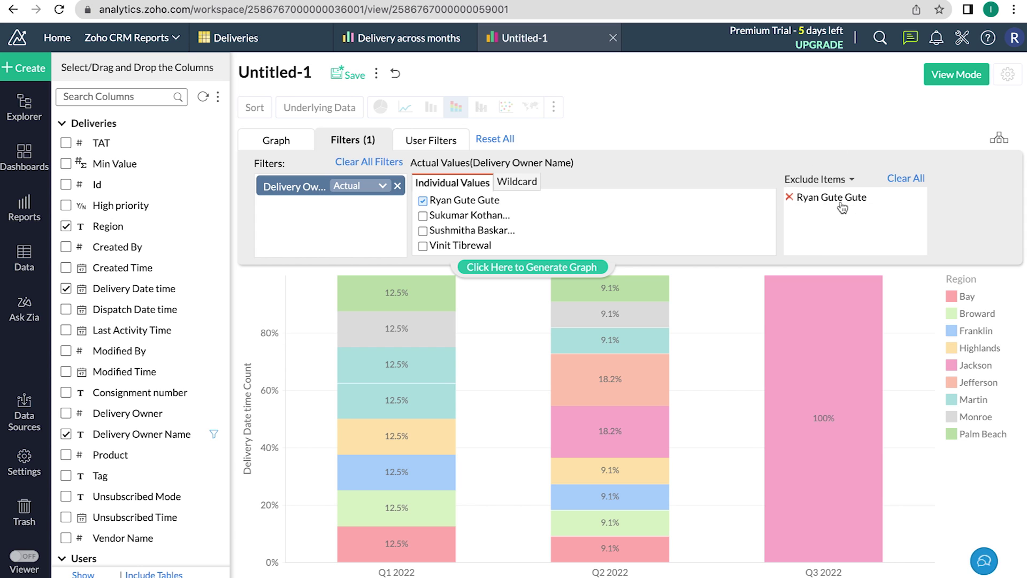
click(578, 266)
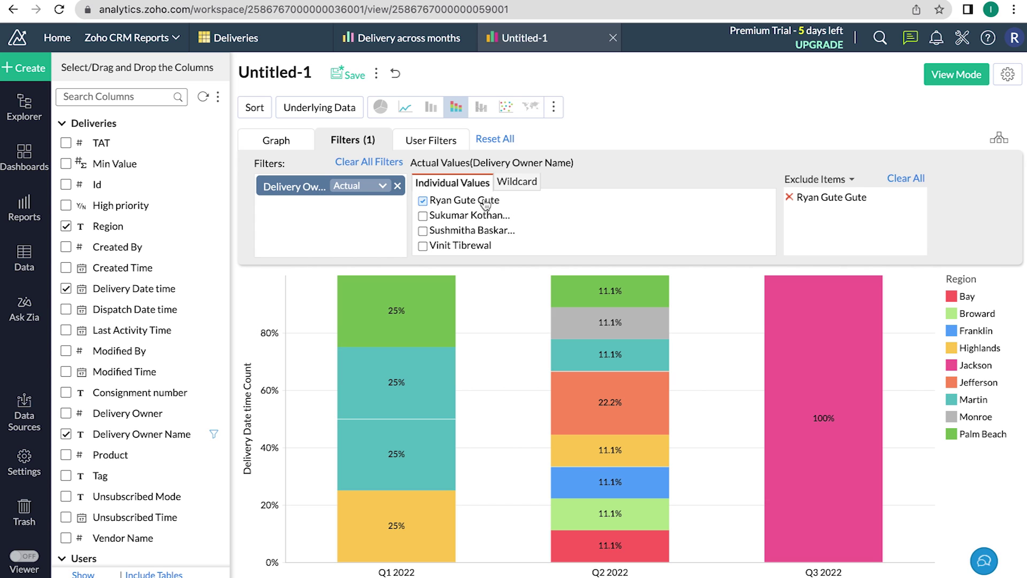
mouse_move(436, 321)
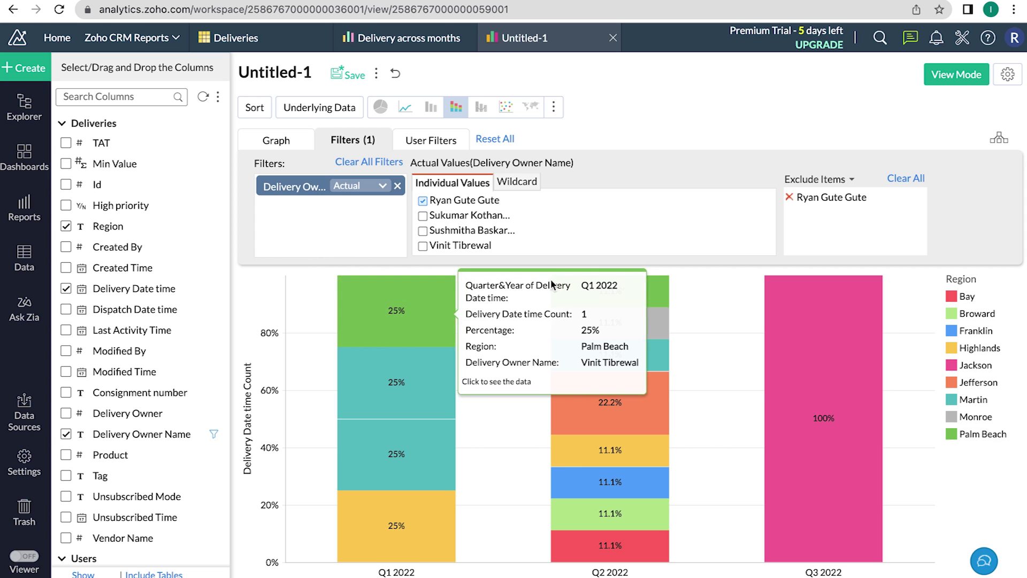
Step: Add a Region user filter that lists only Jackson, Jefferson, Martin, Monroe and Palm Beach, keeping the Others option
click(448, 146)
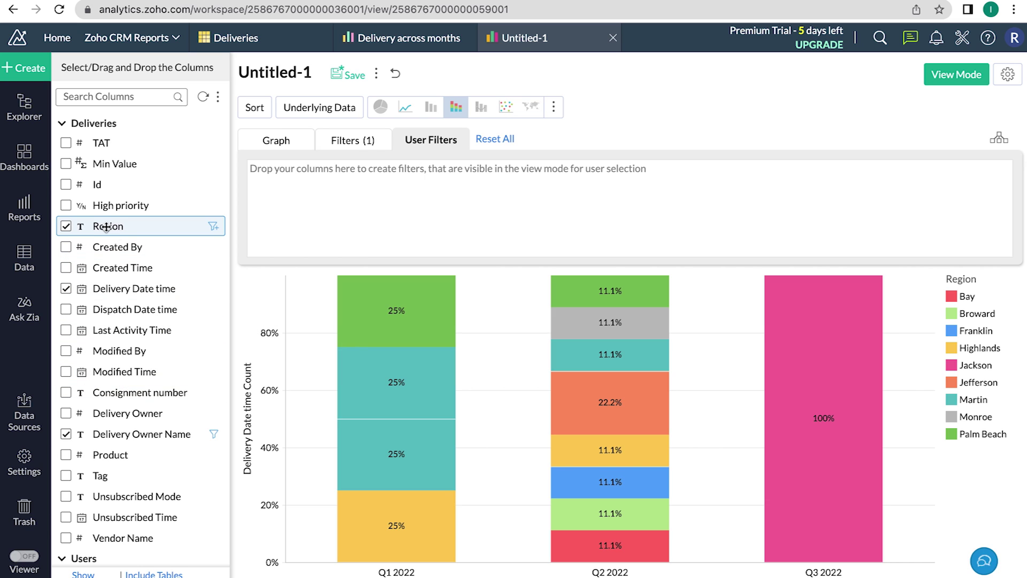
drag(106, 227, 318, 197)
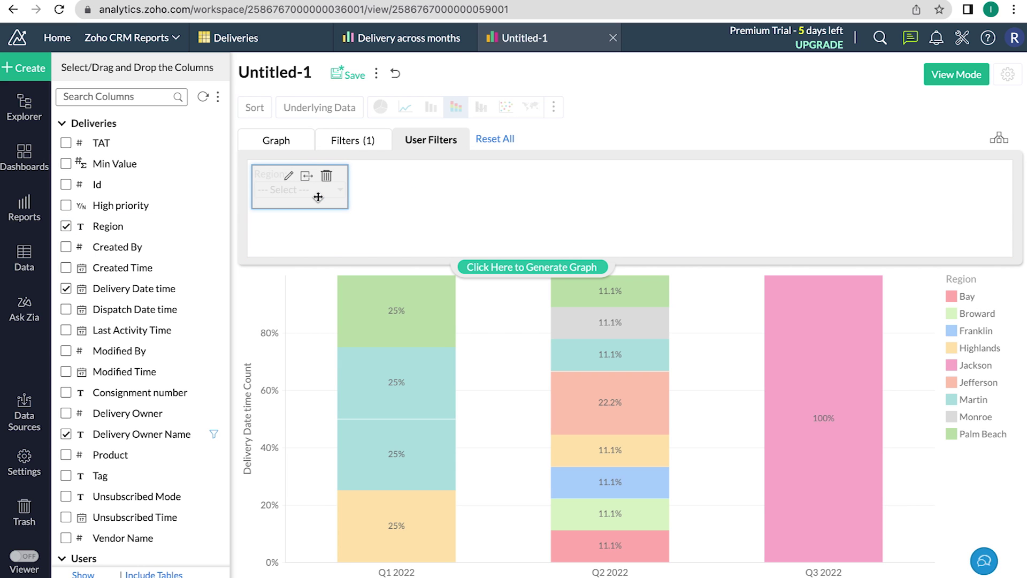
click(289, 177)
click(419, 296)
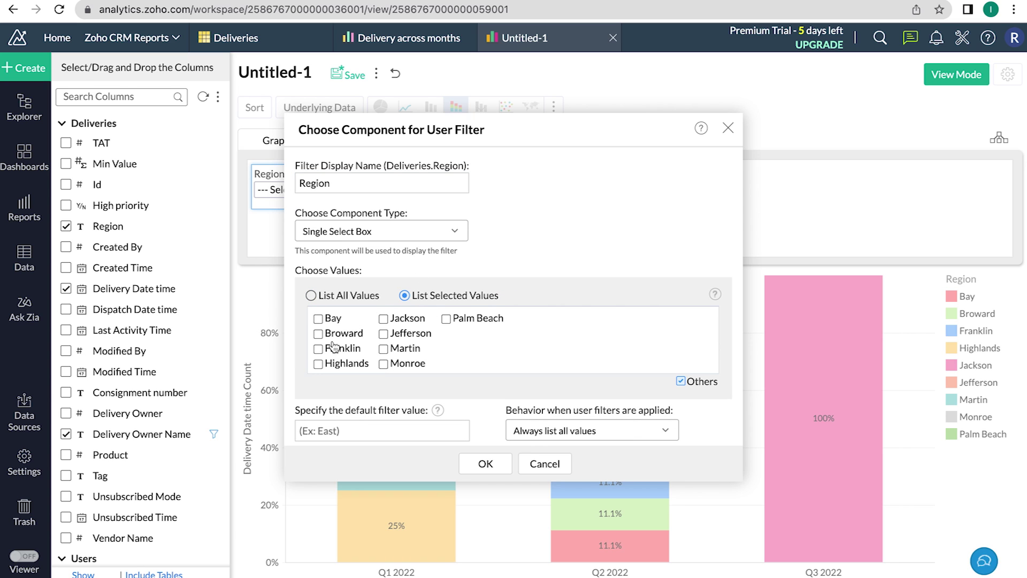
click(318, 319)
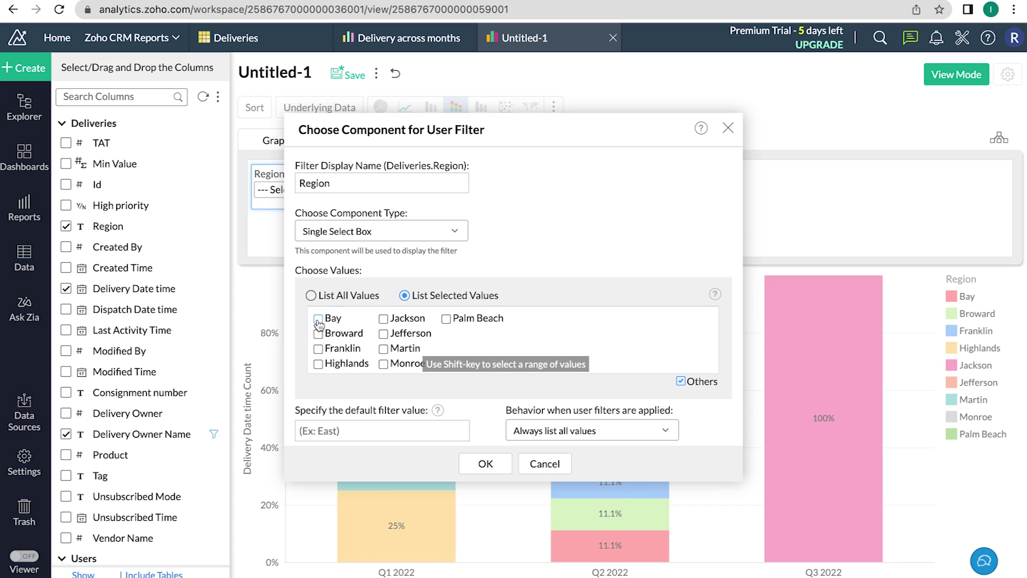
click(446, 318)
click(383, 365)
click(383, 349)
click(384, 334)
click(384, 319)
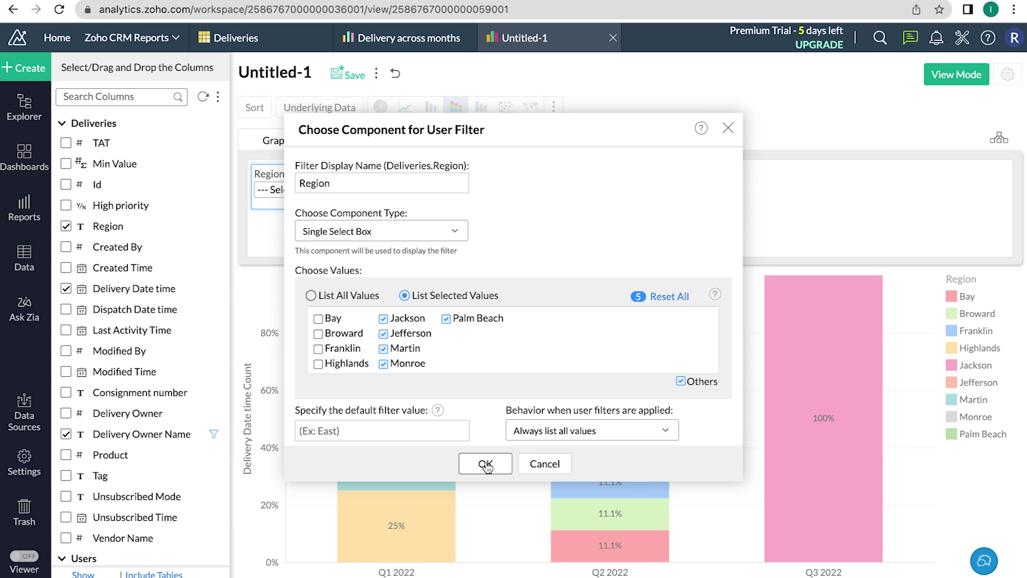
click(485, 464)
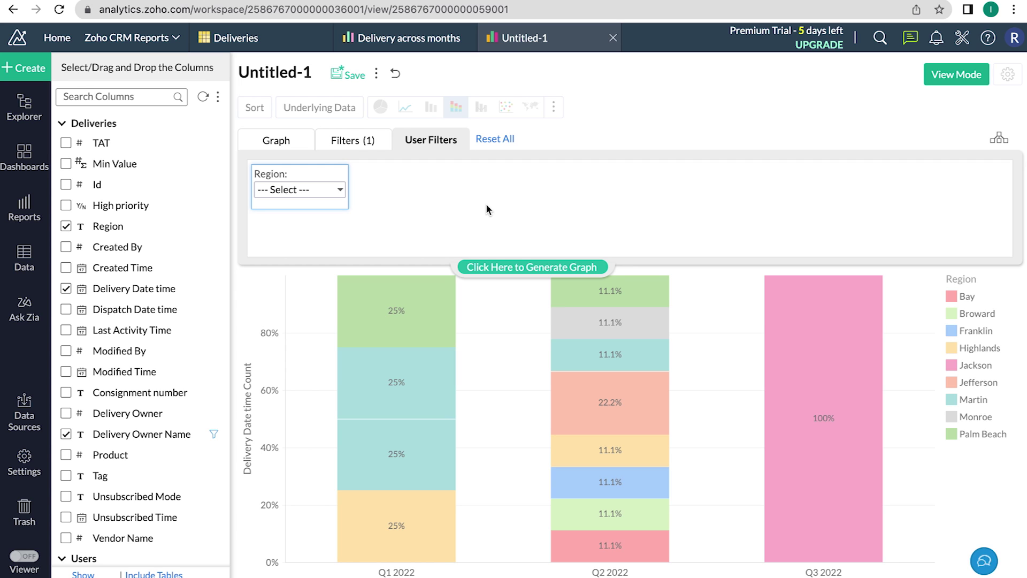
Step: Check how the chart and its Region user filter appear in view mode, and return to the design
click(944, 80)
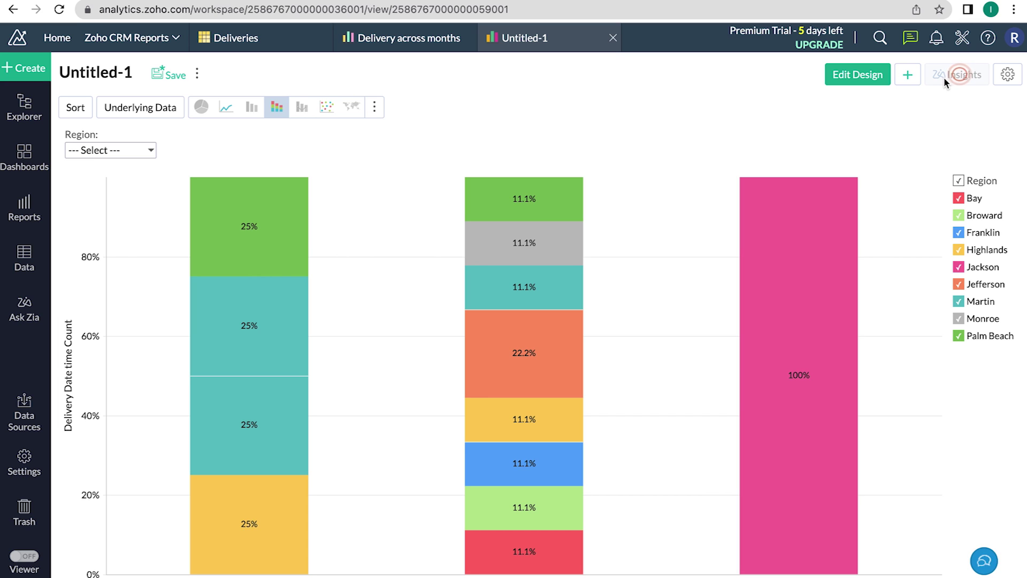
click(871, 77)
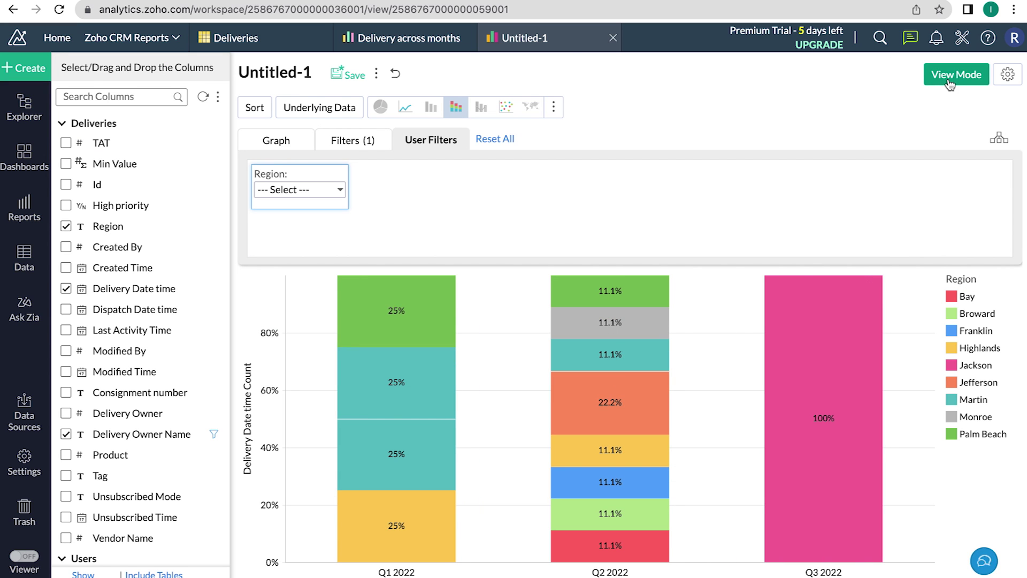
click(948, 79)
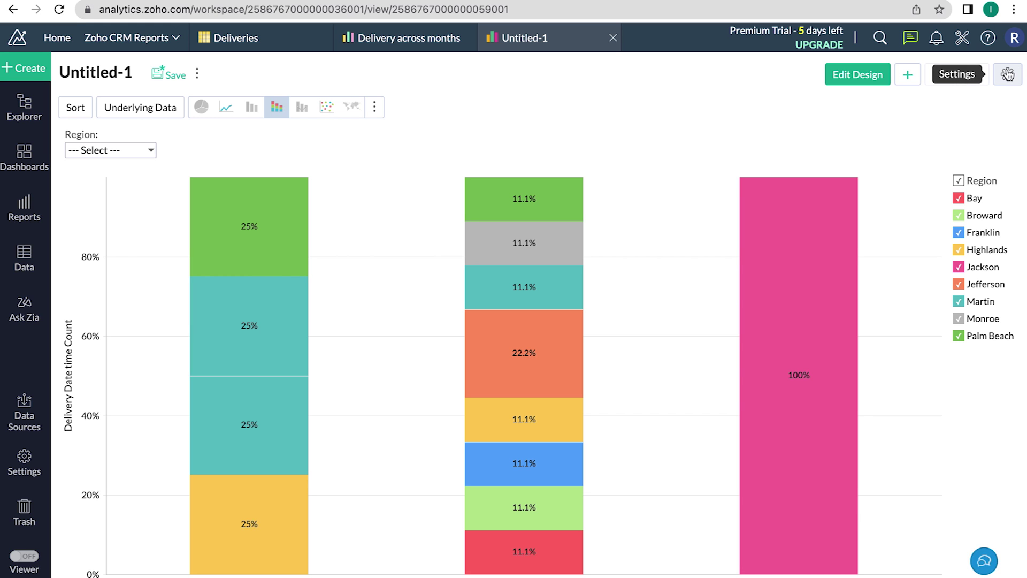
click(872, 75)
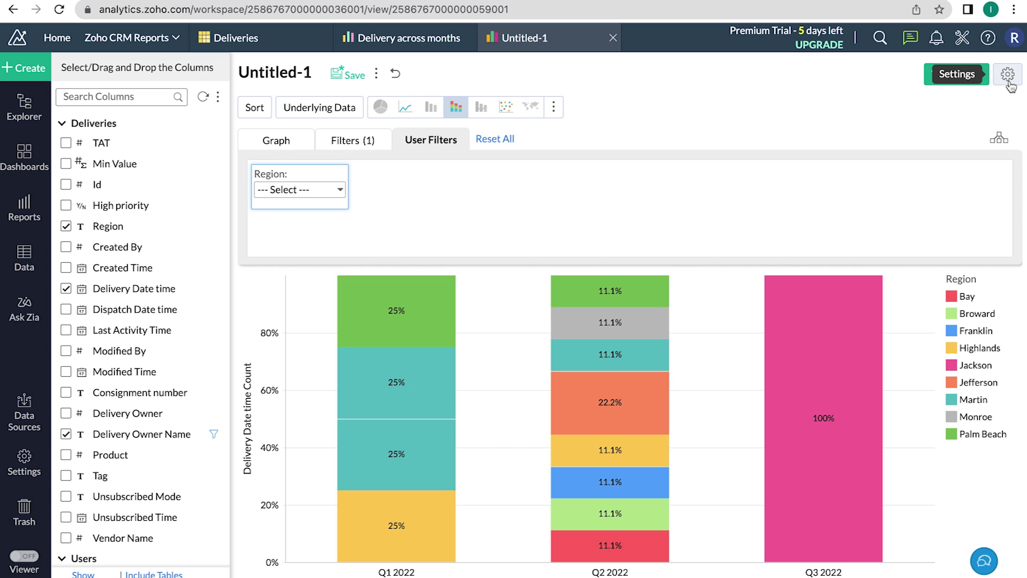
Step: In the chart's settings, set the chart effect to Chalk and the background color type to Solid
click(1009, 82)
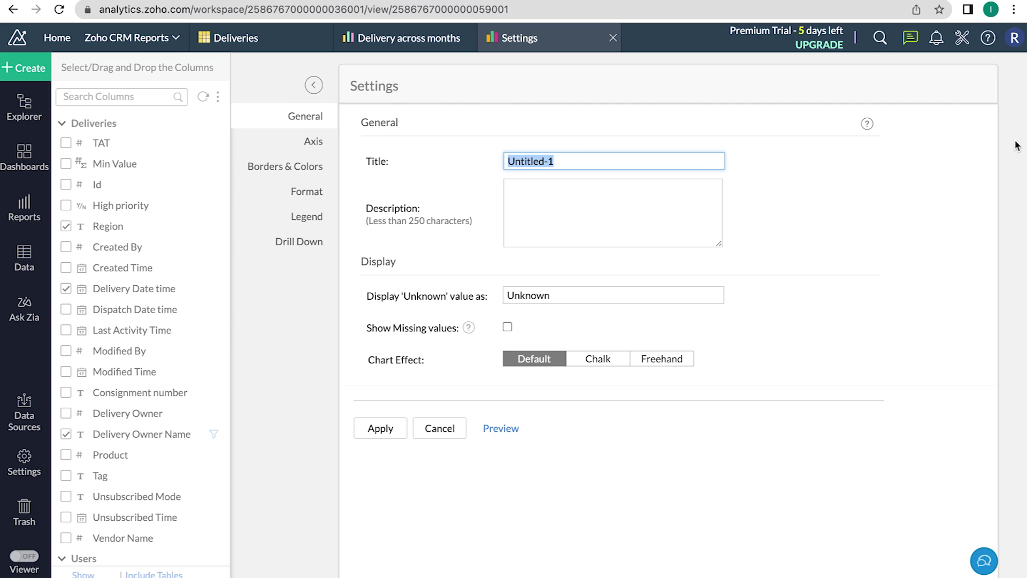
click(591, 360)
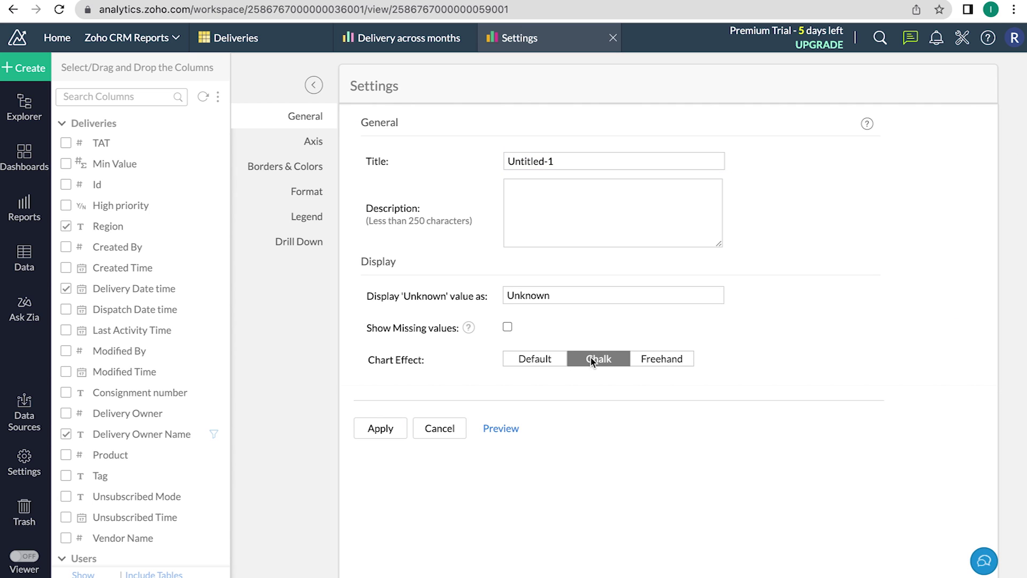
click(526, 226)
click(308, 167)
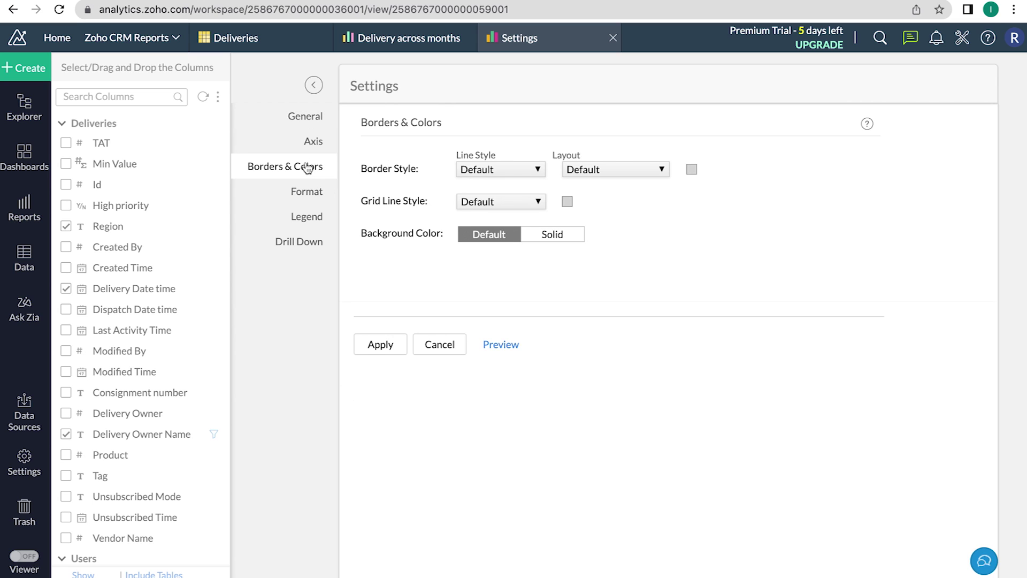
click(551, 235)
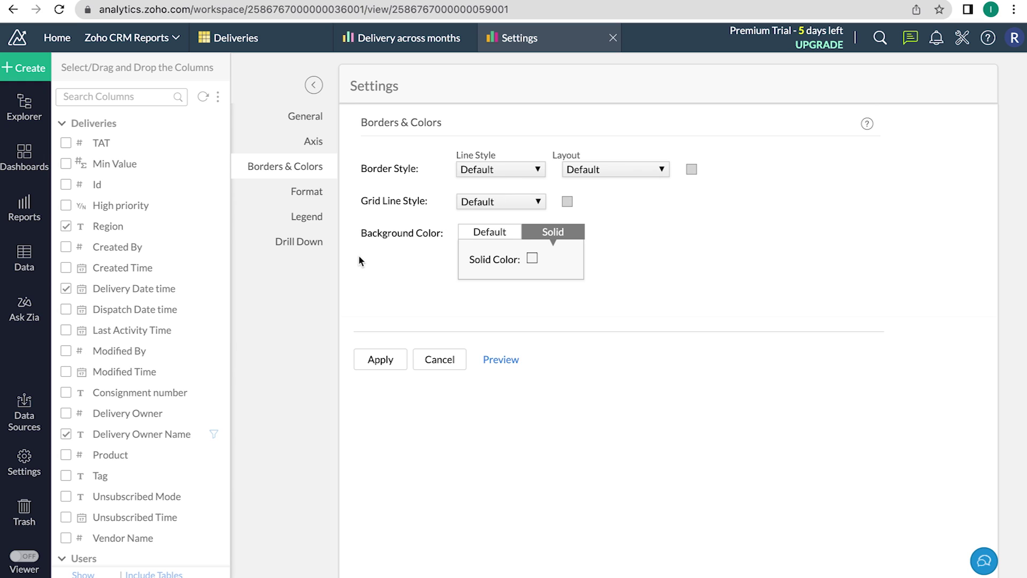
Step: Look over the format settings and change the legend's palette type to Pattern after trying Monochrome and Gradient
click(307, 194)
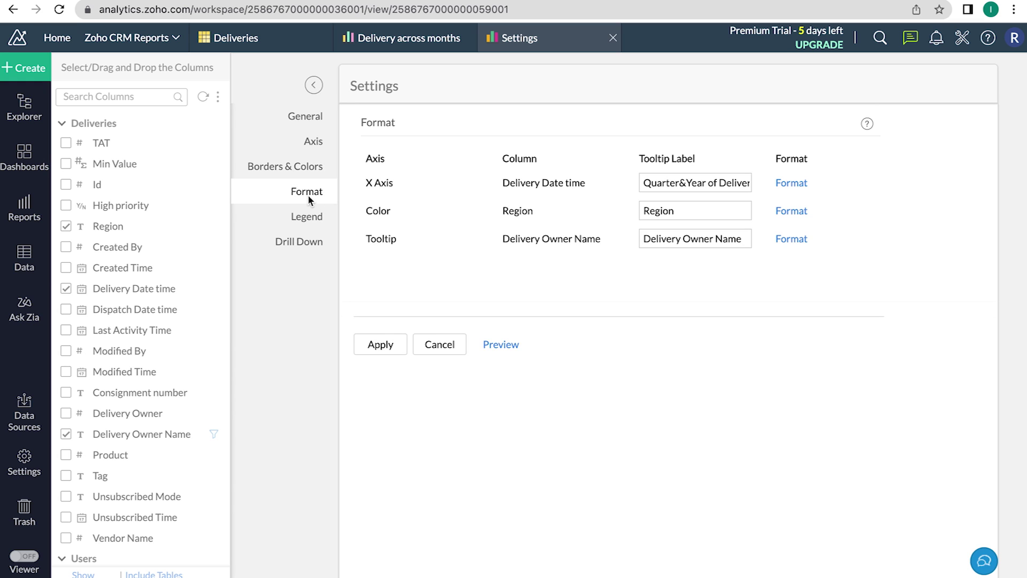
click(315, 222)
scroll(674, 395, down, 2)
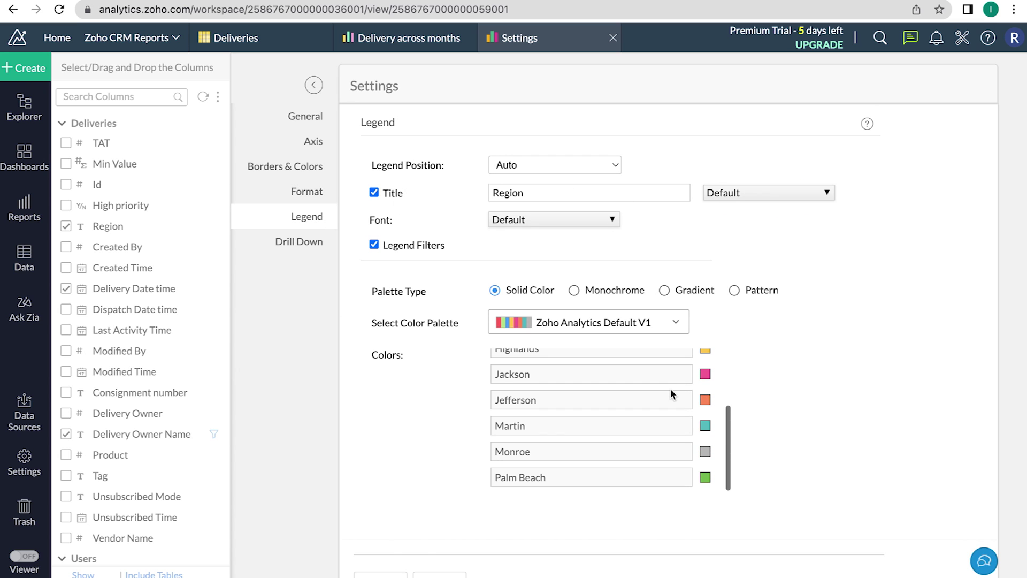
scroll(673, 394, up, 2)
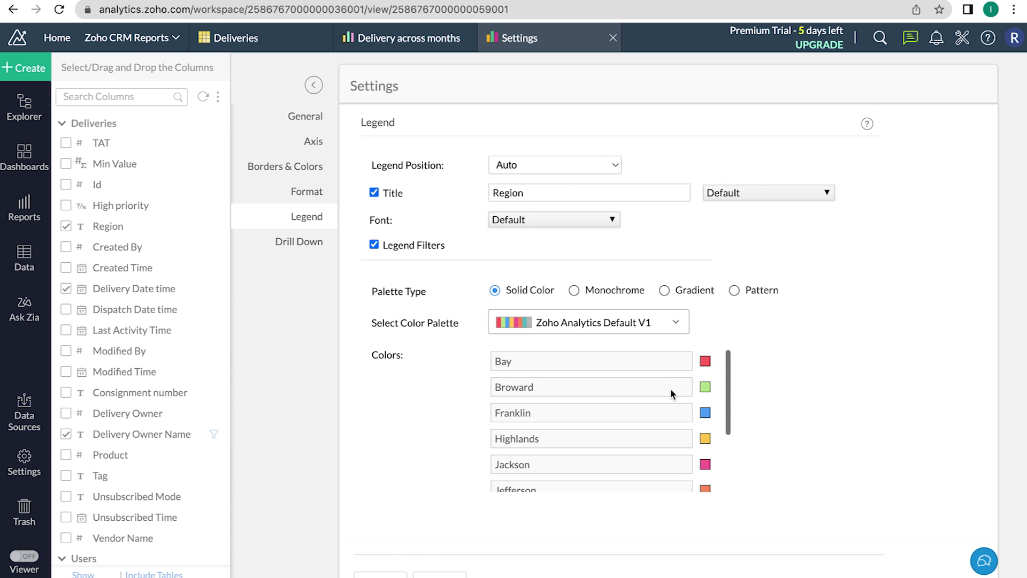
click(621, 291)
click(682, 291)
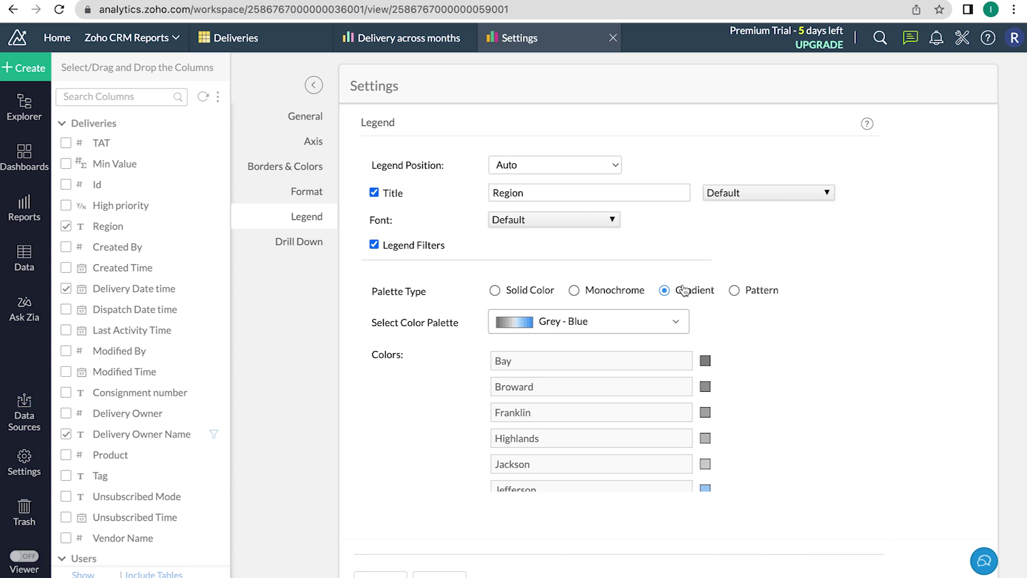
click(739, 292)
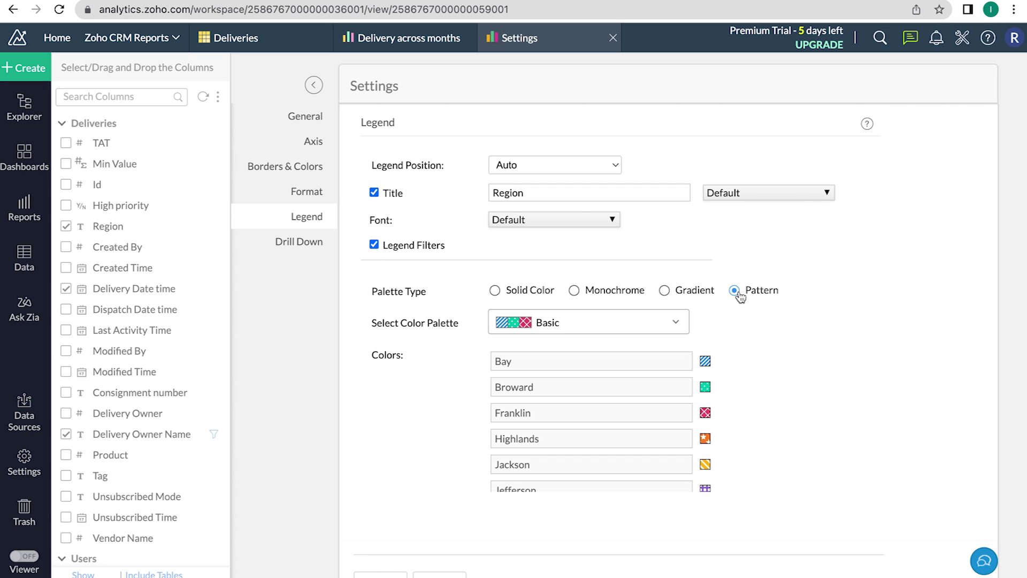
Step: Set the chart's solid background color to green and preview the styled chart
click(302, 116)
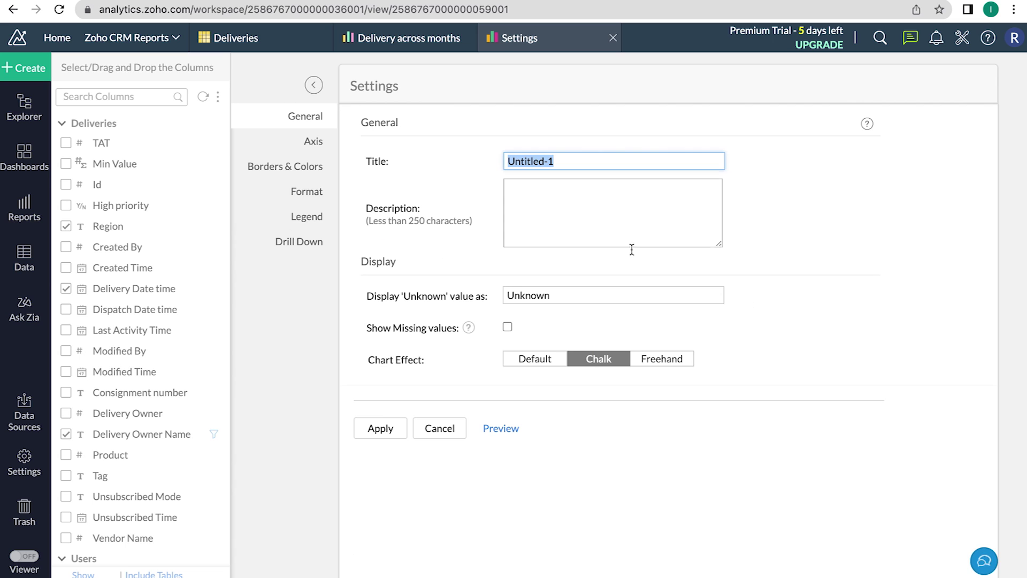
click(291, 167)
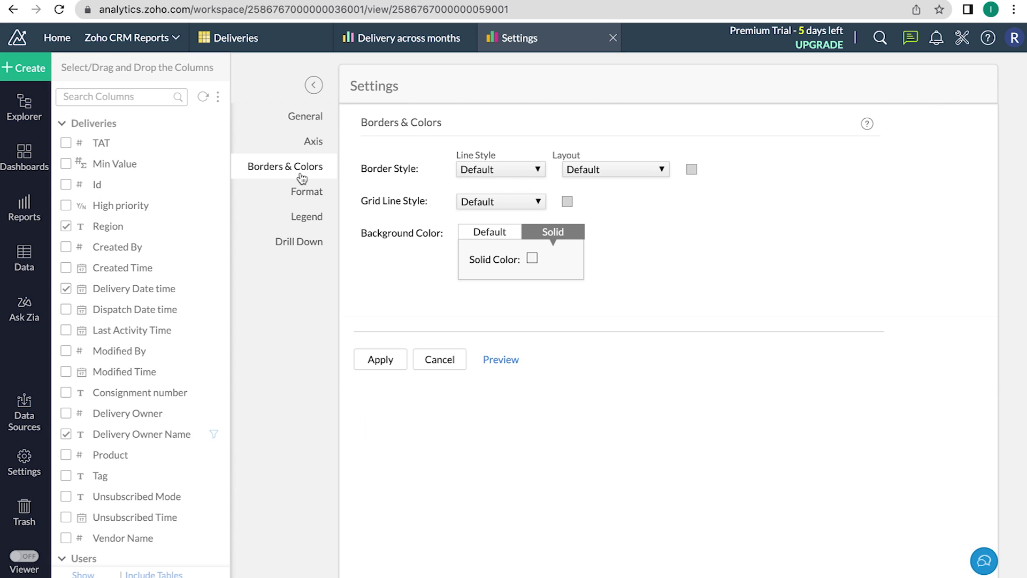
click(532, 259)
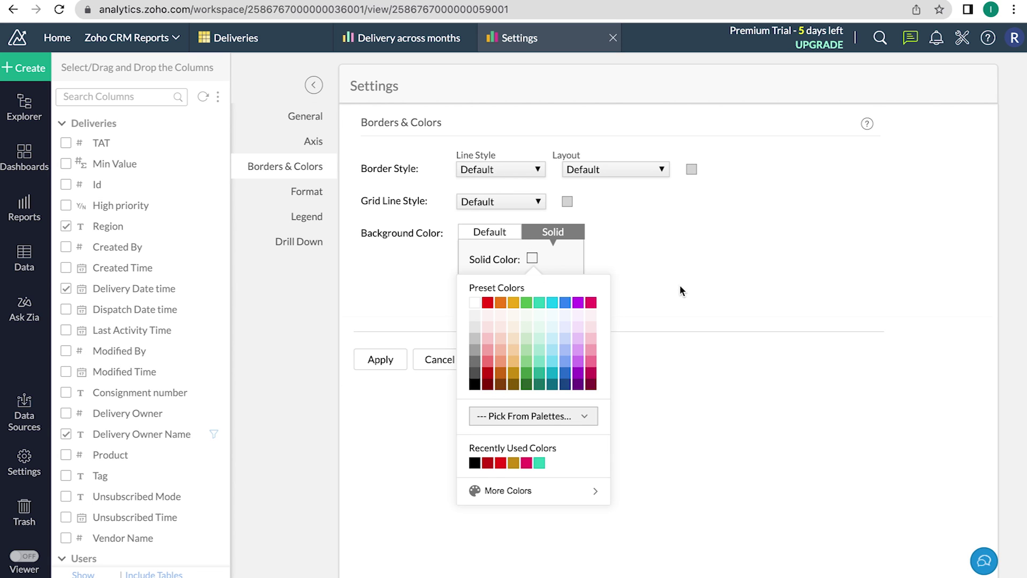
click(539, 369)
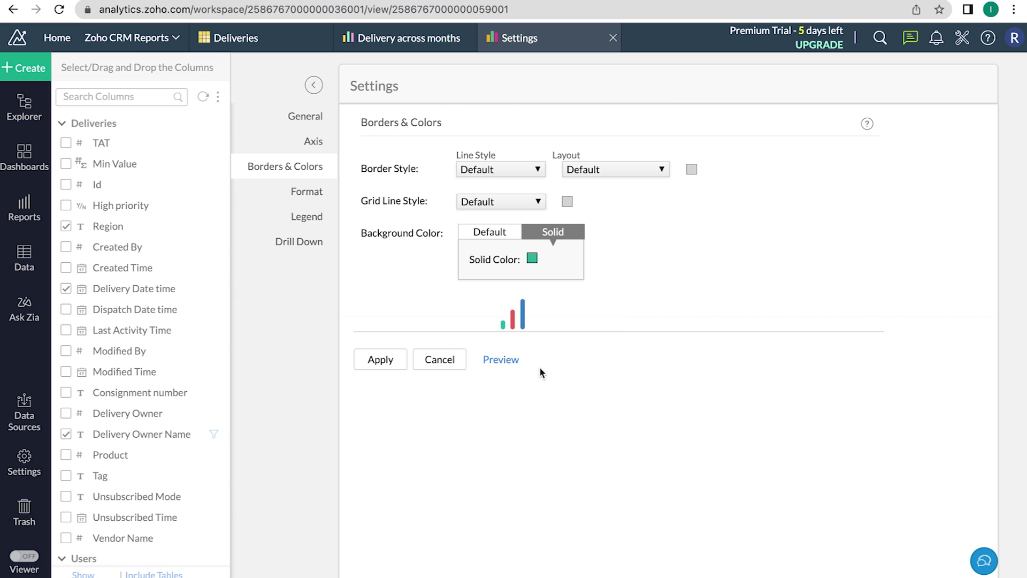
click(503, 362)
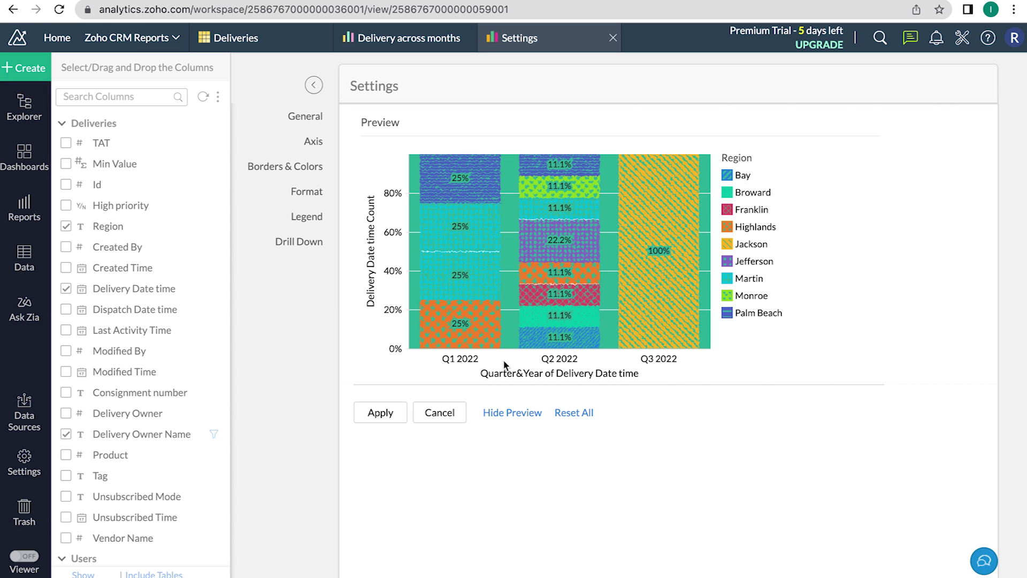
click(519, 414)
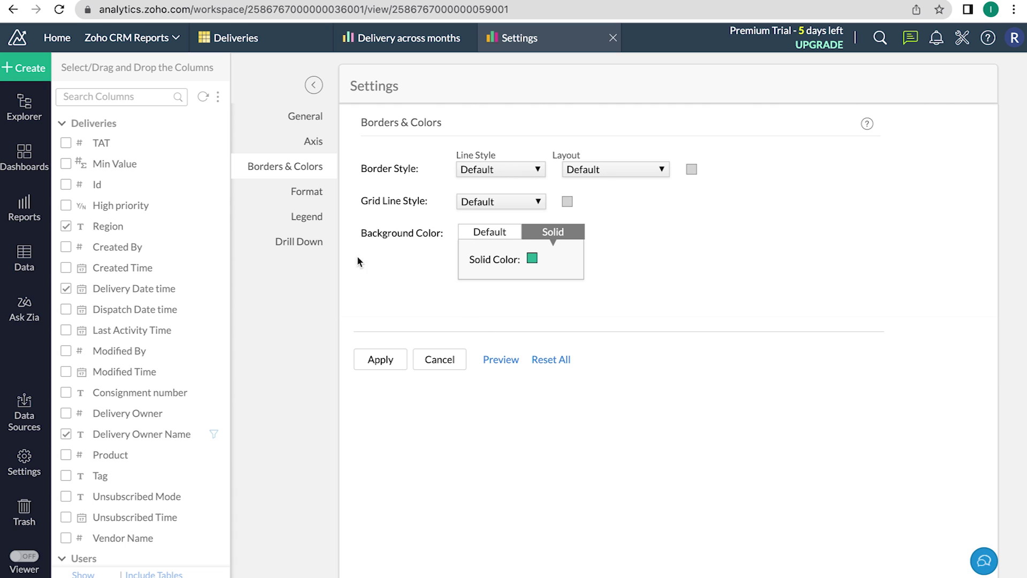
Step: Review the drill-down paths and the columns offered for the X-axis path, and apply the chart settings
click(307, 244)
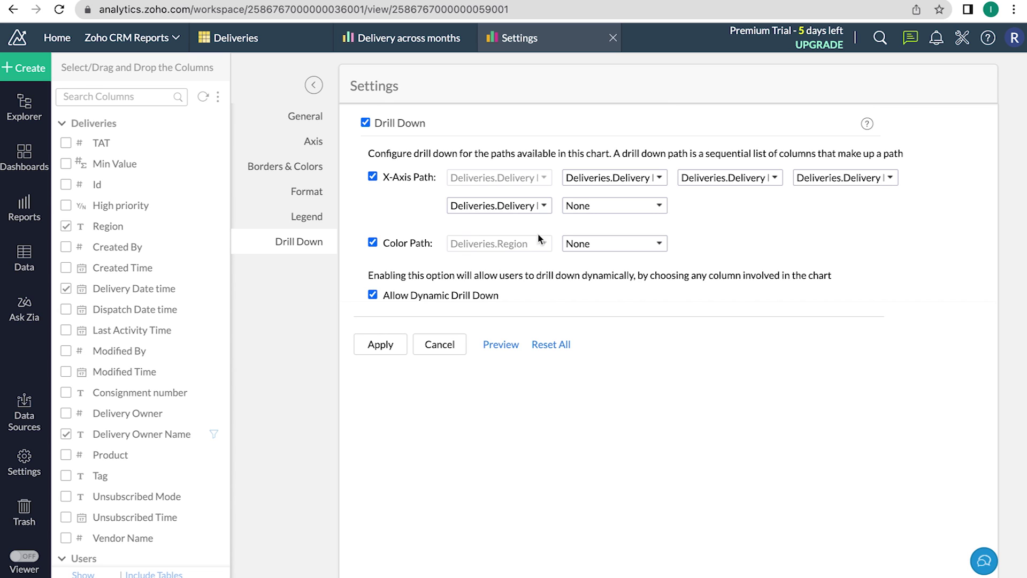
click(628, 180)
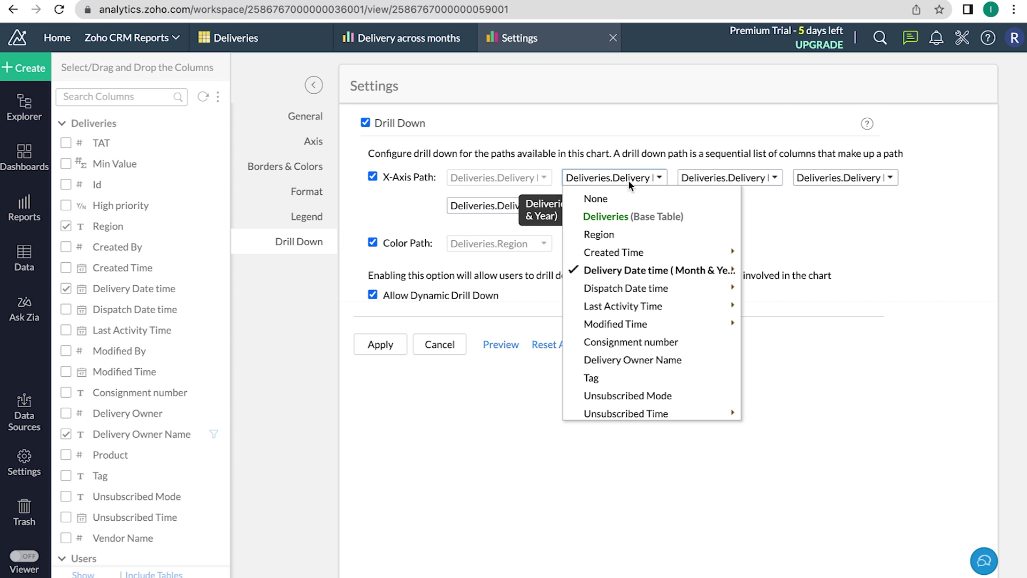
click(783, 229)
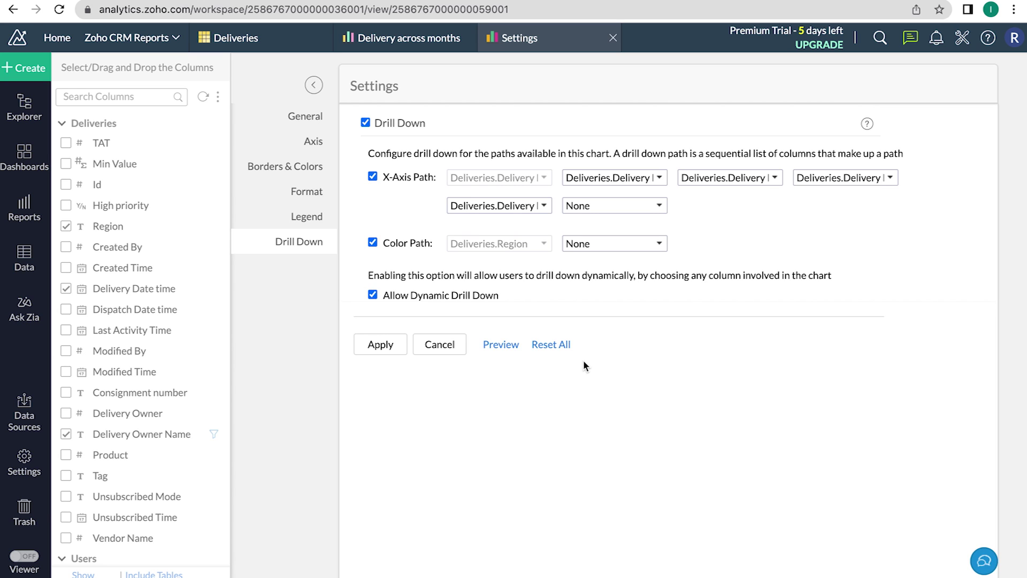
click(394, 345)
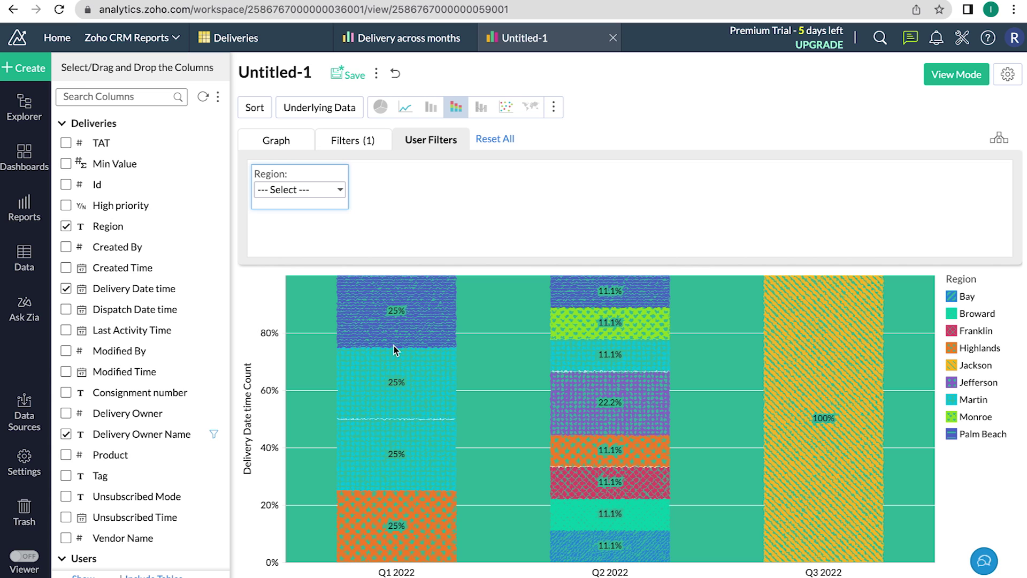
click(395, 349)
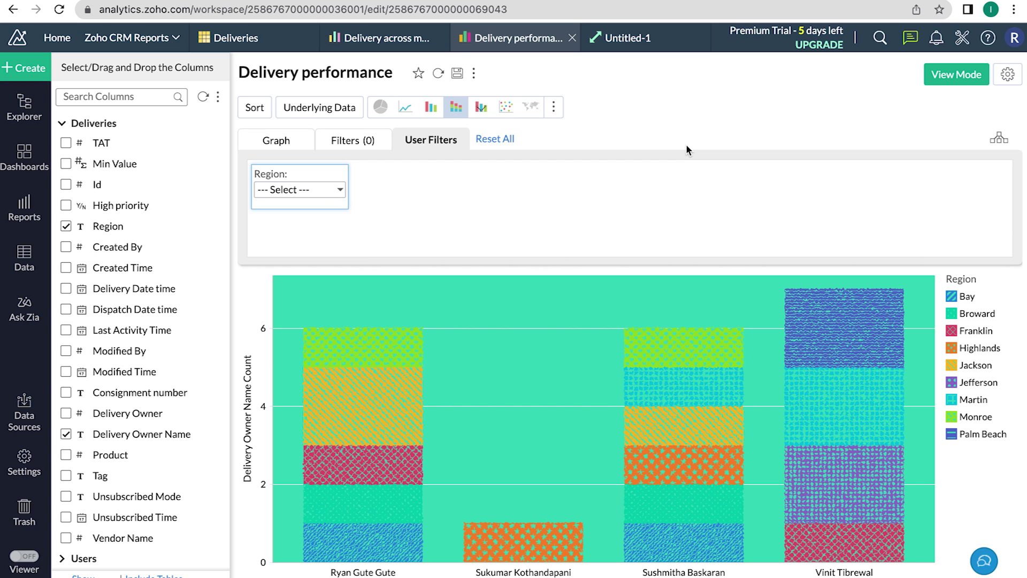
Step: Show the Delivery performance chart in view mode and check the choices offered by its Region filter
click(957, 76)
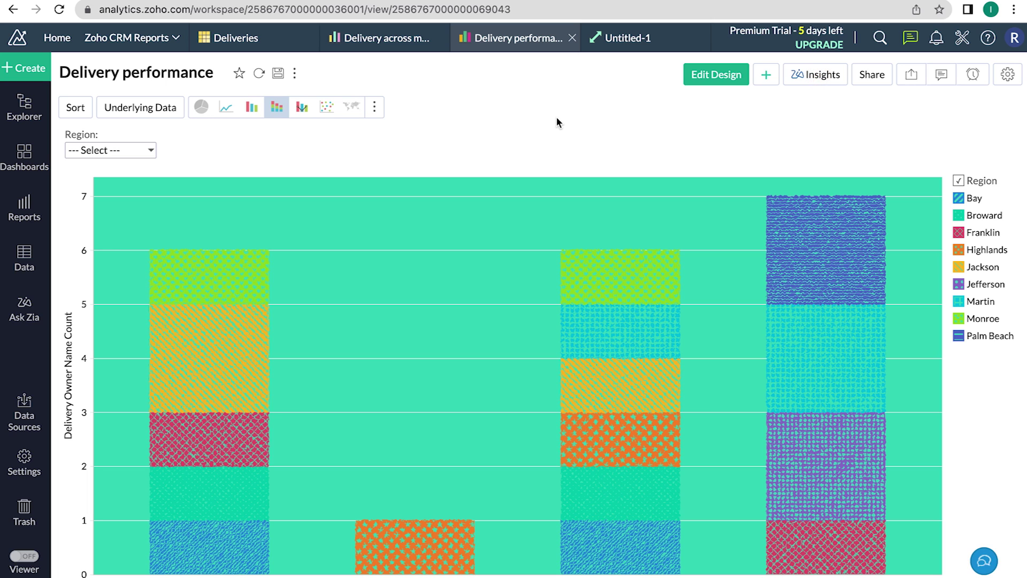
click(151, 152)
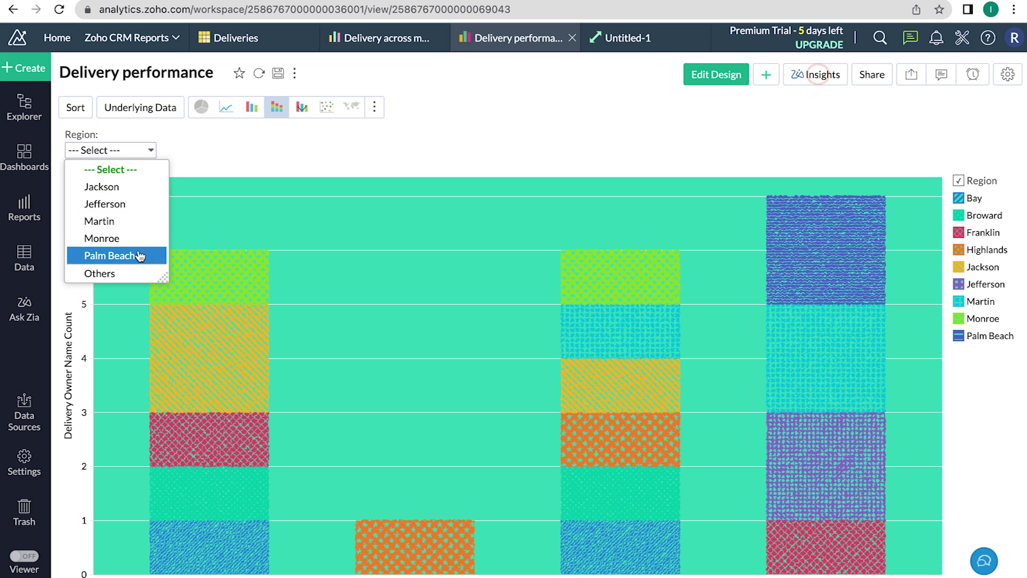
click(192, 157)
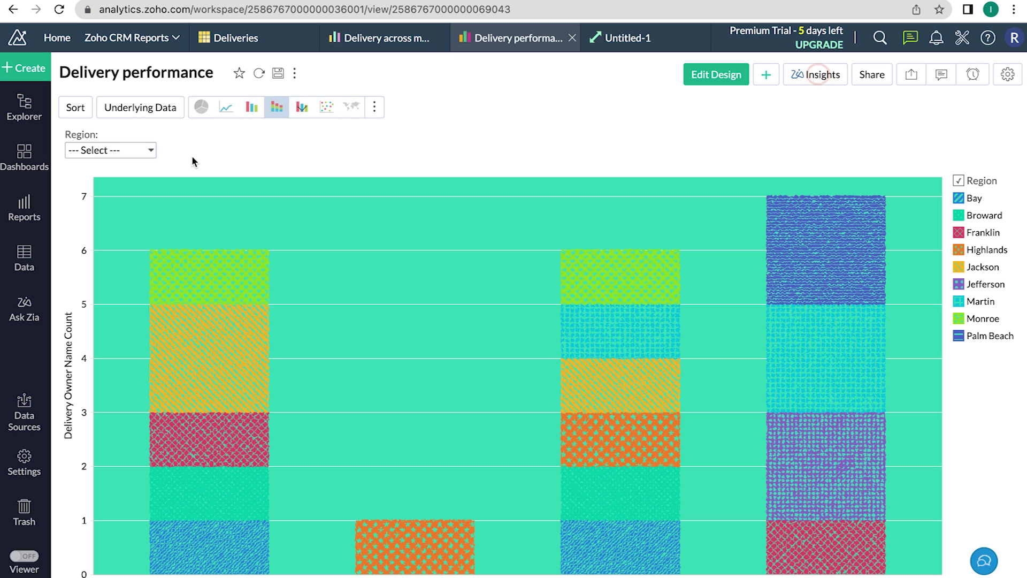
Step: Drill down the Jefferson segment of the chart to Delivery Date time, and return to the full chart
mouse_move(804, 459)
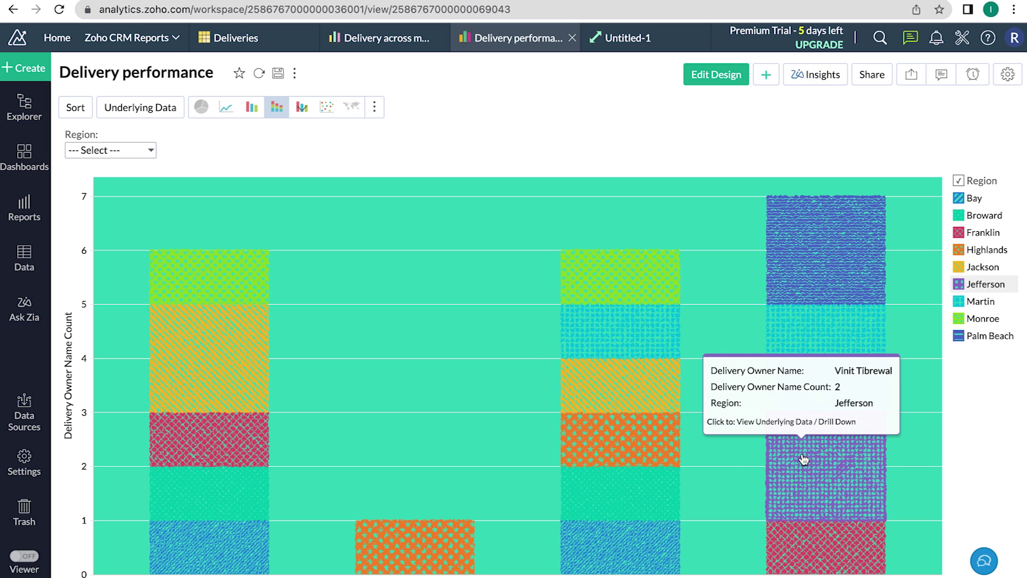
click(804, 459)
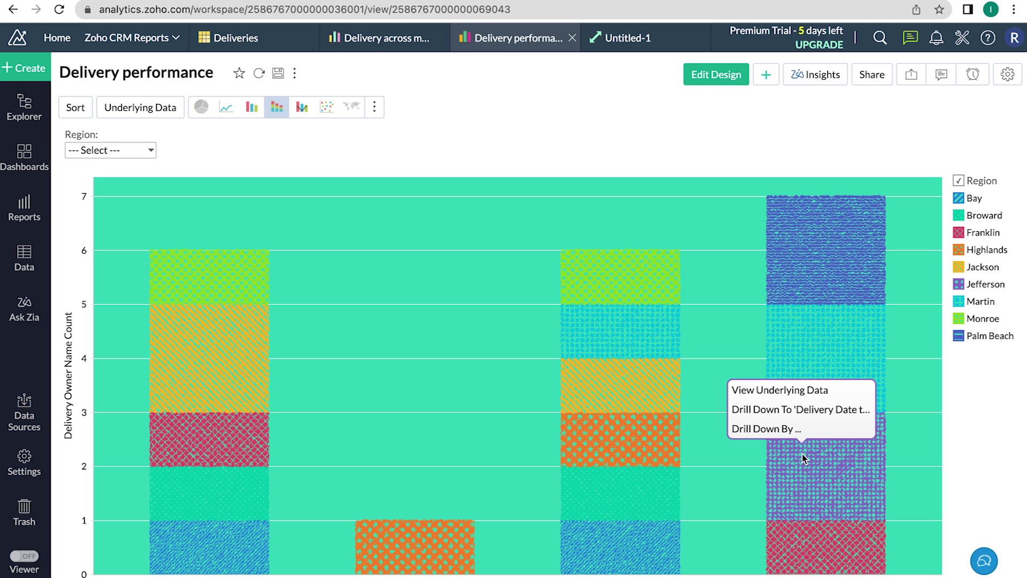
click(806, 410)
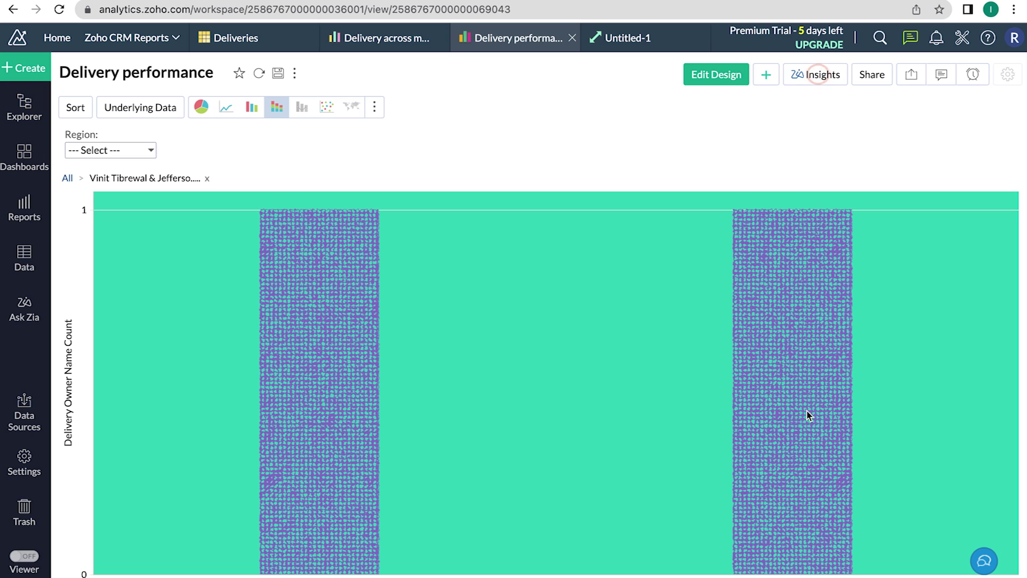
click(68, 179)
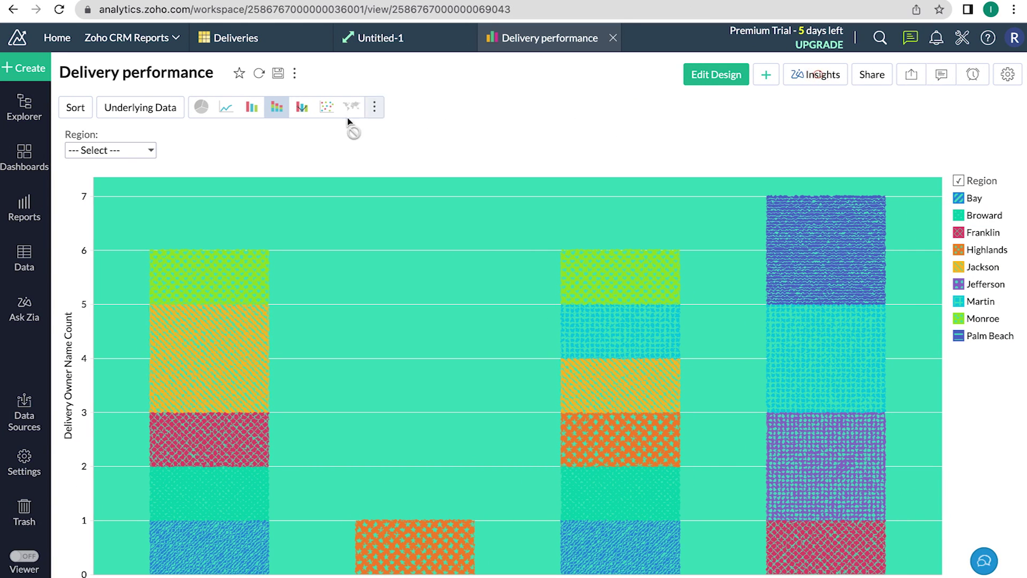
Step: Open the Vendors table from the Zoho CRM Reports workspace and create a new pivot view from it
click(27, 114)
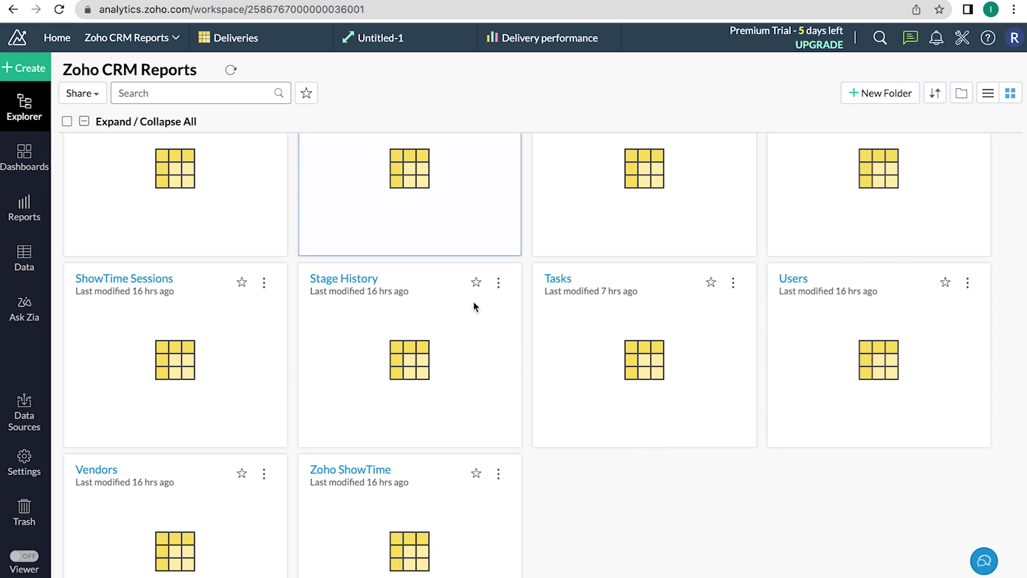
scroll(405, 446, down, 1)
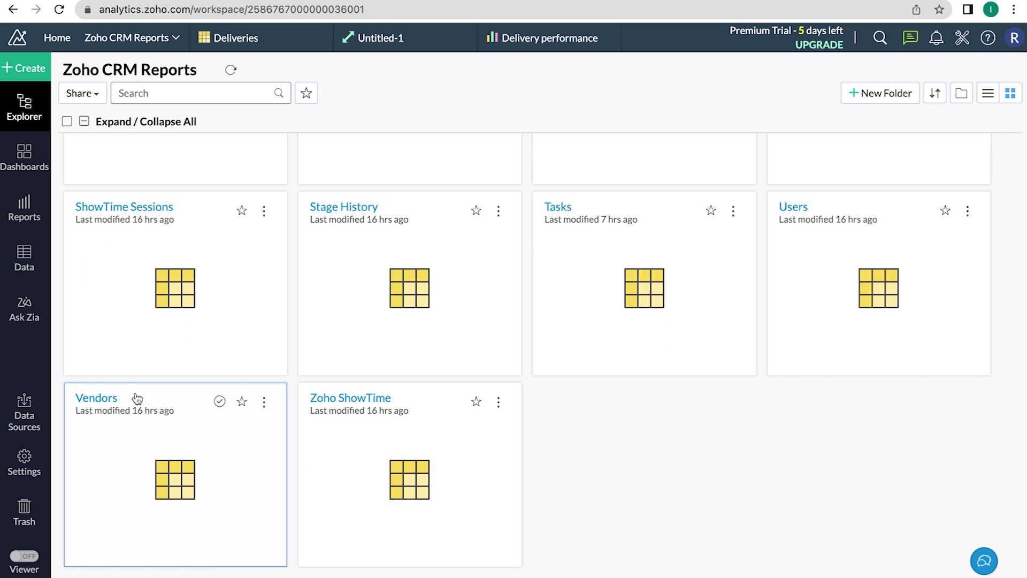
click(137, 398)
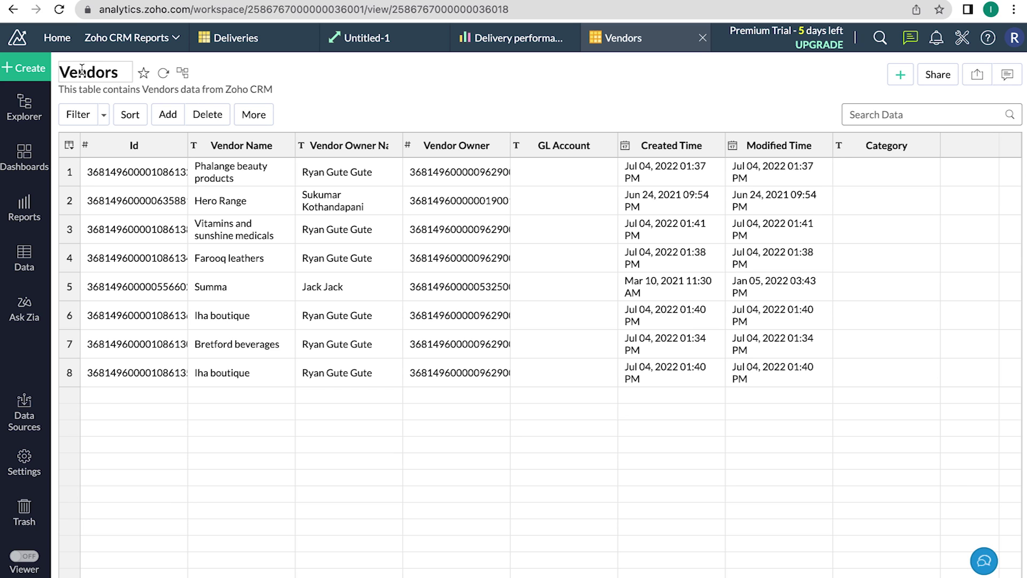
click(30, 75)
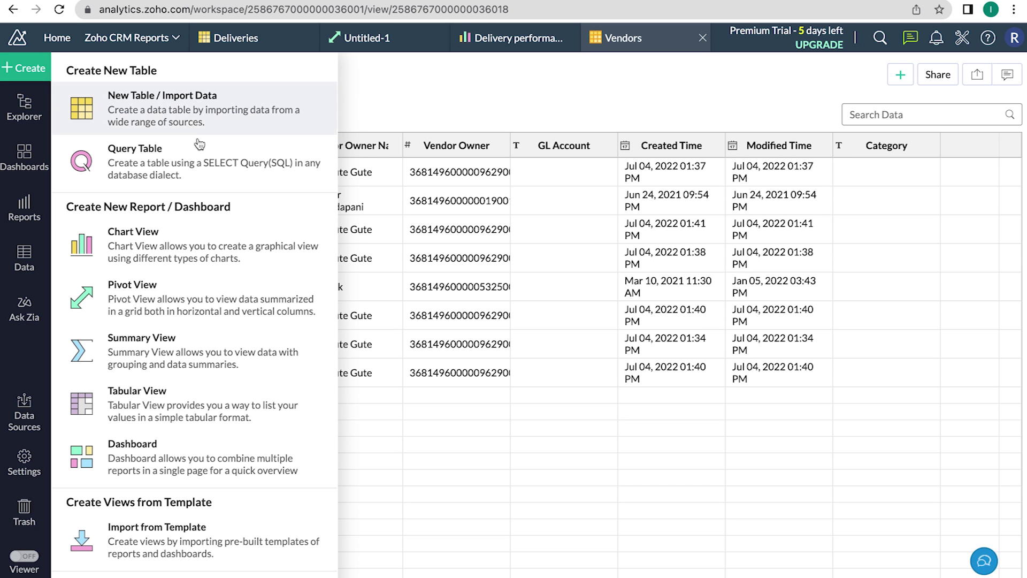
click(589, 104)
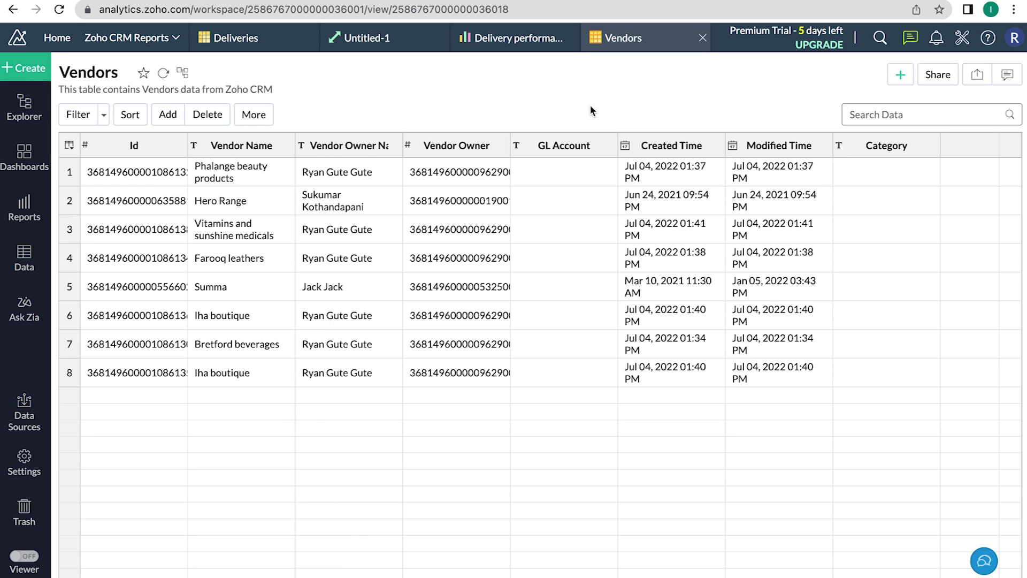
click(904, 76)
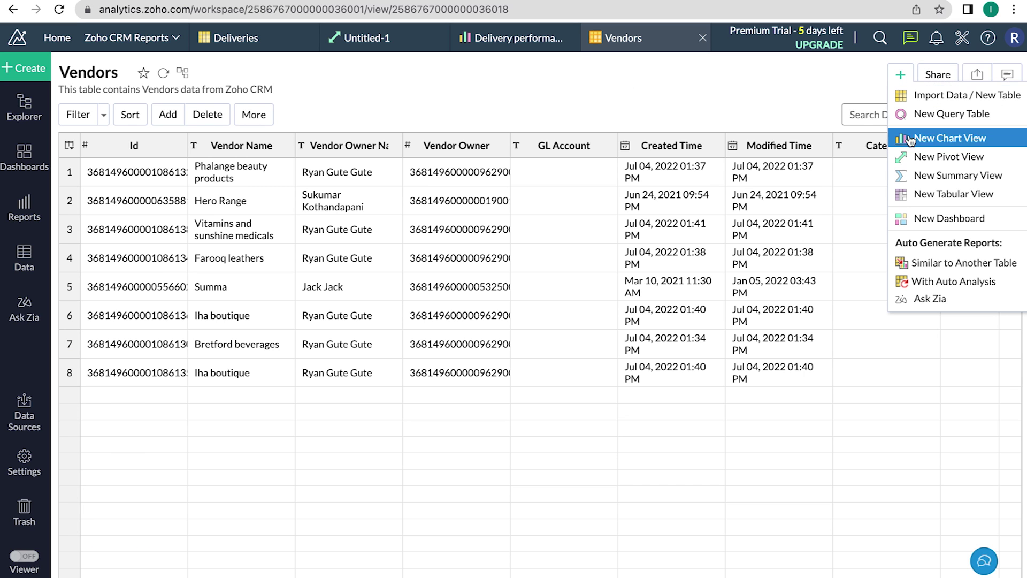
click(951, 162)
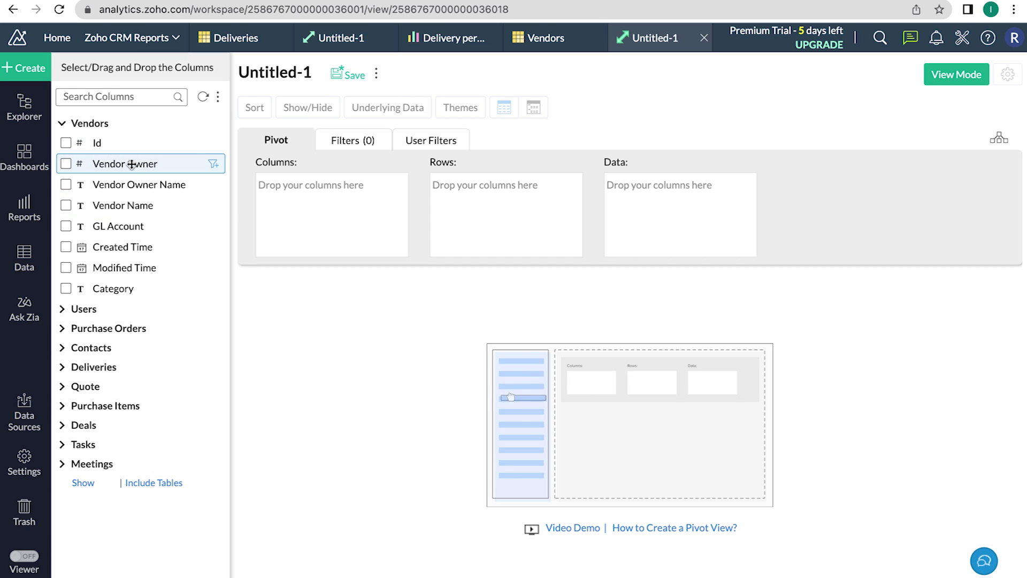
Step: Generate a pivot with Vendor Name as rows, the Deliveries table's Delivery Owner Name as columns, and the sum of TAT as data
click(67, 205)
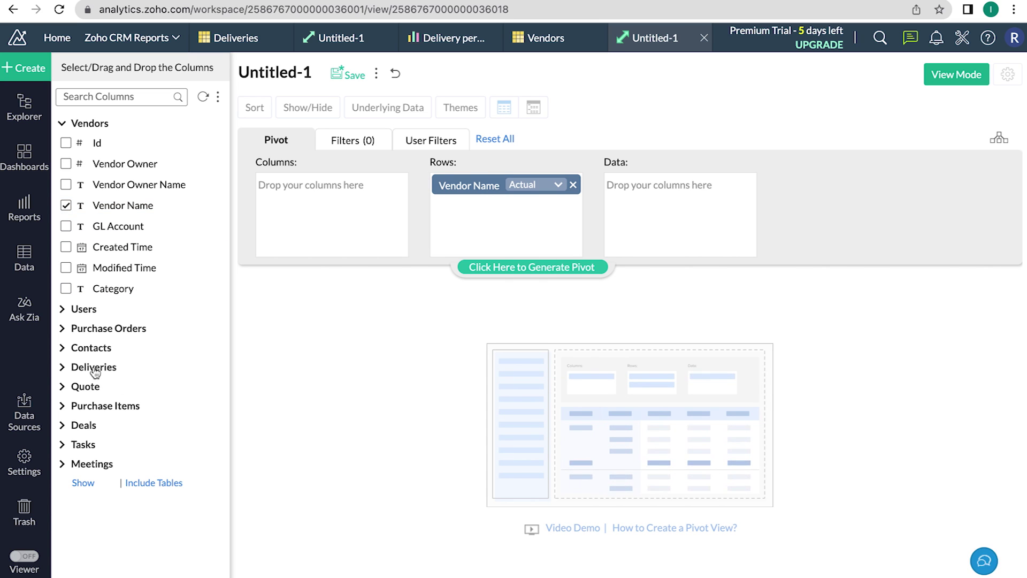
click(62, 368)
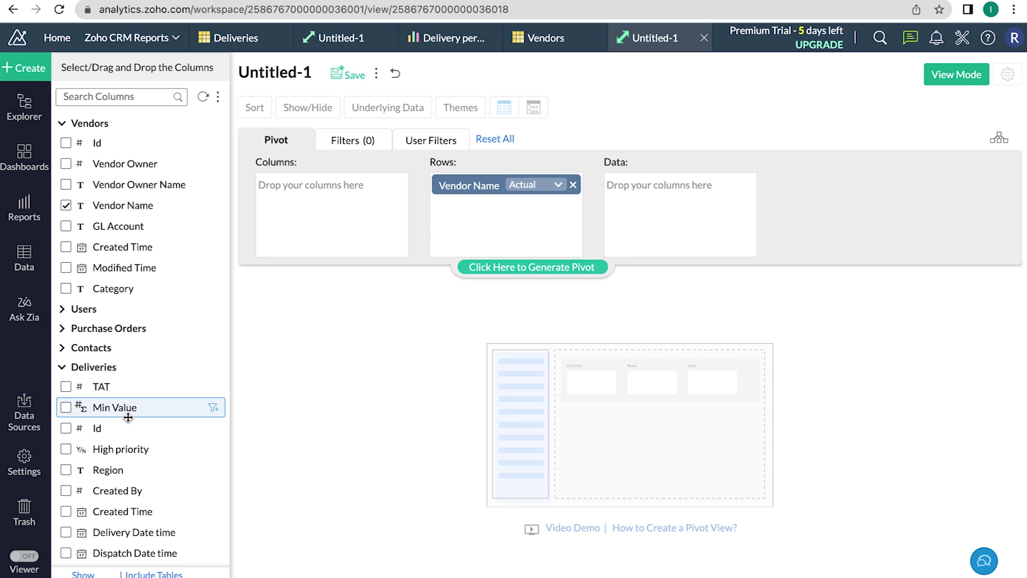
scroll(126, 410, down, 3)
scroll(129, 417, down, 2)
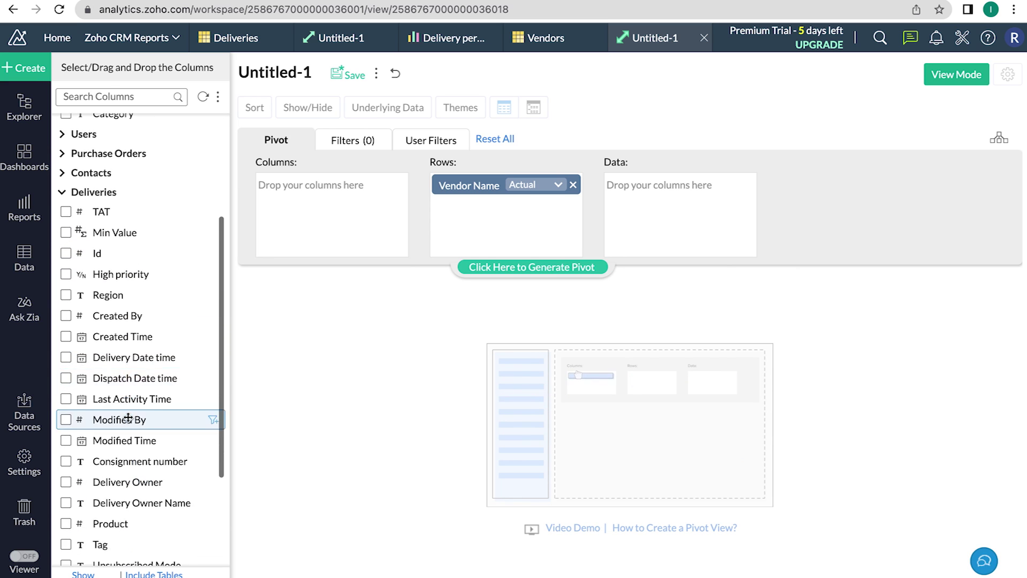
click(66, 504)
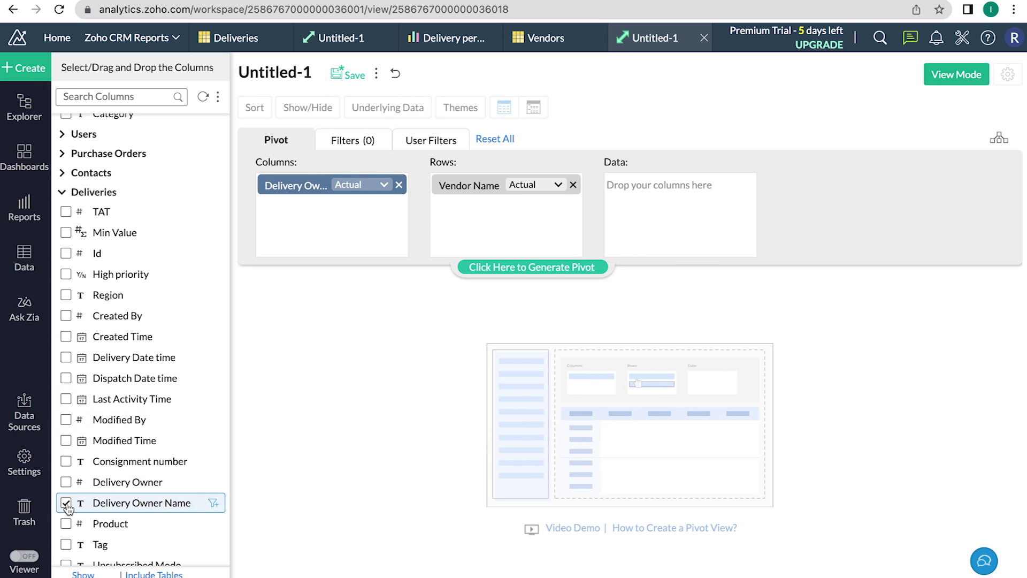
click(66, 212)
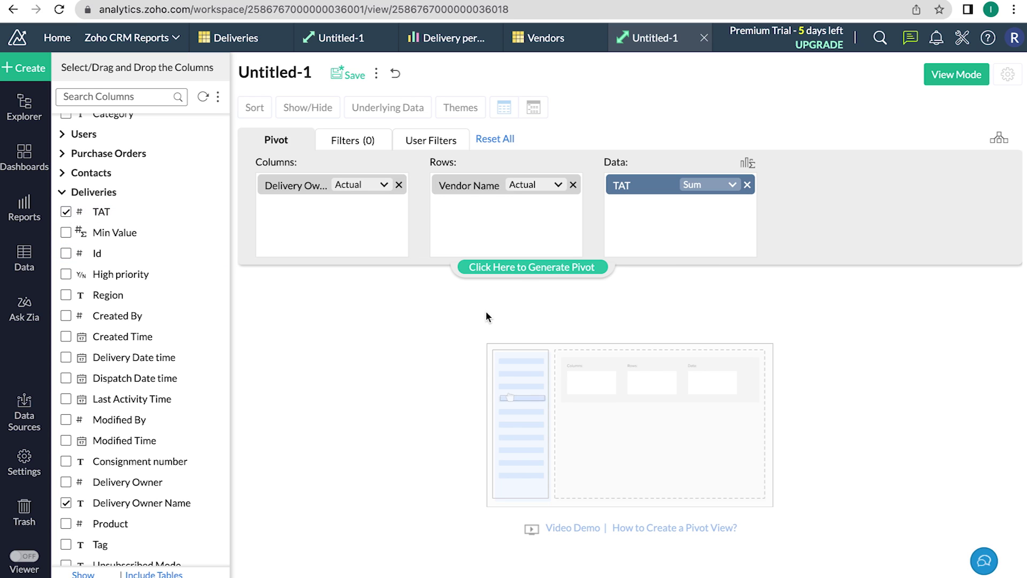
click(518, 271)
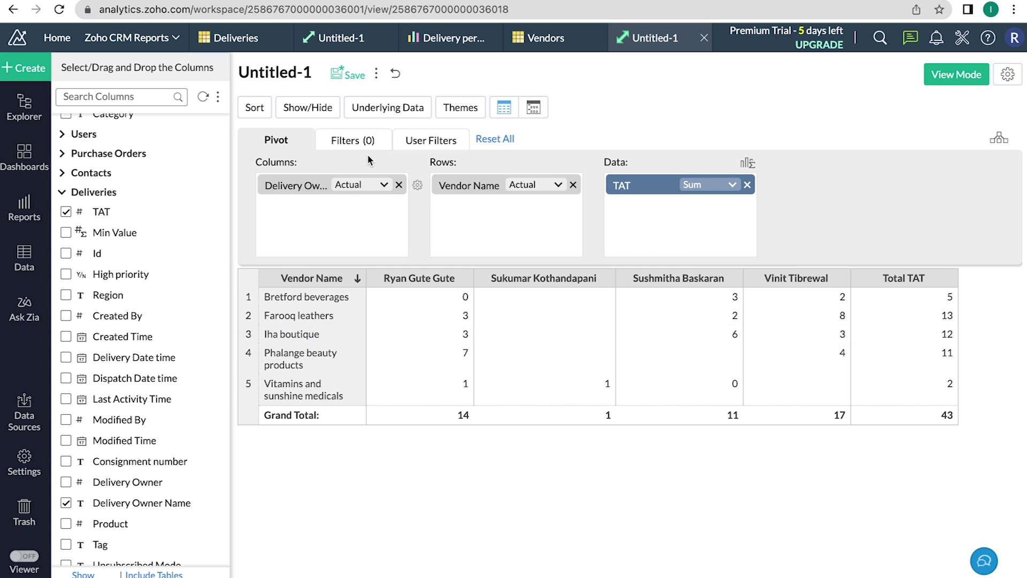
Step: Review the pivot's filter and user filter areas and its theme layout, color, font and row spacing options
click(361, 140)
click(431, 141)
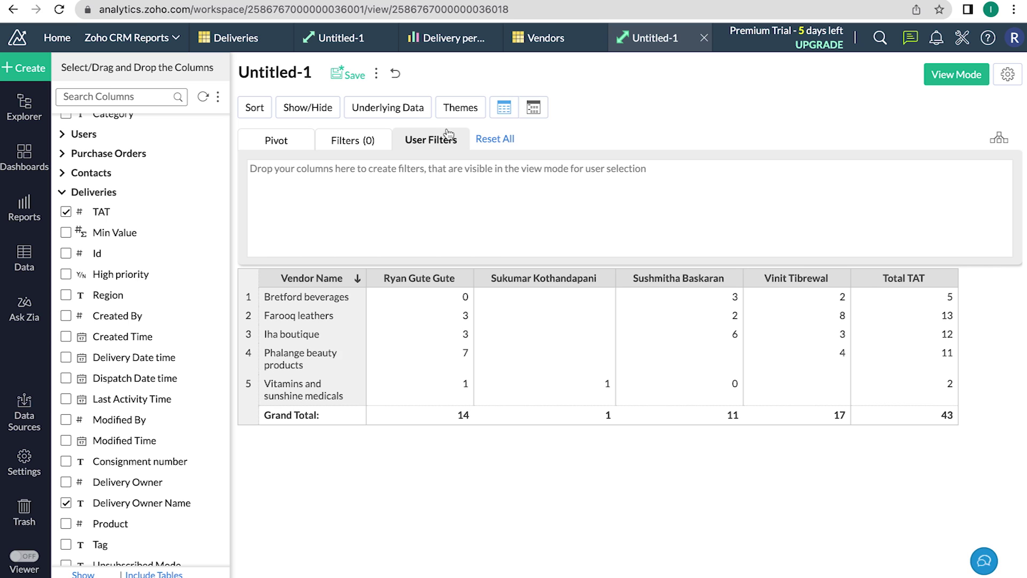
click(463, 115)
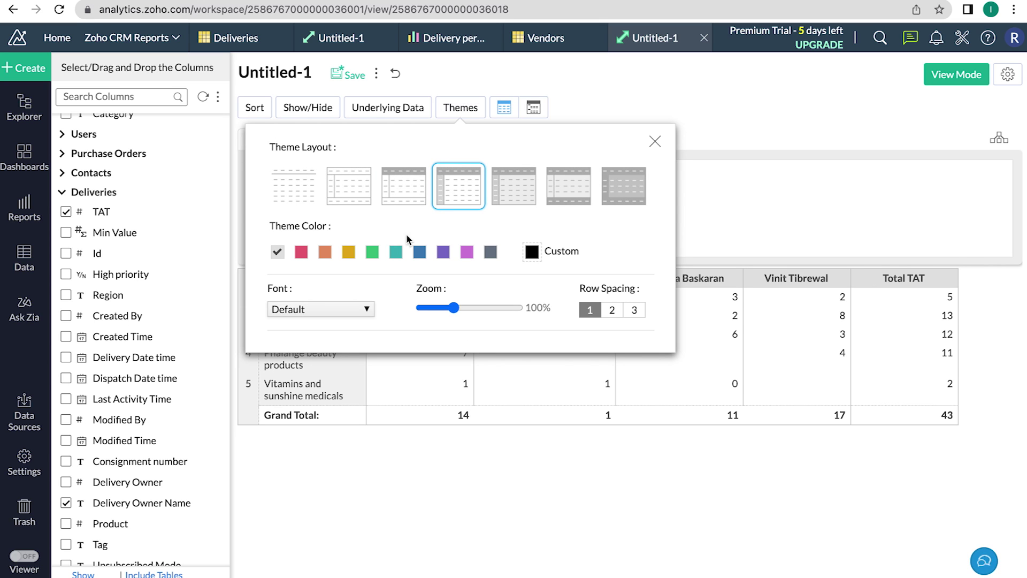
click(656, 142)
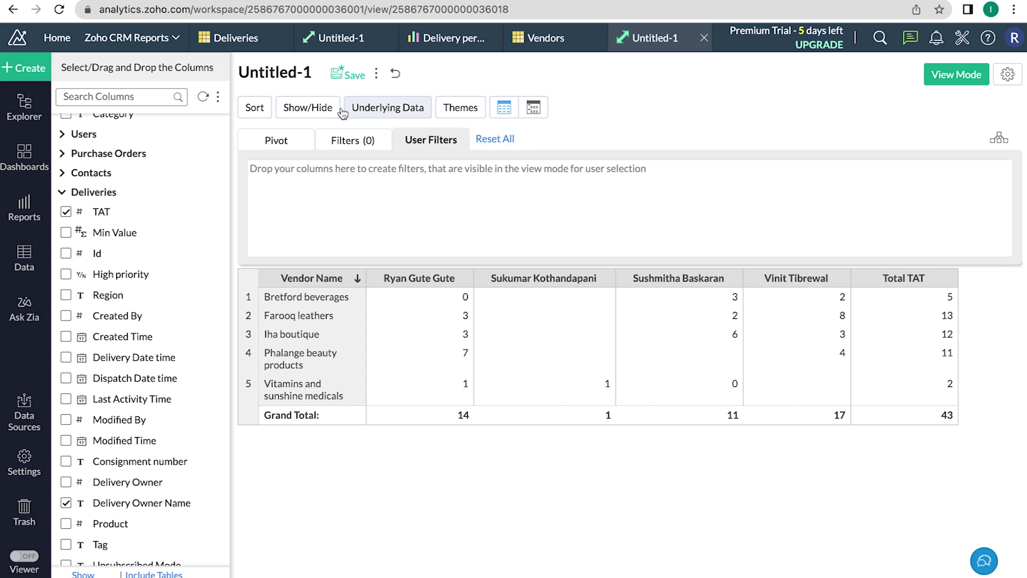
Step: Hide the pivot's grand totals for both rows and columns
click(323, 110)
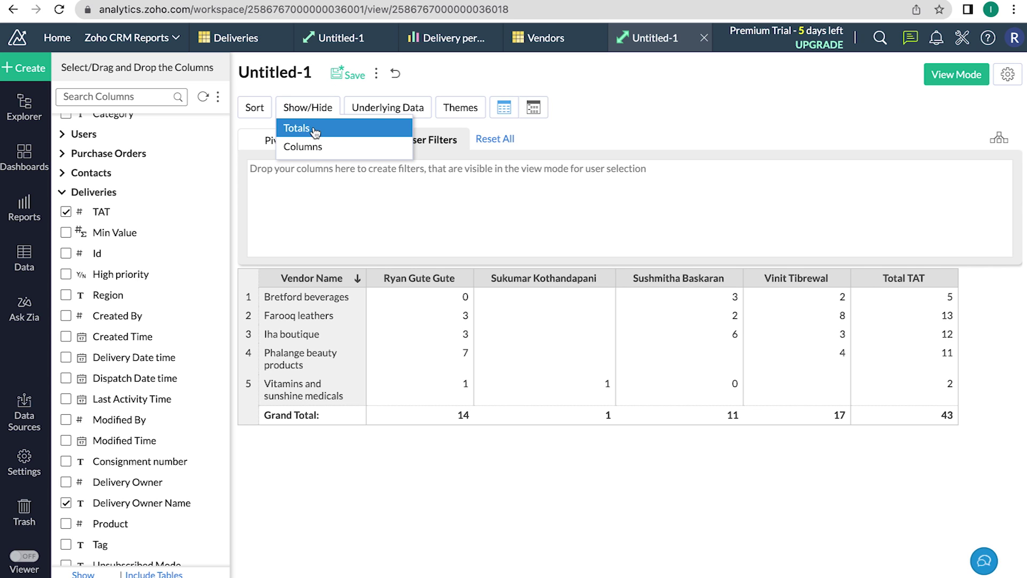
click(315, 131)
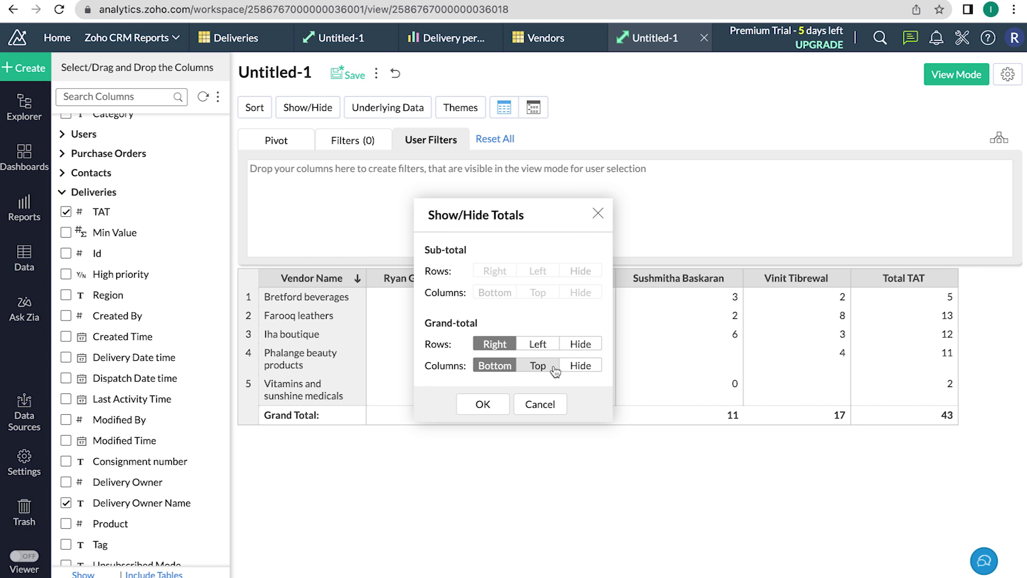
click(575, 344)
click(575, 366)
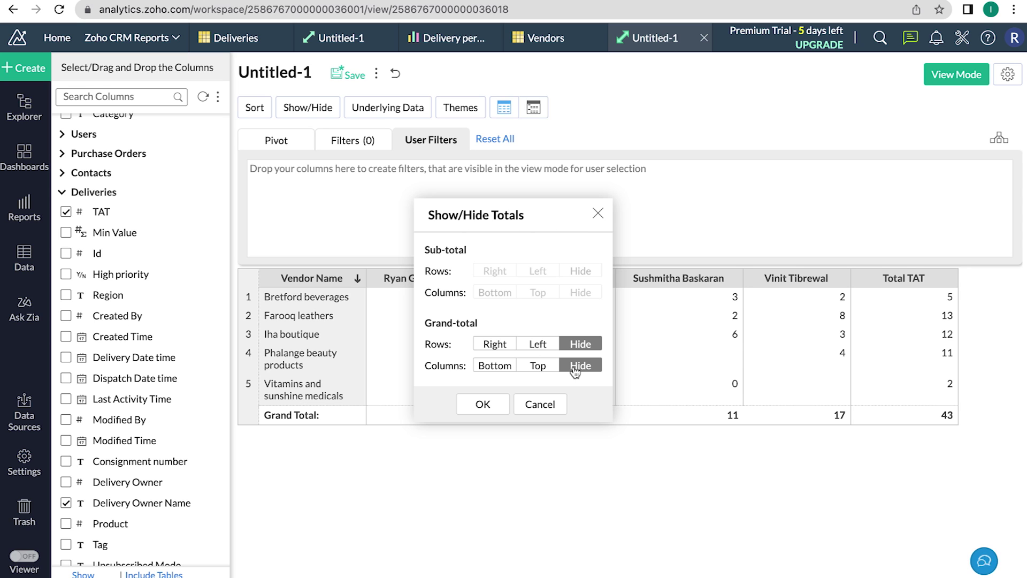
click(483, 405)
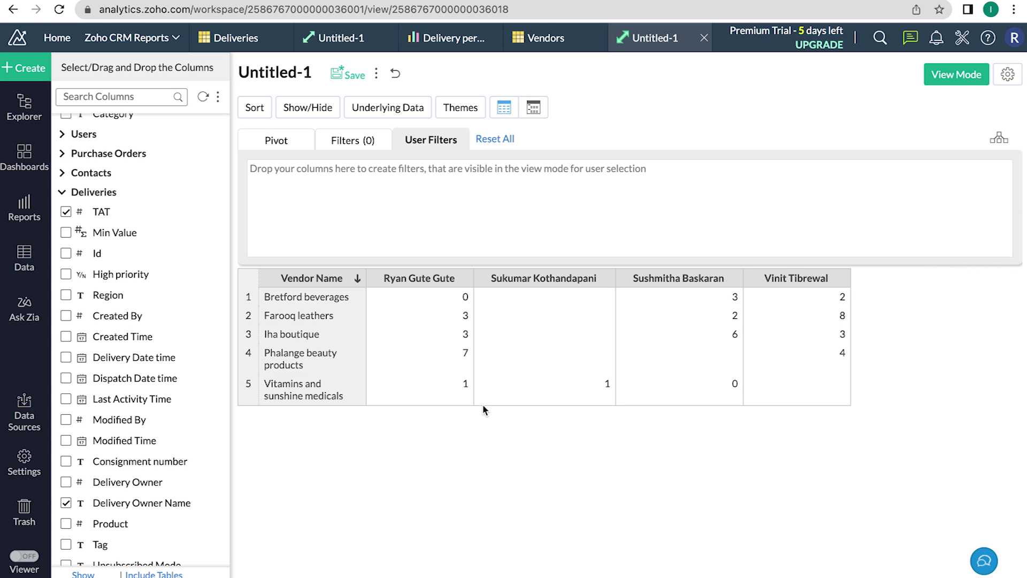
Step: Review the pivot's column visibility options and its general and layout settings without changes, and show the pivot in view mode
click(307, 107)
click(320, 142)
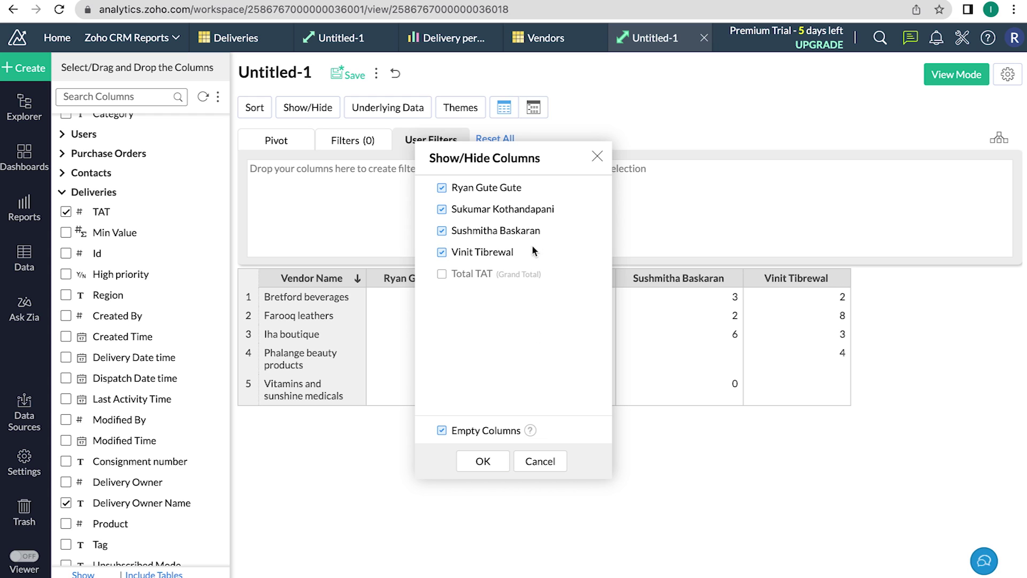
click(597, 157)
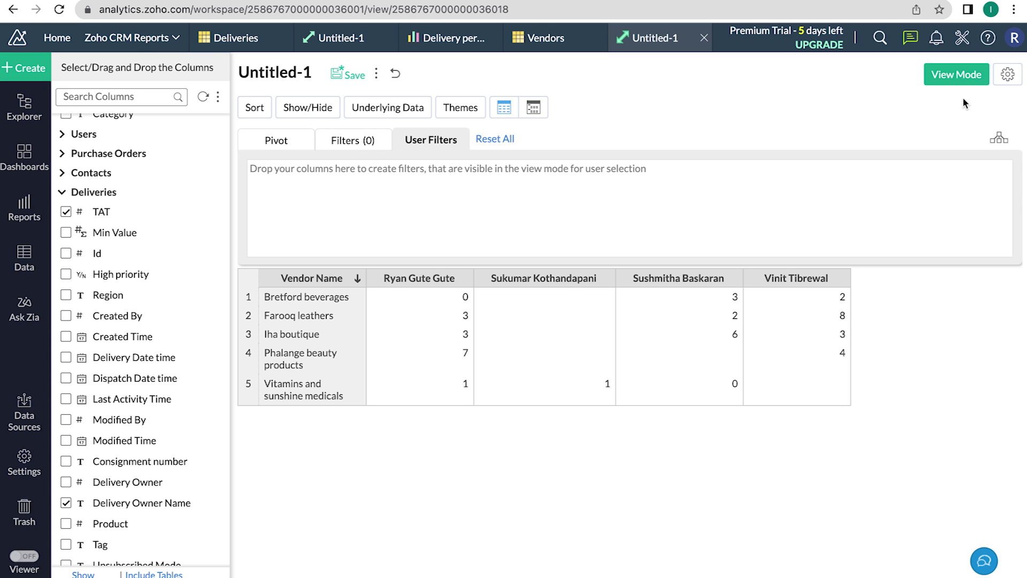
click(1009, 78)
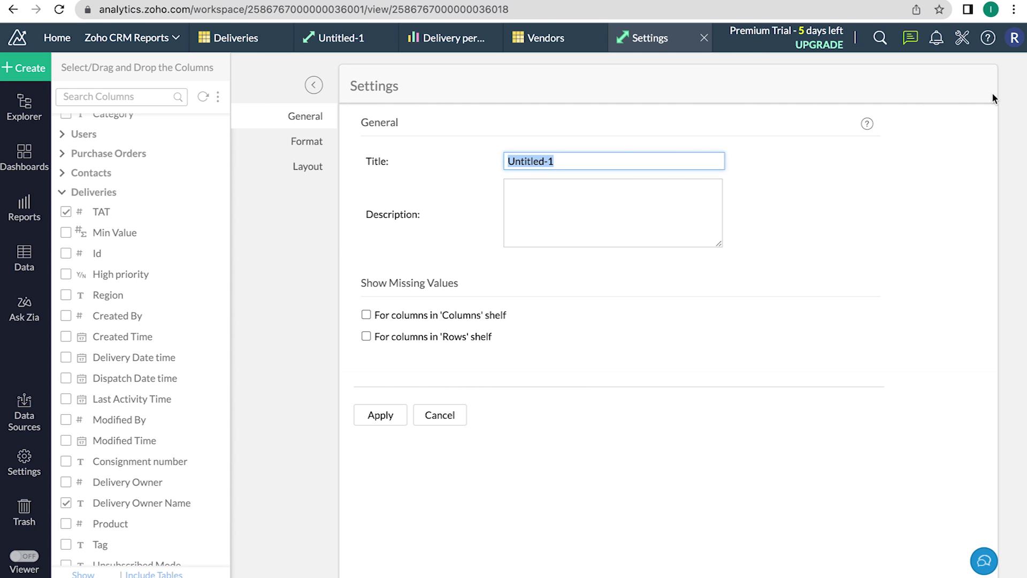
click(315, 170)
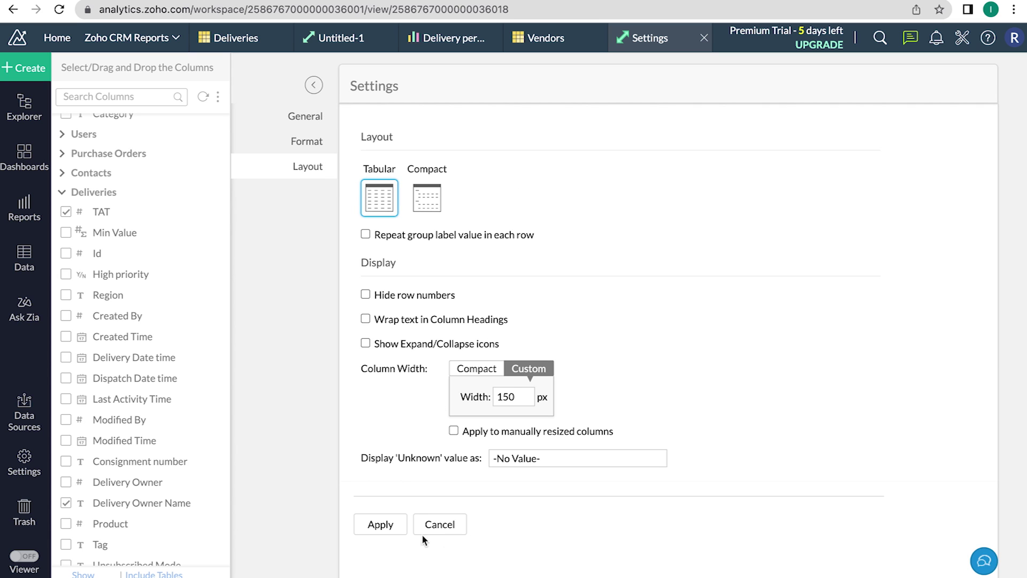
click(437, 530)
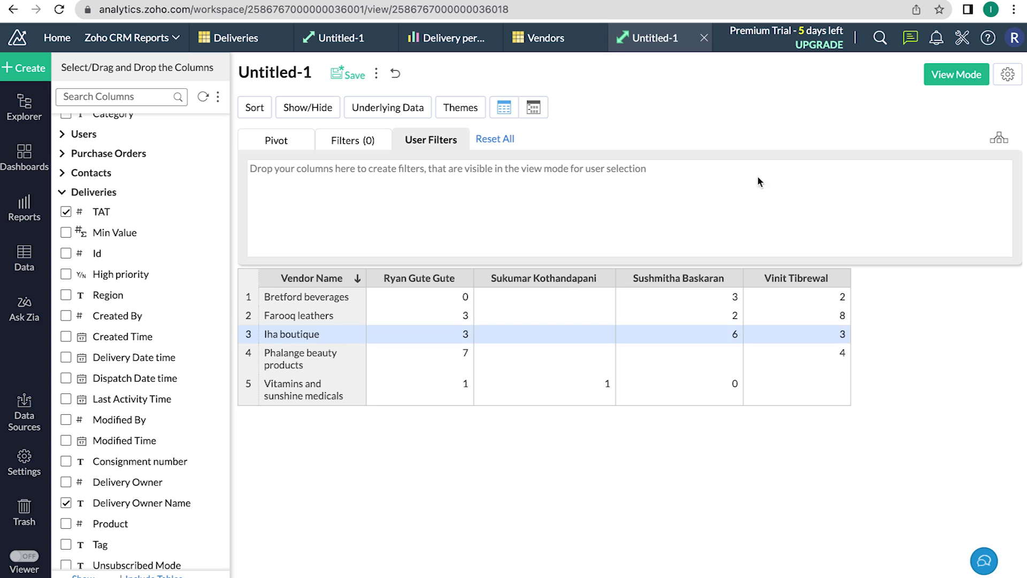
click(947, 75)
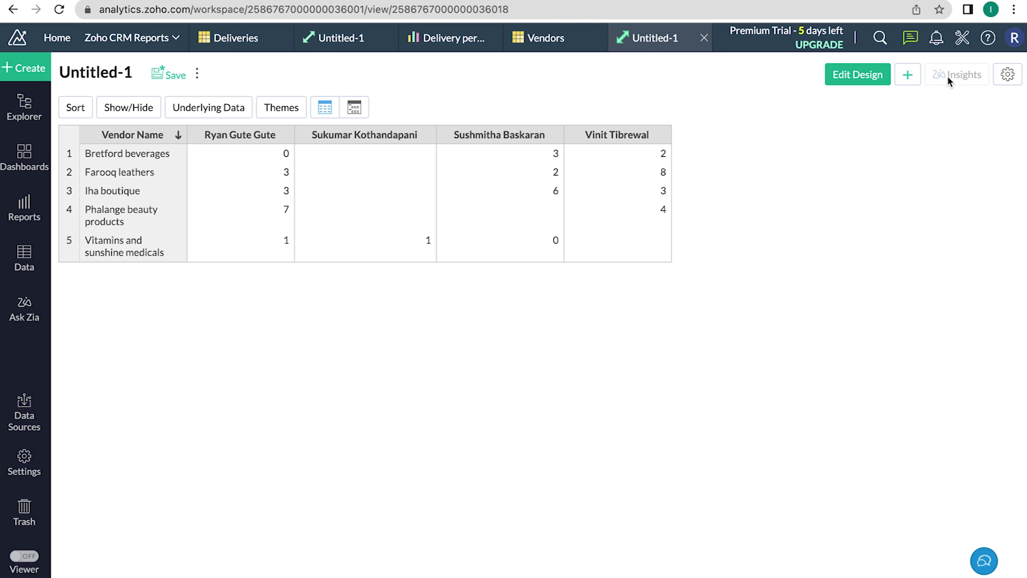
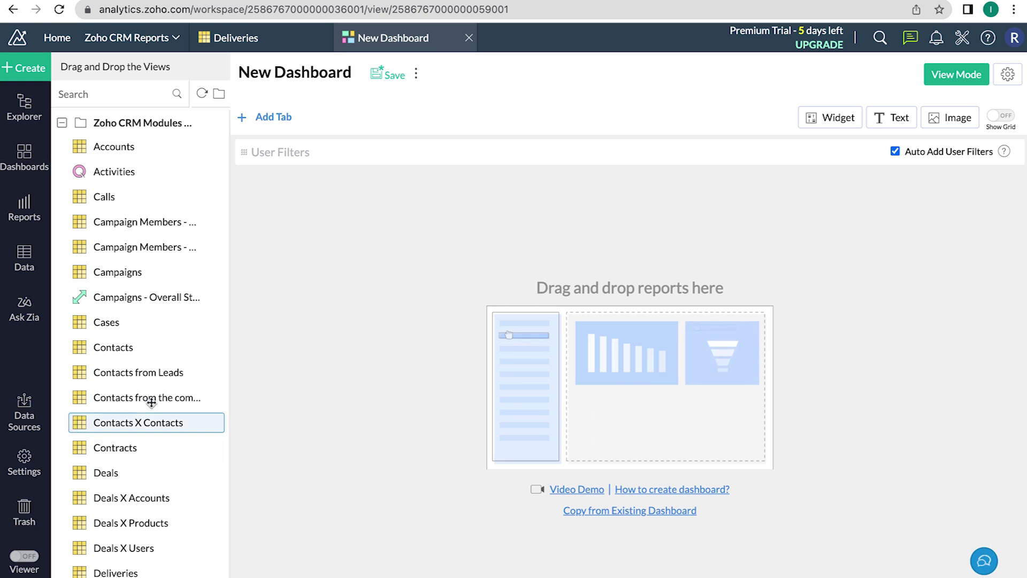
Step: Add the Campaign Overall Statistics report from the list of views to the new dashboard
scroll(117, 321, down, 3)
scroll(116, 317, down, 6)
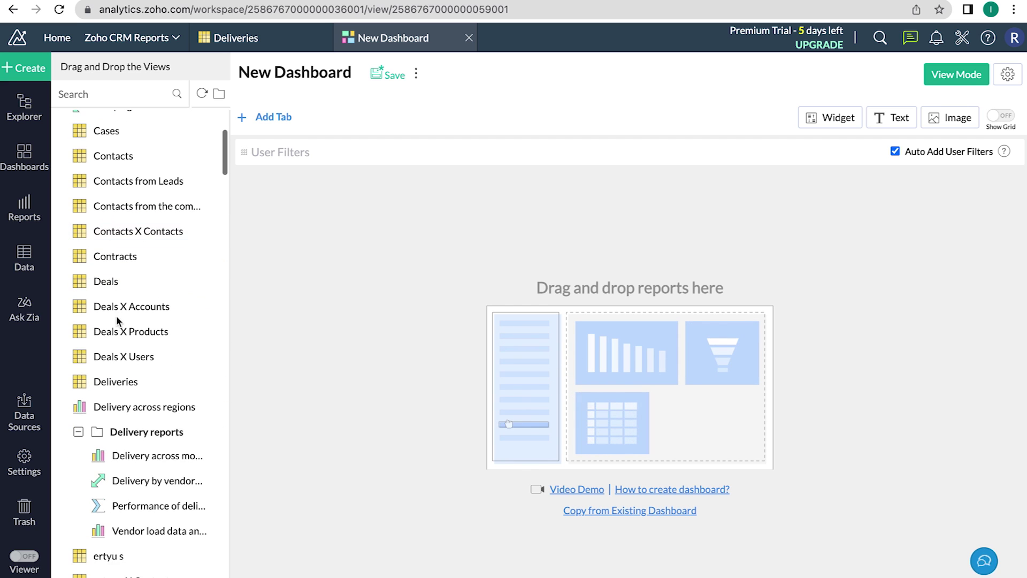
scroll(116, 317, down, 1)
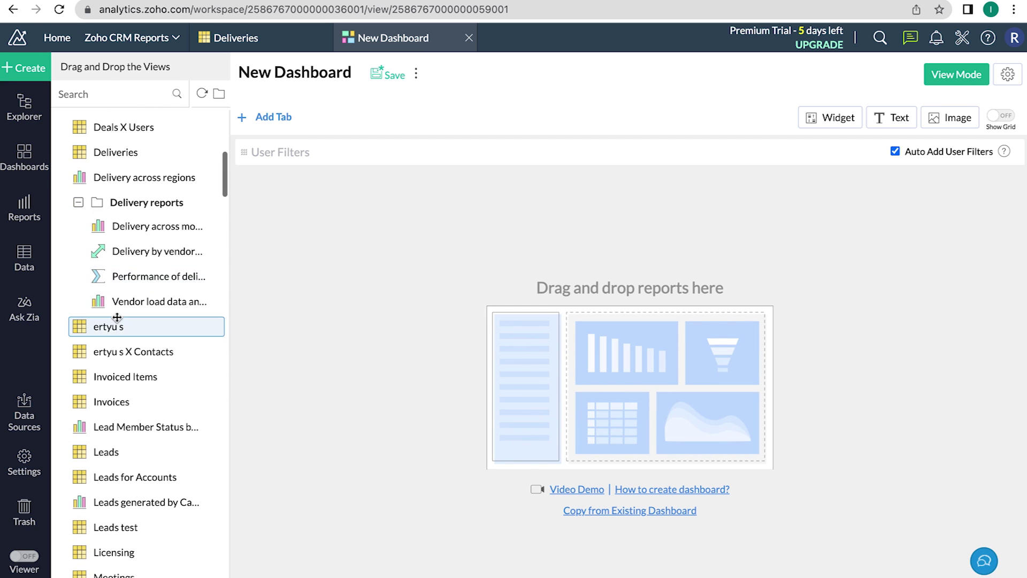
scroll(119, 306, up, 10)
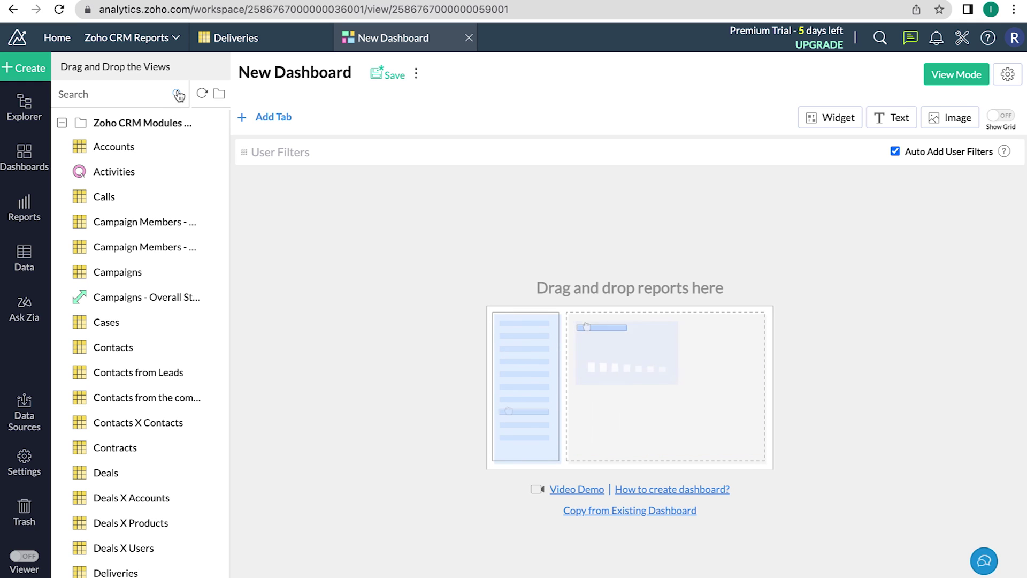
scroll(148, 255, down, 3)
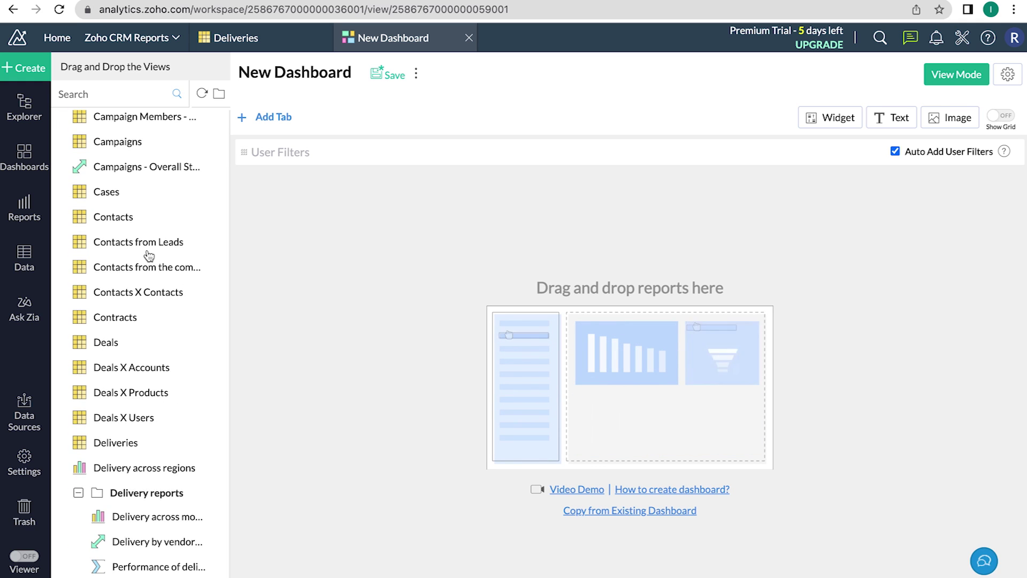
scroll(150, 255, down, 3)
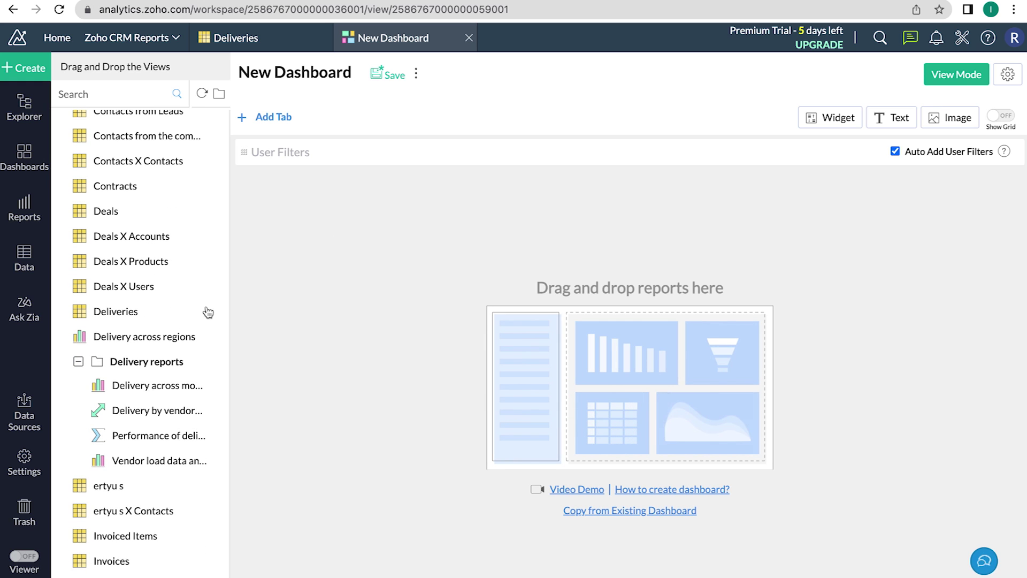
scroll(161, 271, up, 7)
double_click(160, 326)
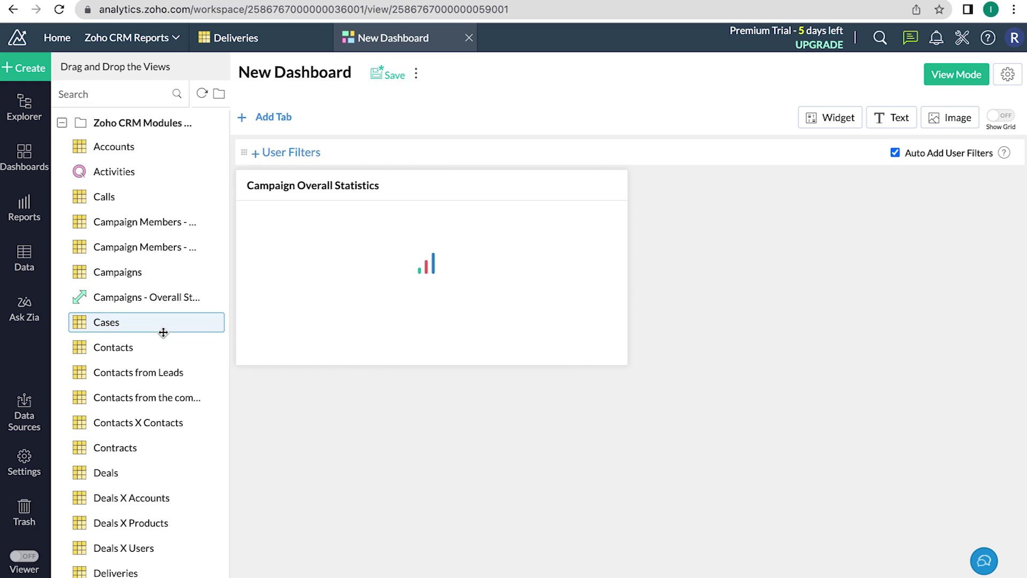
Step: Place the Delivery across regions chart on the dashboard beside the Campaign Overall Statistics report
scroll(163, 328, down, 2)
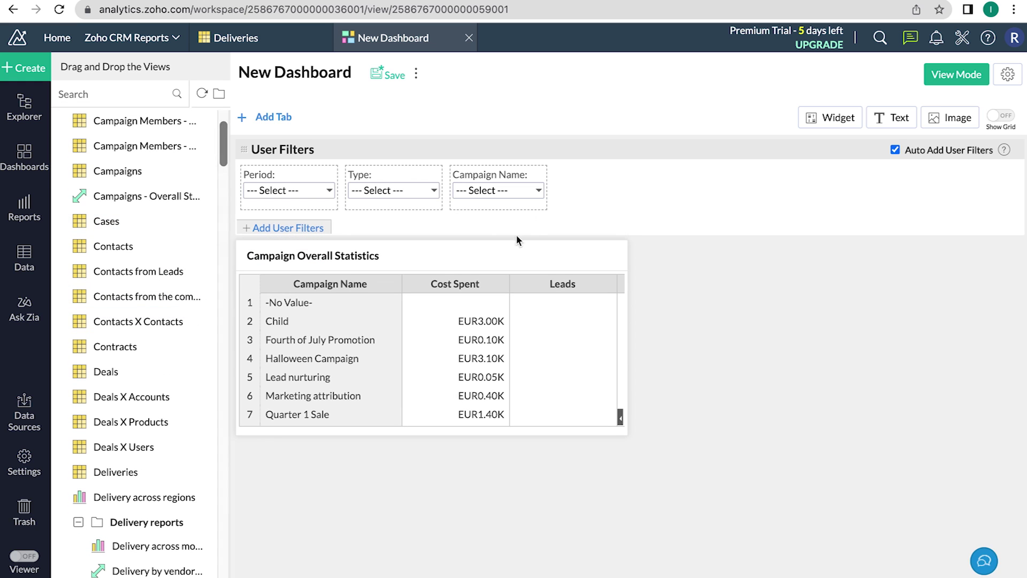
scroll(201, 357, down, 3)
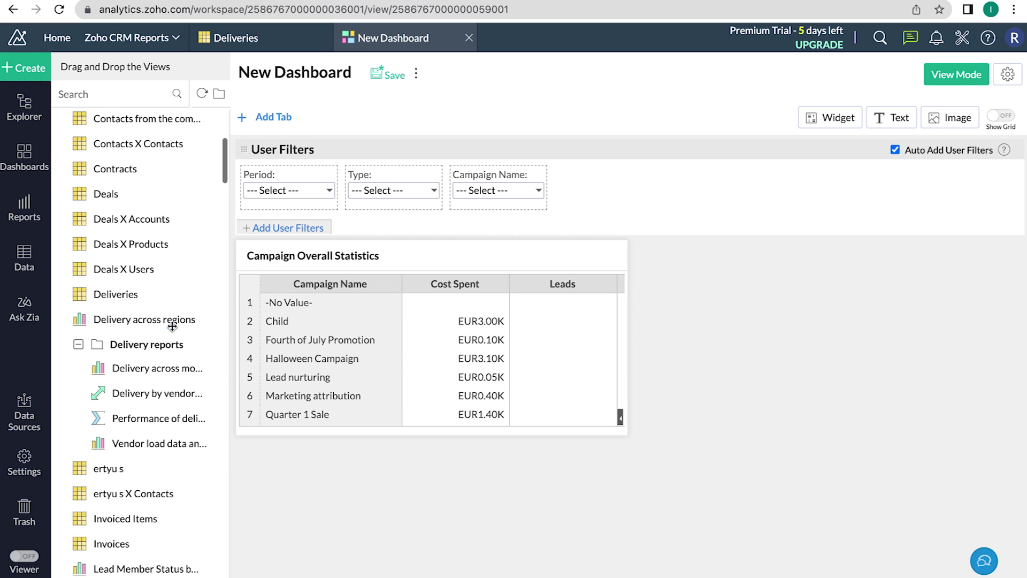
drag(172, 321, 807, 269)
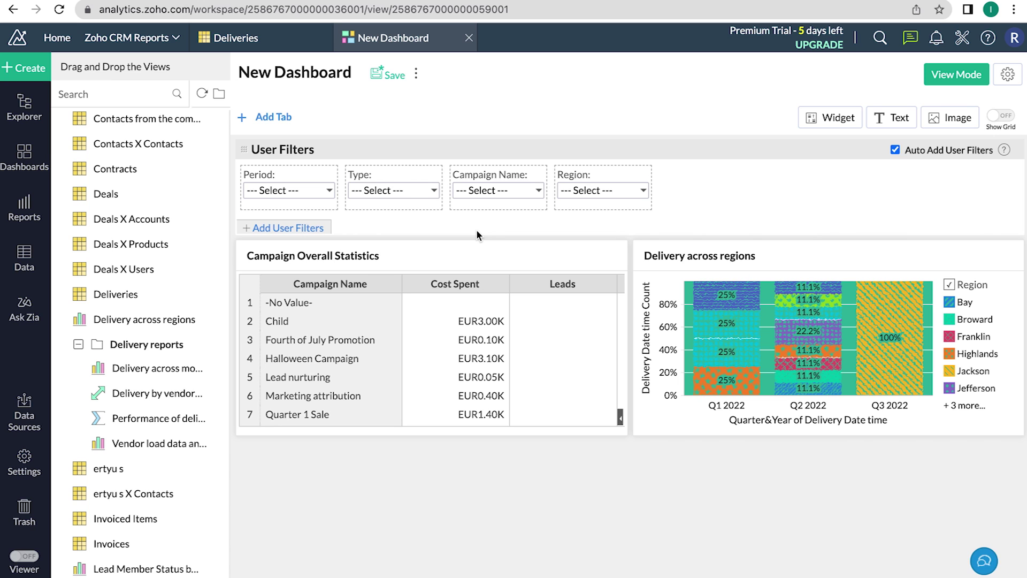
Step: Add two dashboard tabs named "Sales report" and "Vendors reports"
click(283, 122)
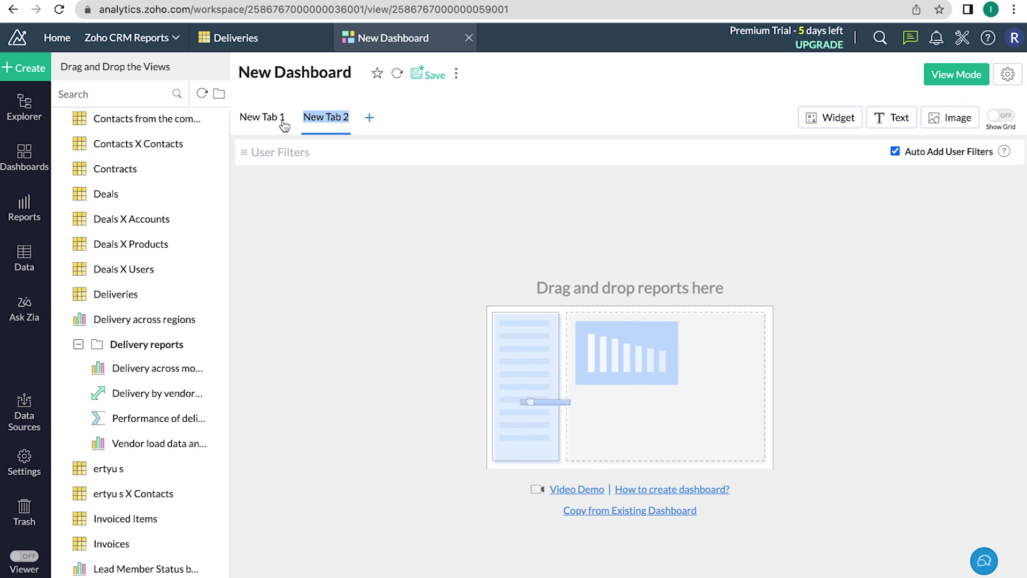
text(Sale)
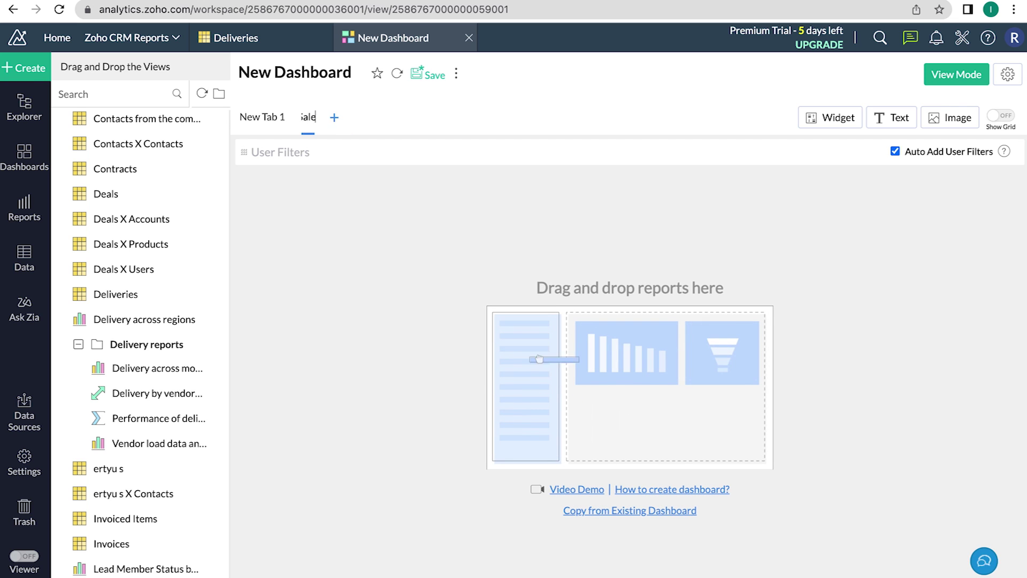
text(s report)
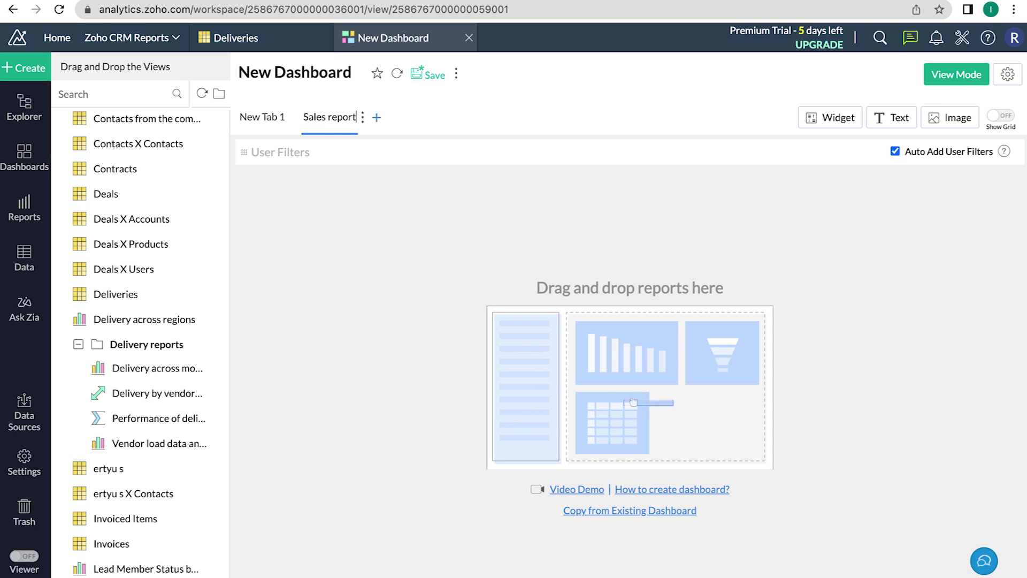
click(378, 119)
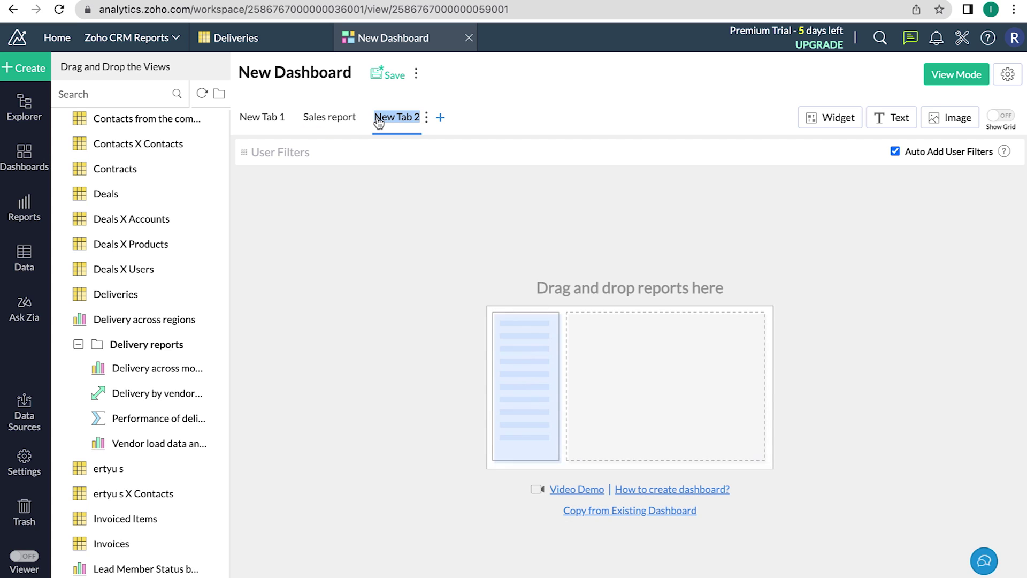
text(Vendor)
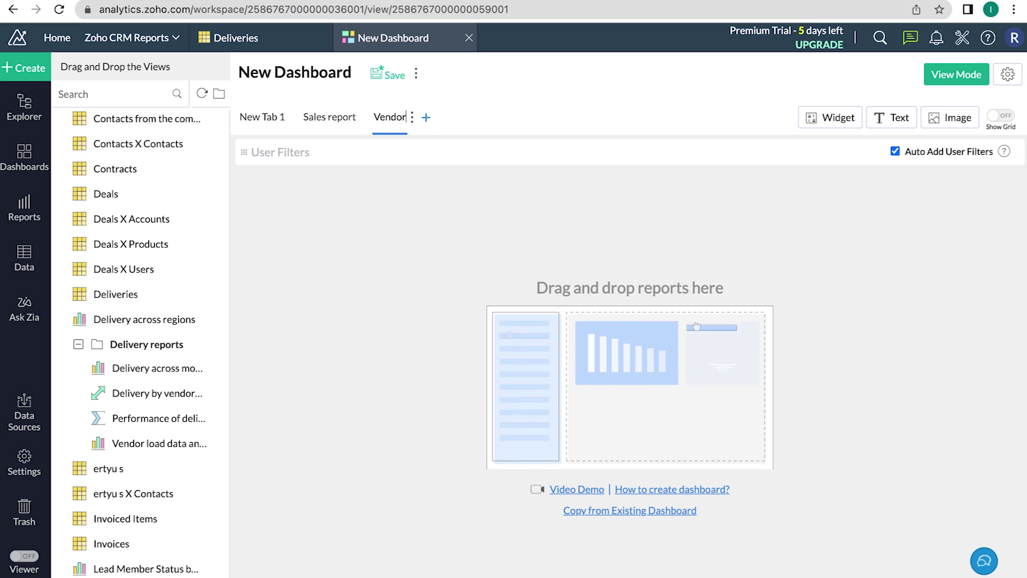
text(s reports)
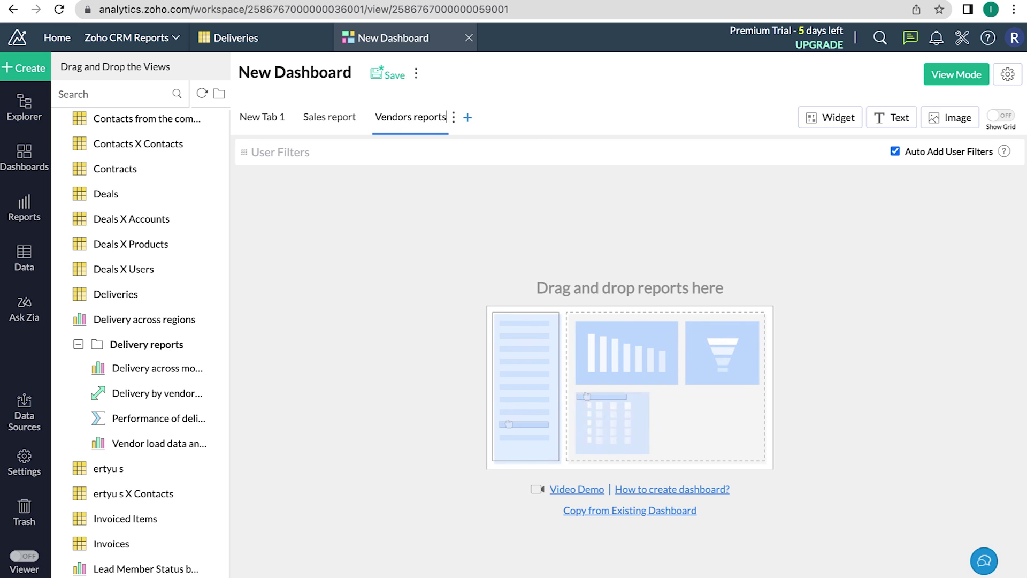
Step: Return to New Tab 1 and review the table columns available as additional user filters
click(272, 118)
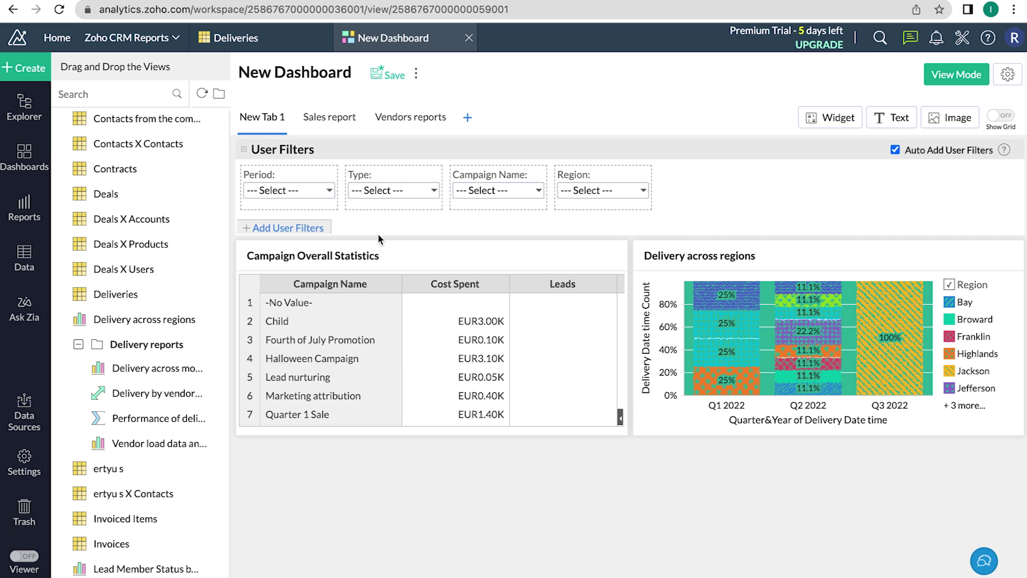
click(307, 229)
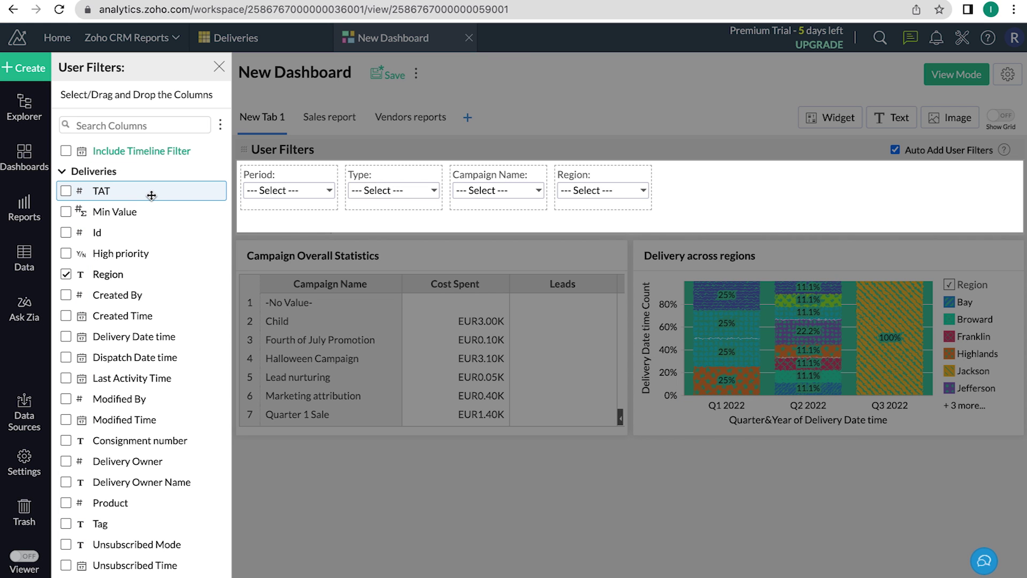
scroll(151, 196, down, 7)
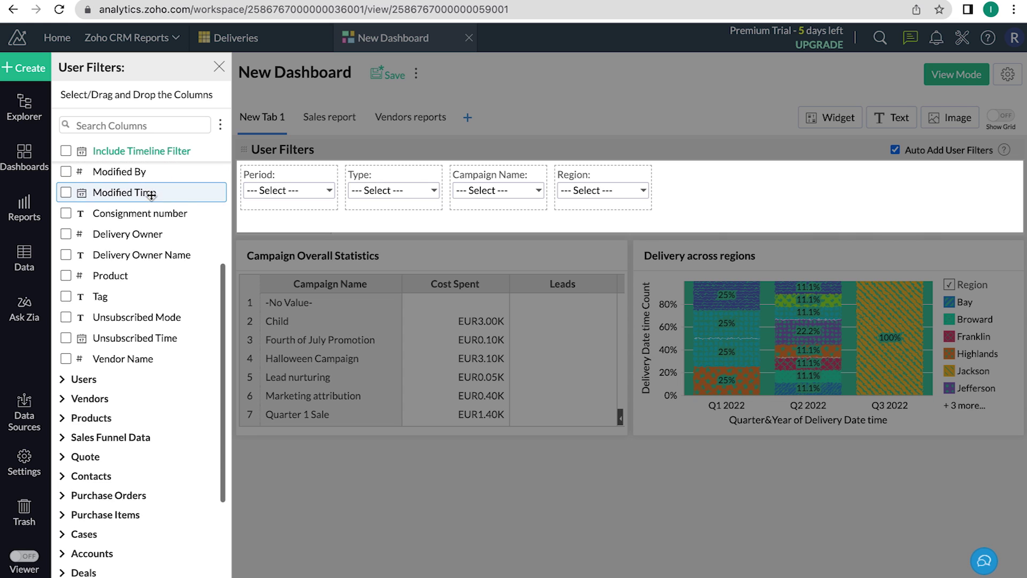
scroll(151, 195, down, 6)
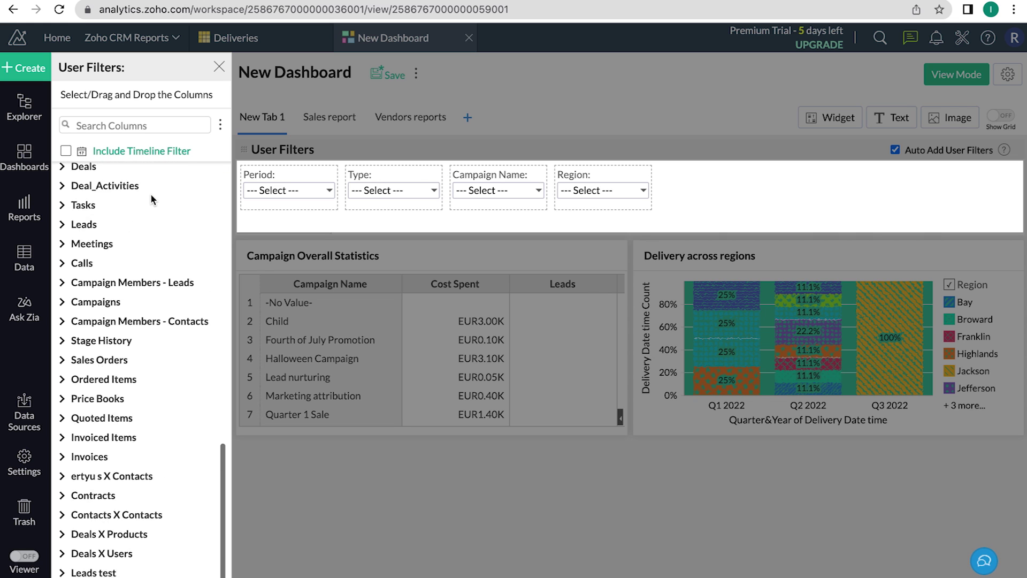
scroll(150, 193, up, 13)
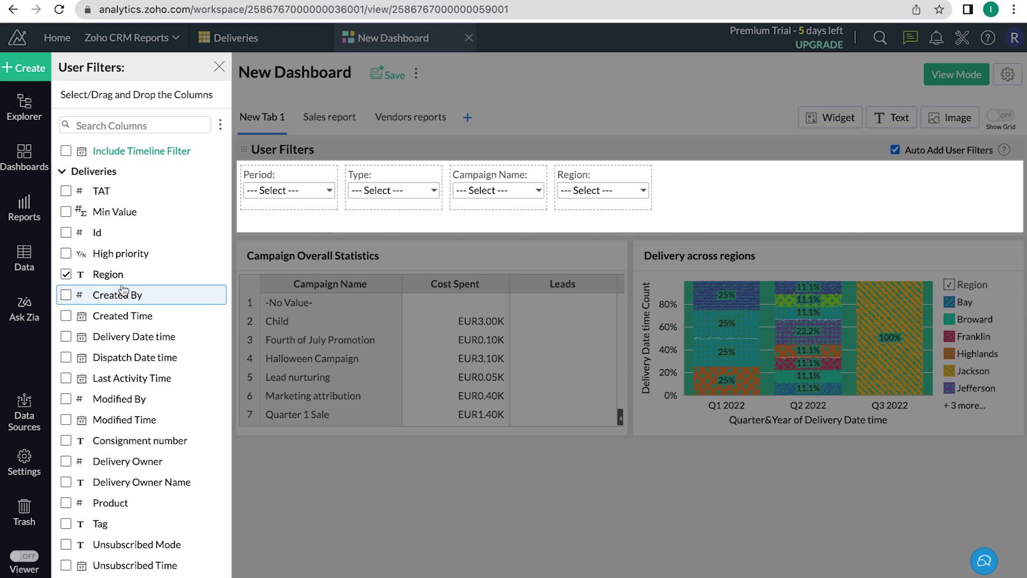
click(669, 150)
Step: Inspect the Region user filter's component settings, including the List Selected Values option, and leave without applying changes
mouse_move(592, 175)
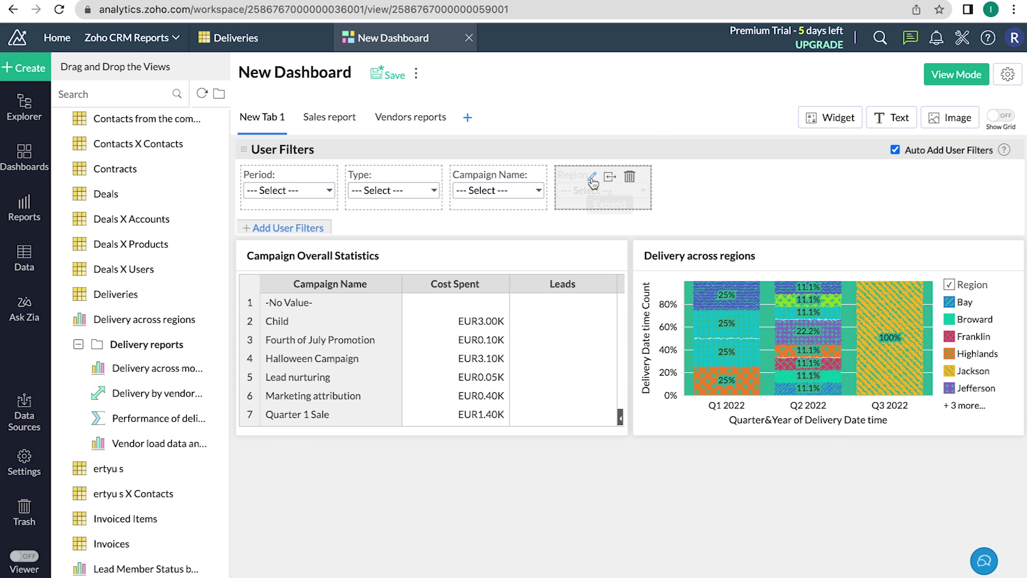
click(592, 178)
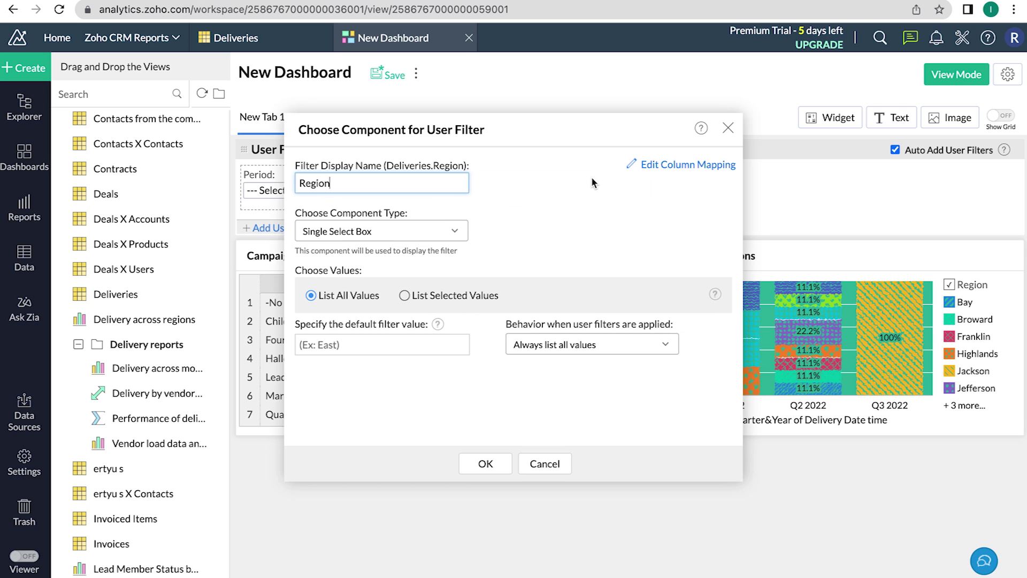
click(408, 295)
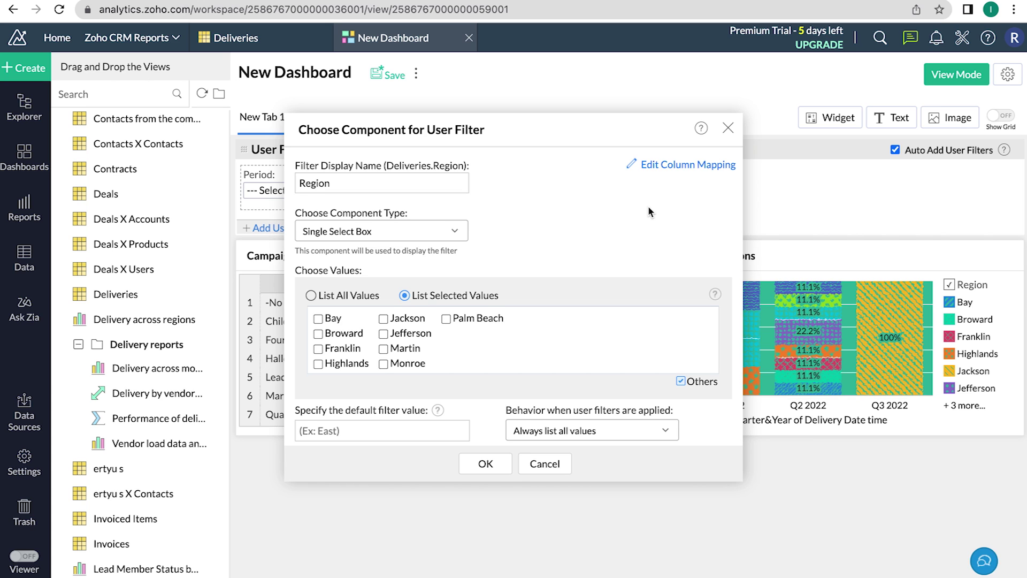
click(727, 132)
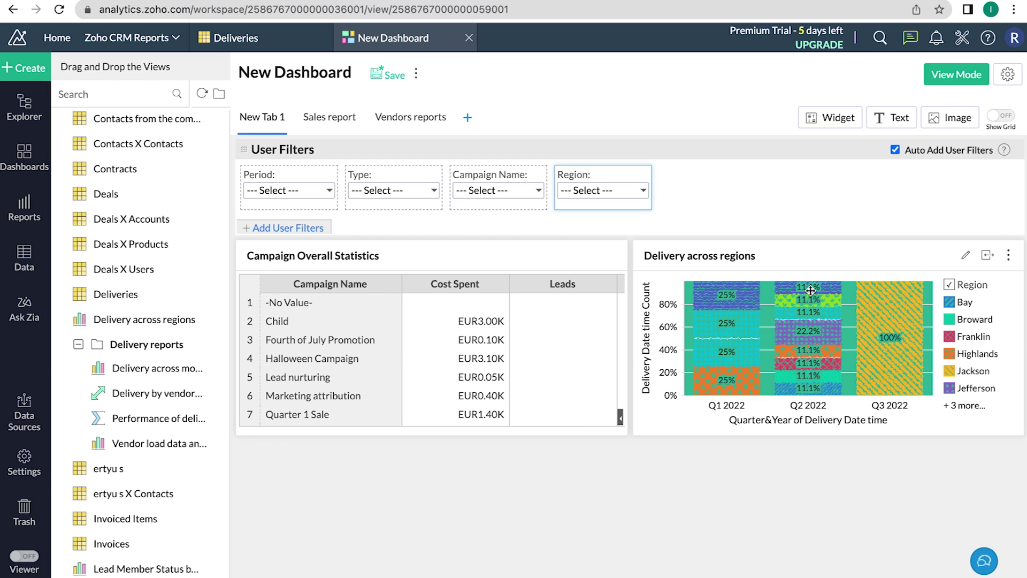
Step: Show the dashboard grid and stretch the Campaign Overall Statistics report downward to fit more rows
click(1005, 118)
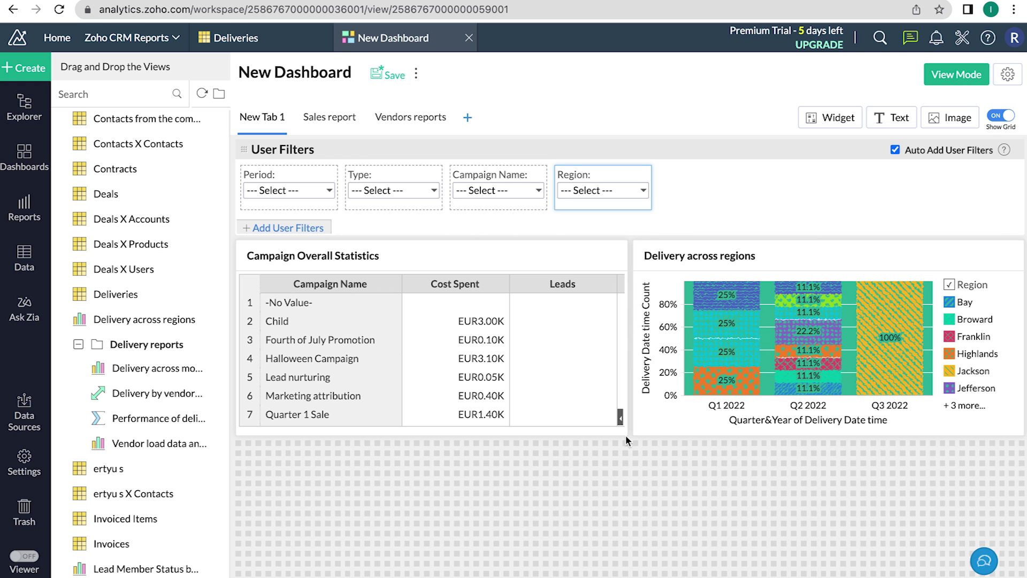
drag(624, 427, 627, 573)
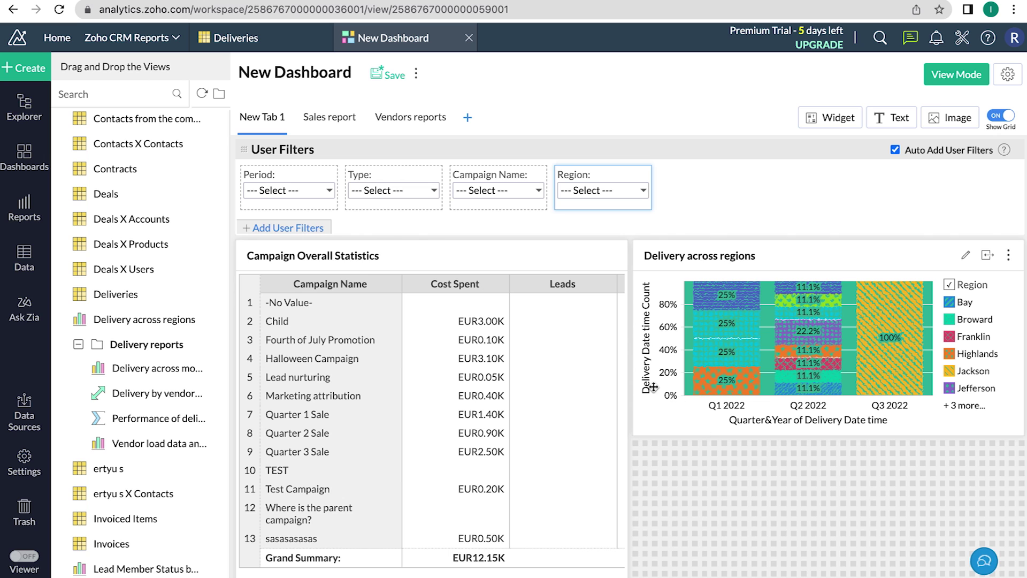
Step: Copy the dimensions of the Delivery across regions chart, paste them onto the Campaign Overall Statistics report, and clear the selection
click(670, 413)
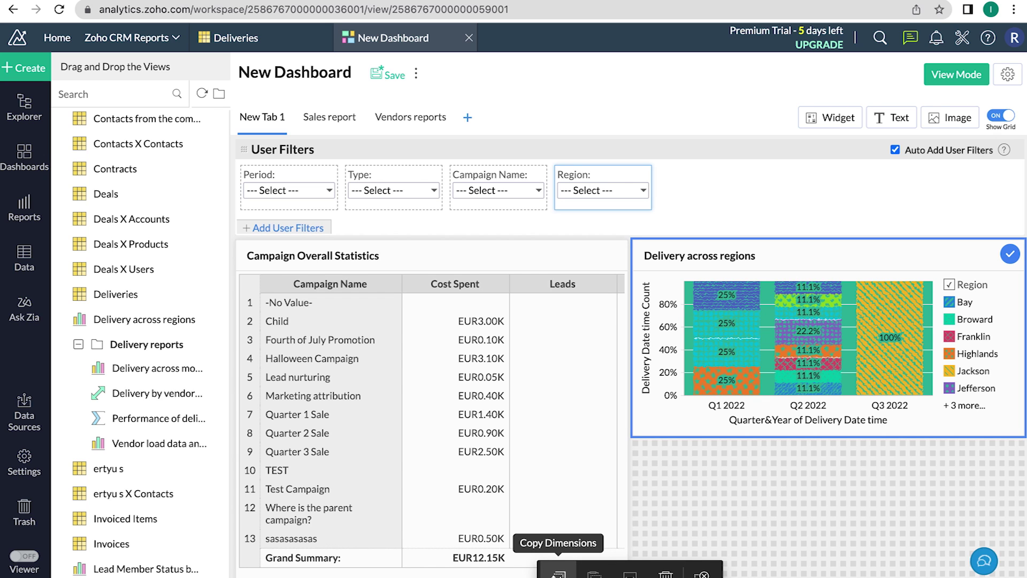
click(558, 572)
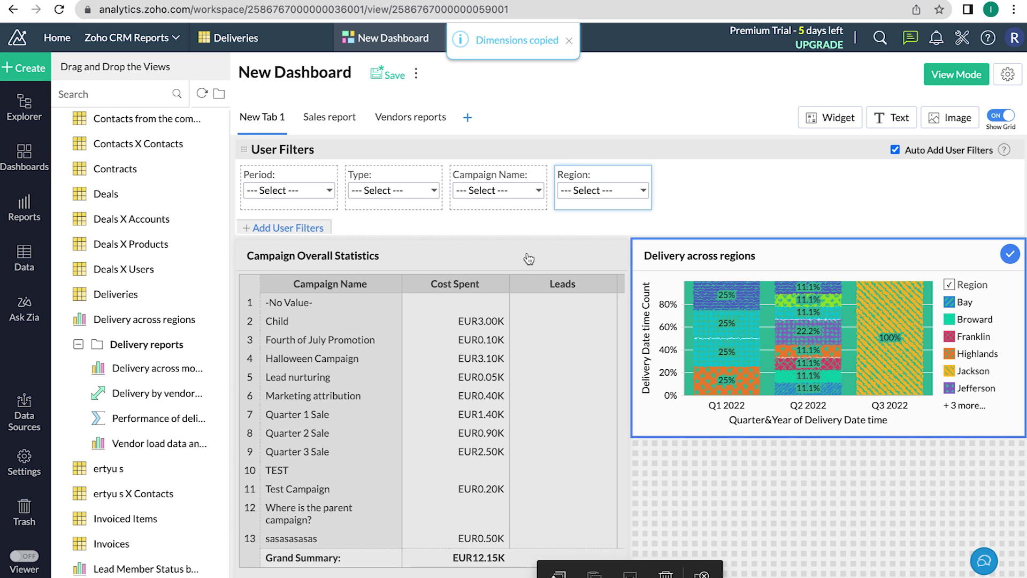
ctrl+click(529, 259)
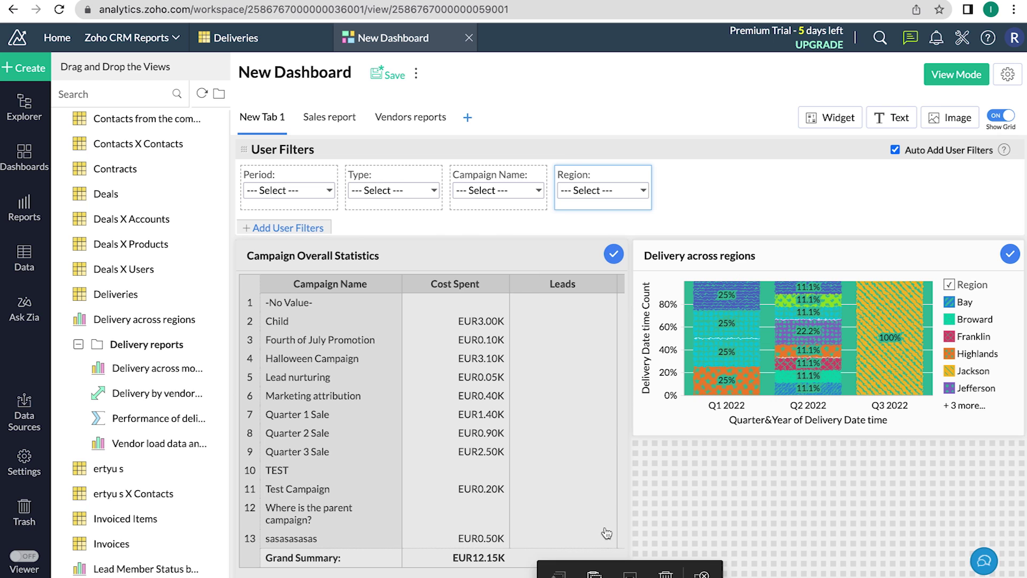
click(594, 573)
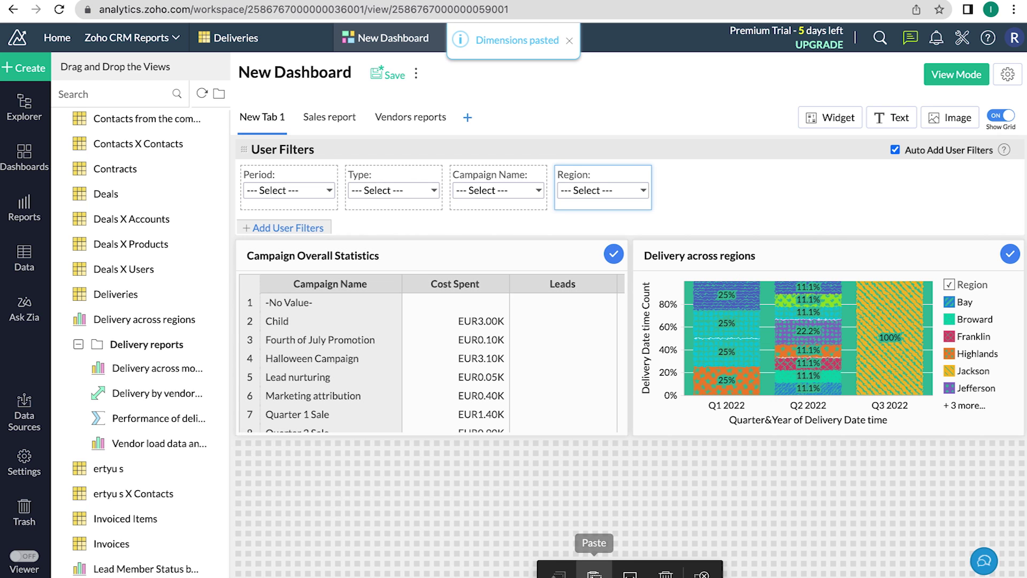
click(686, 478)
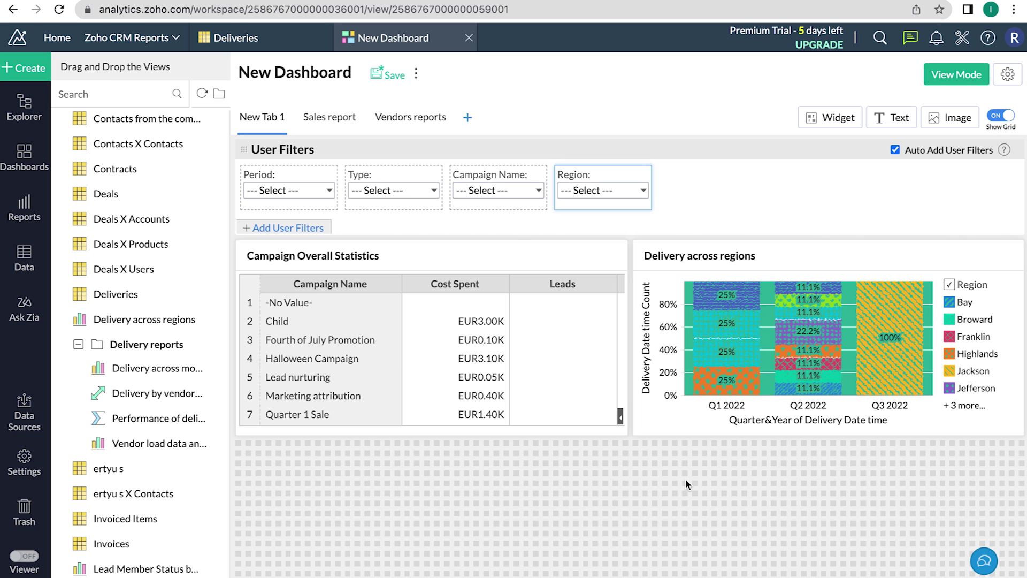
Step: Try to show the dashboard in view mode, and remove the empty Sales report and Vendors reports tabs
click(958, 78)
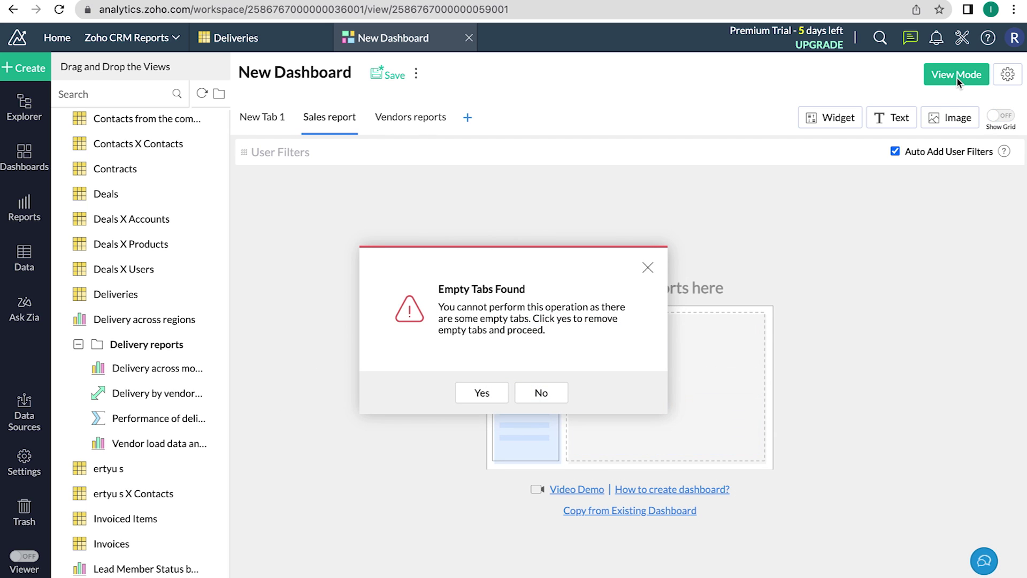
click(649, 267)
click(363, 116)
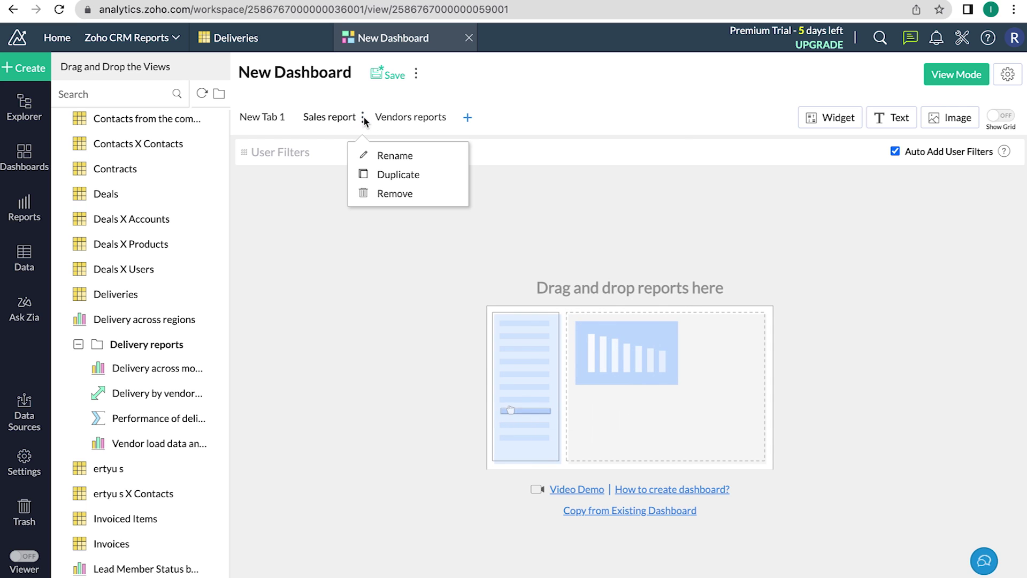
click(411, 193)
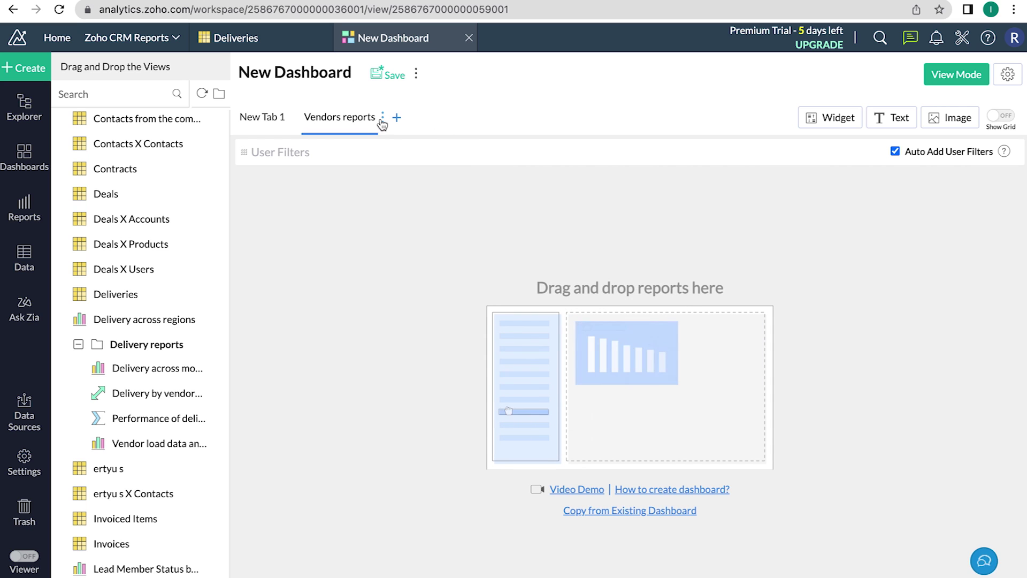
click(383, 117)
click(413, 194)
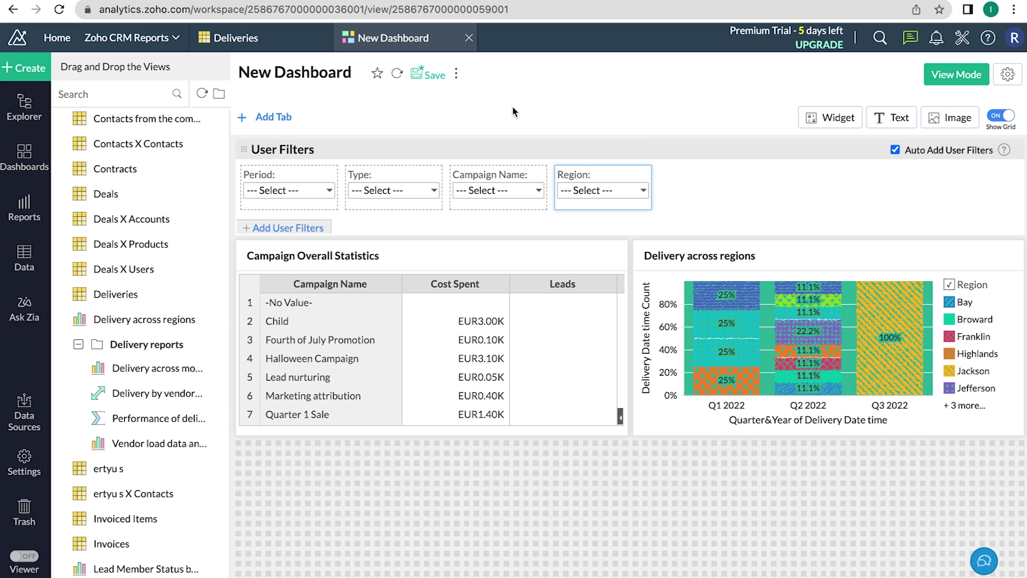
Step: Show the dashboard in view mode and set its layout to Top Border Multicolor Theme
click(955, 80)
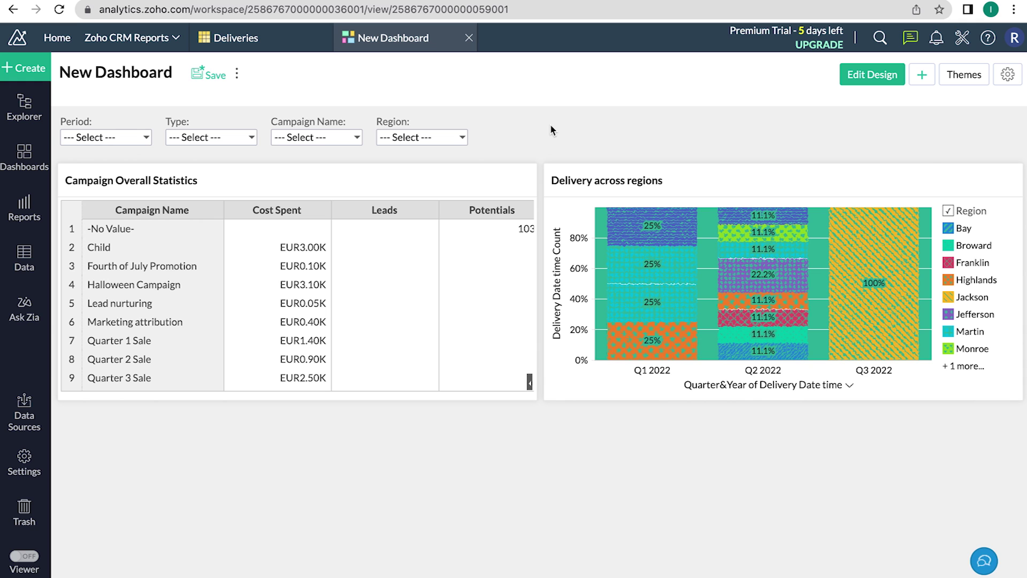
click(960, 85)
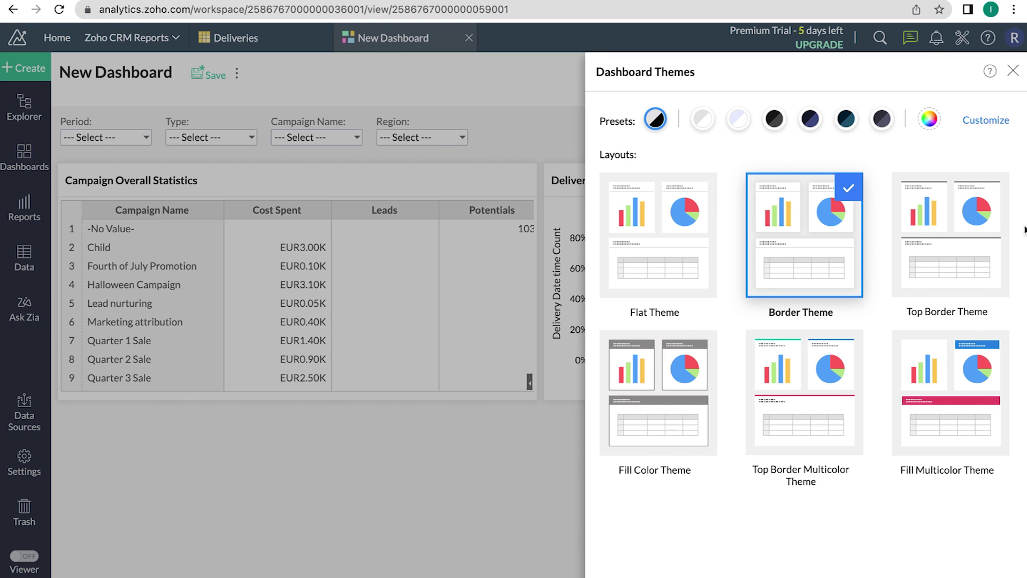
click(956, 251)
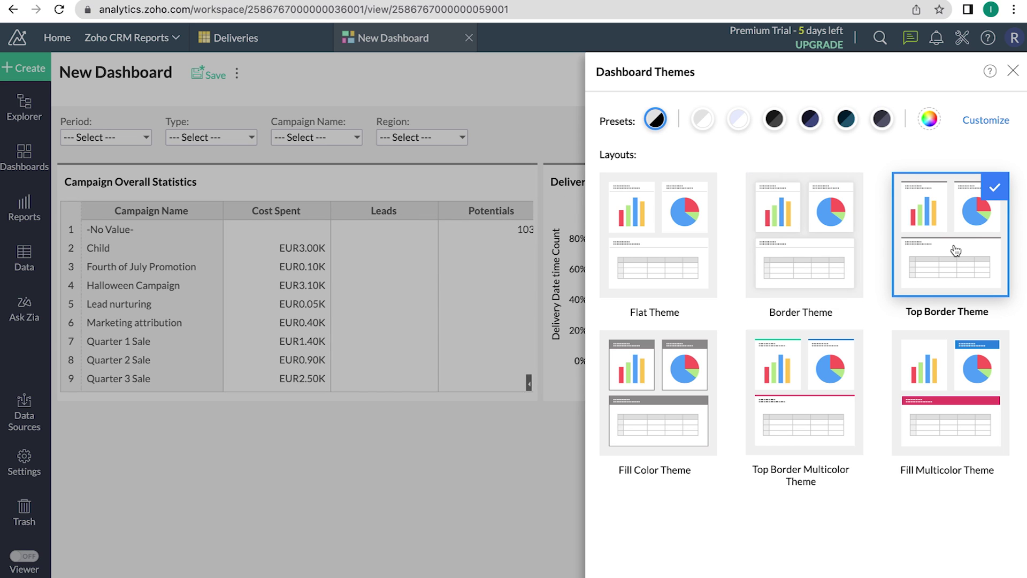
click(792, 424)
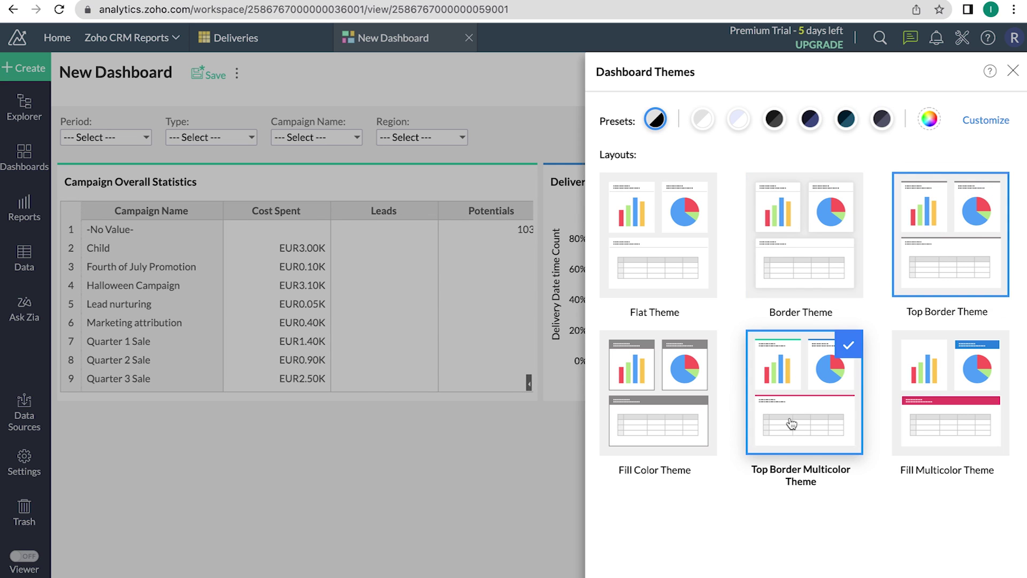
Step: Customize the dashboard theme with a dark gold card background and view the available card top border palettes
click(979, 120)
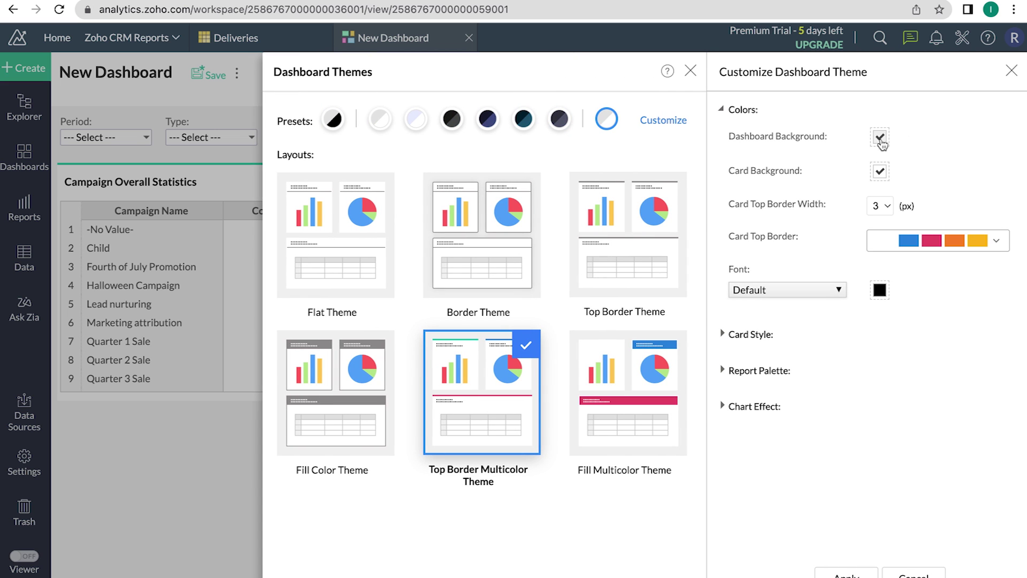
click(882, 172)
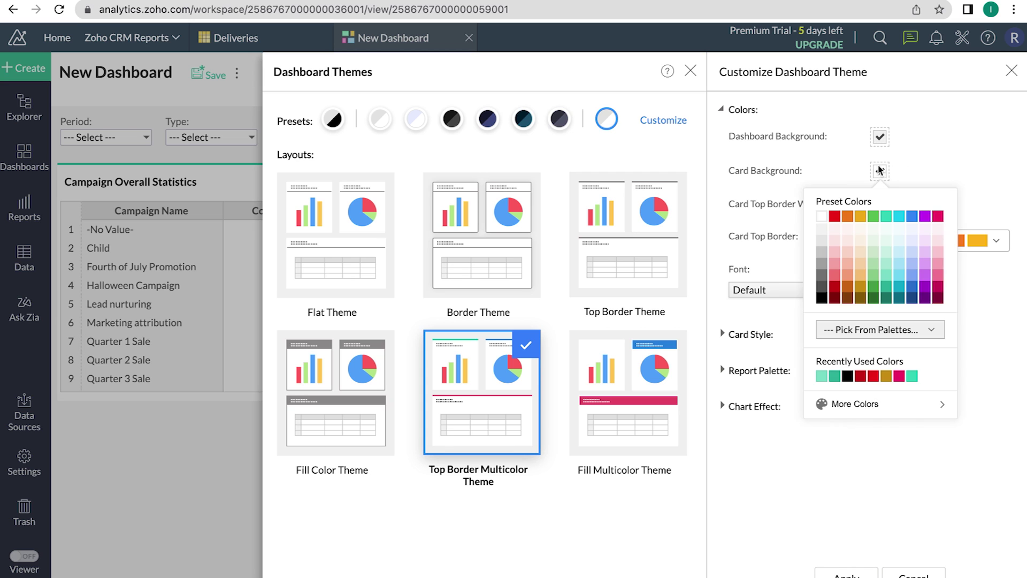
click(859, 291)
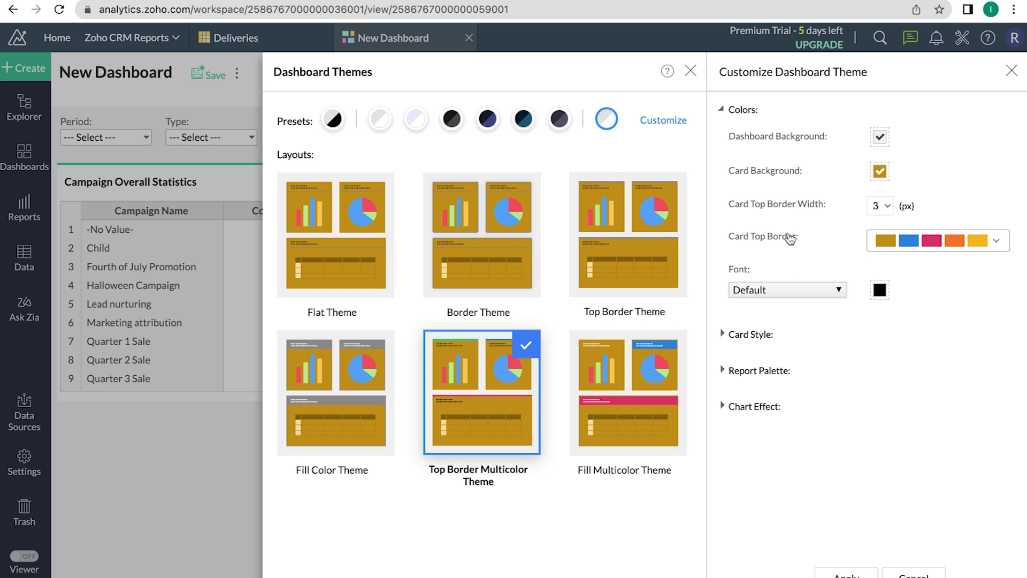
click(939, 243)
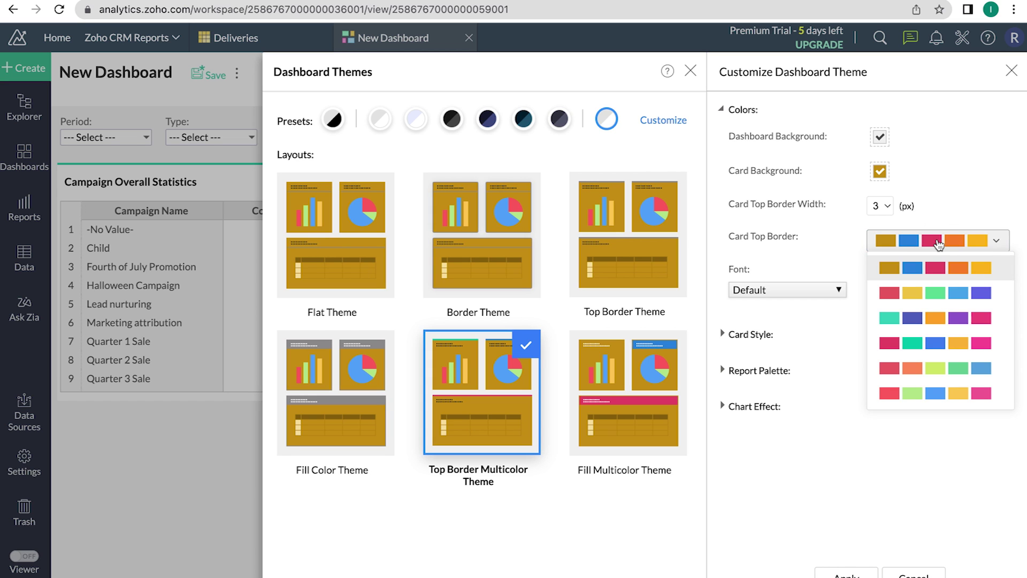
Step: Review the theme's report palette options, set the Chalk chart effect for all charts, and apply the customization
click(771, 374)
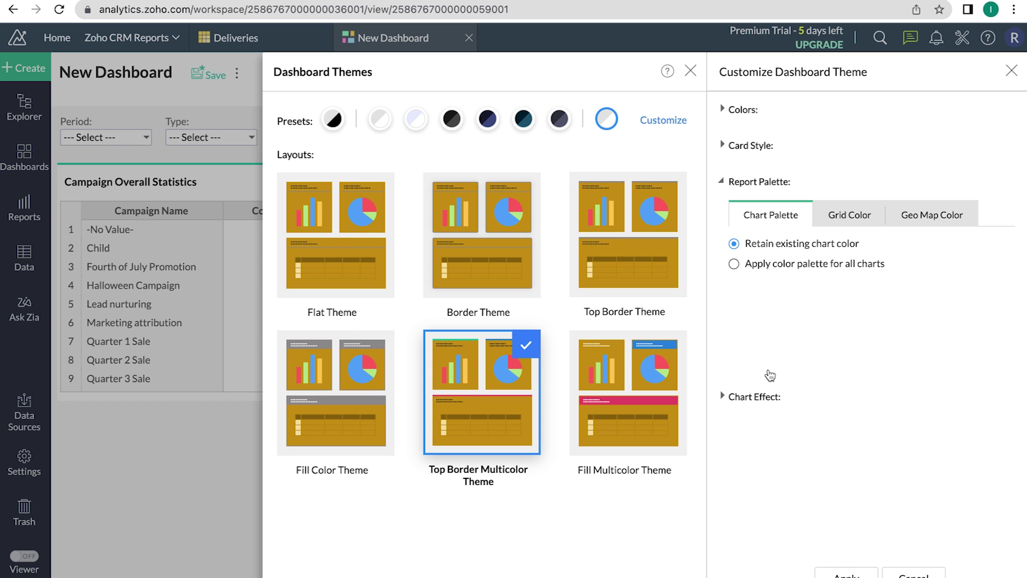
click(855, 222)
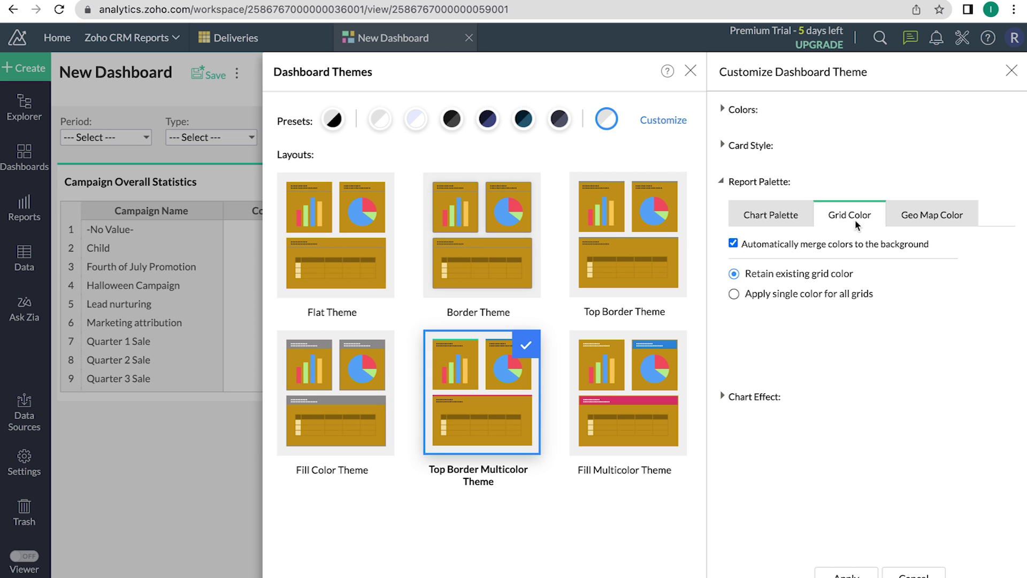
click(927, 226)
click(745, 396)
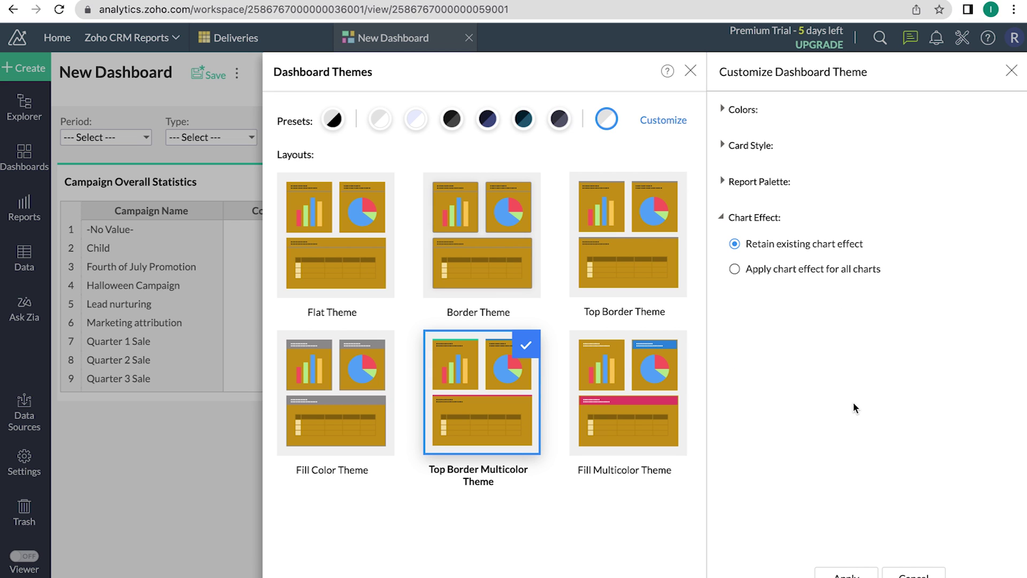
click(817, 273)
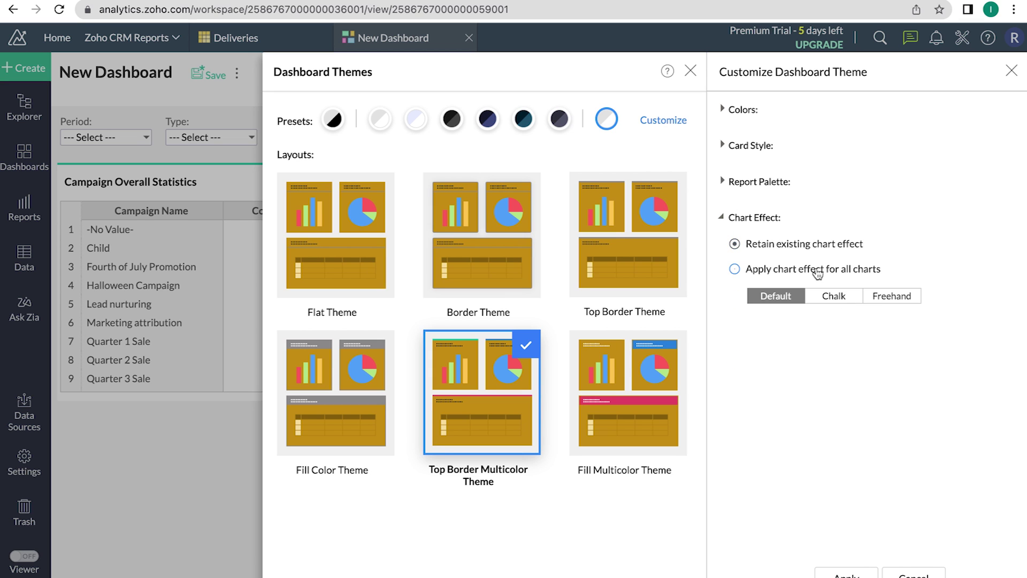
click(838, 302)
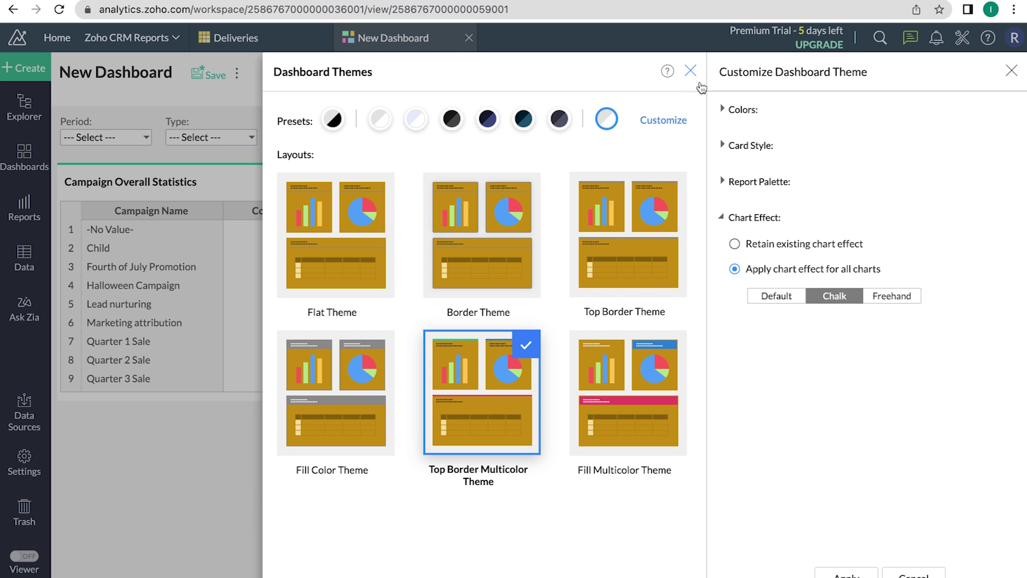
click(846, 575)
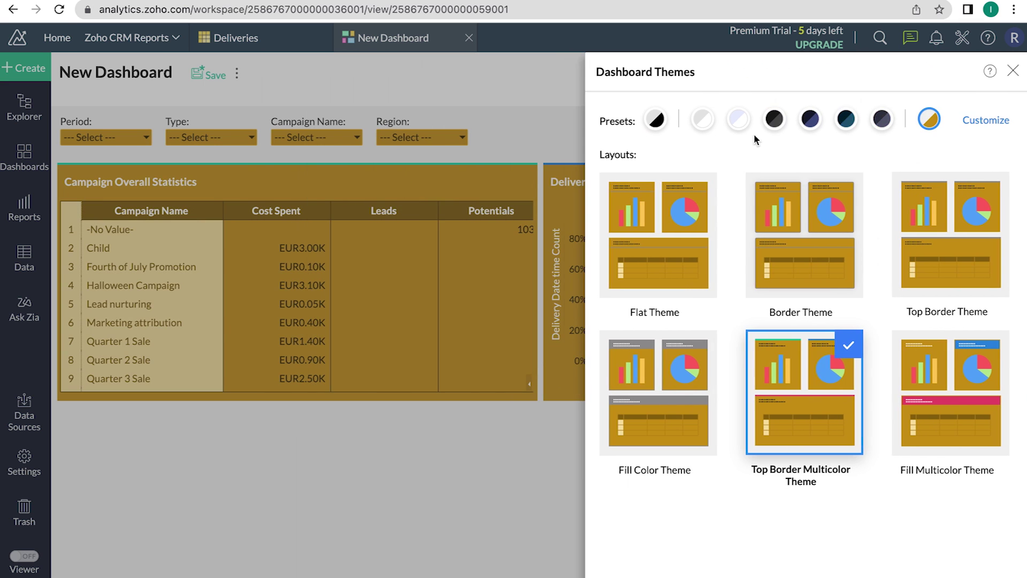
Step: Set the theme's card background to light green, apply it, and return to editing the dashboard design
click(976, 126)
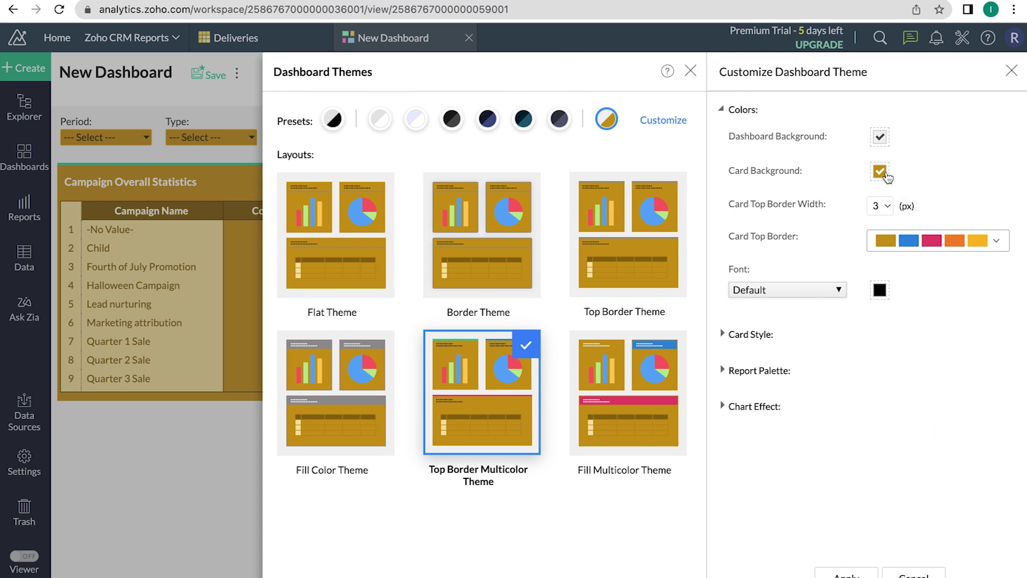
click(882, 172)
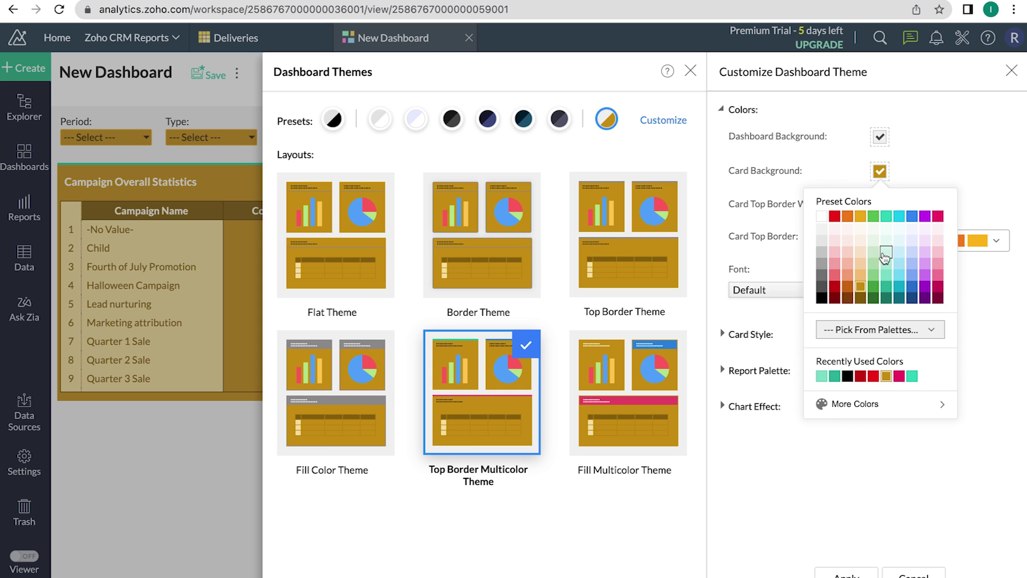
click(878, 256)
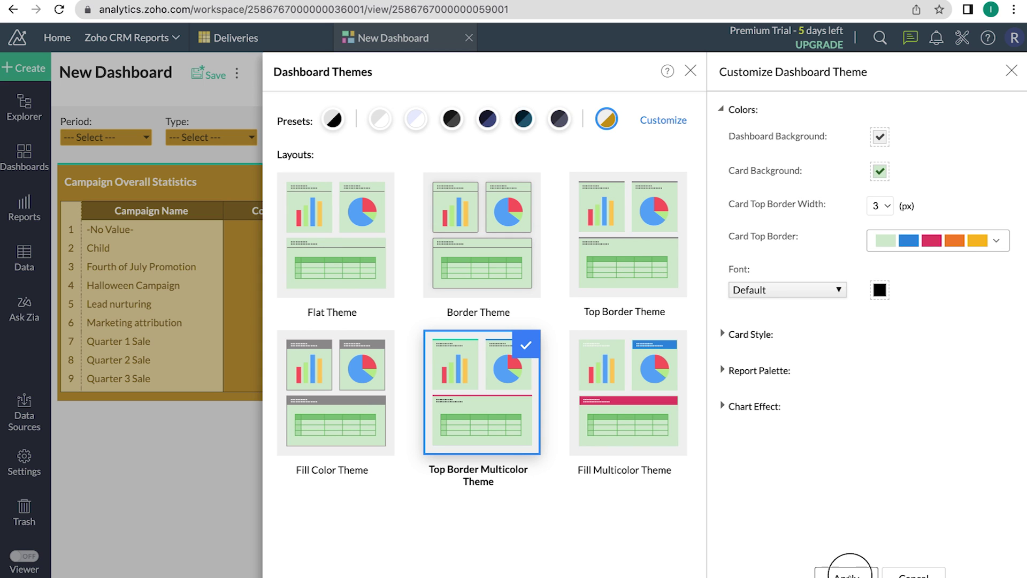
click(848, 569)
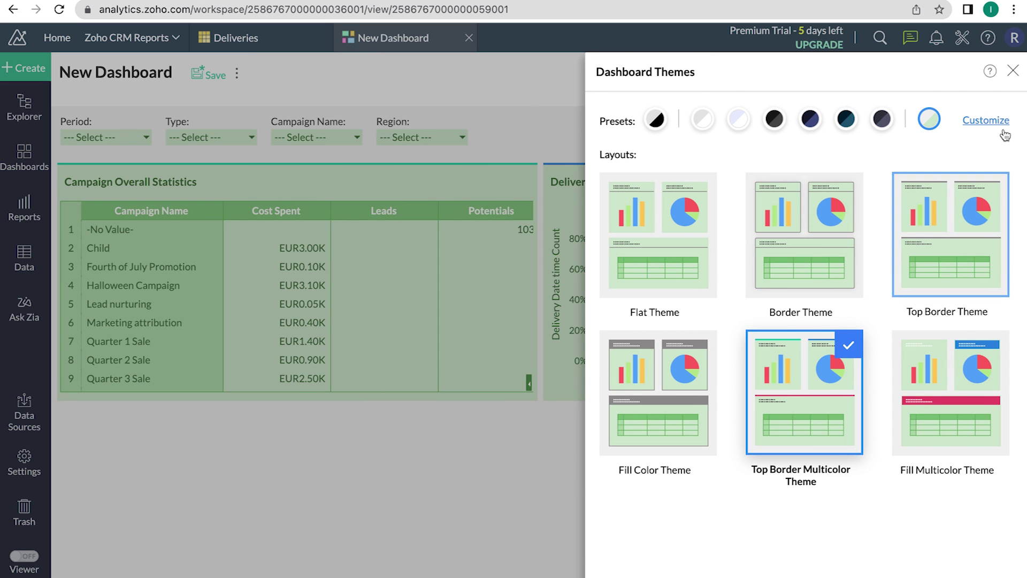
click(1012, 73)
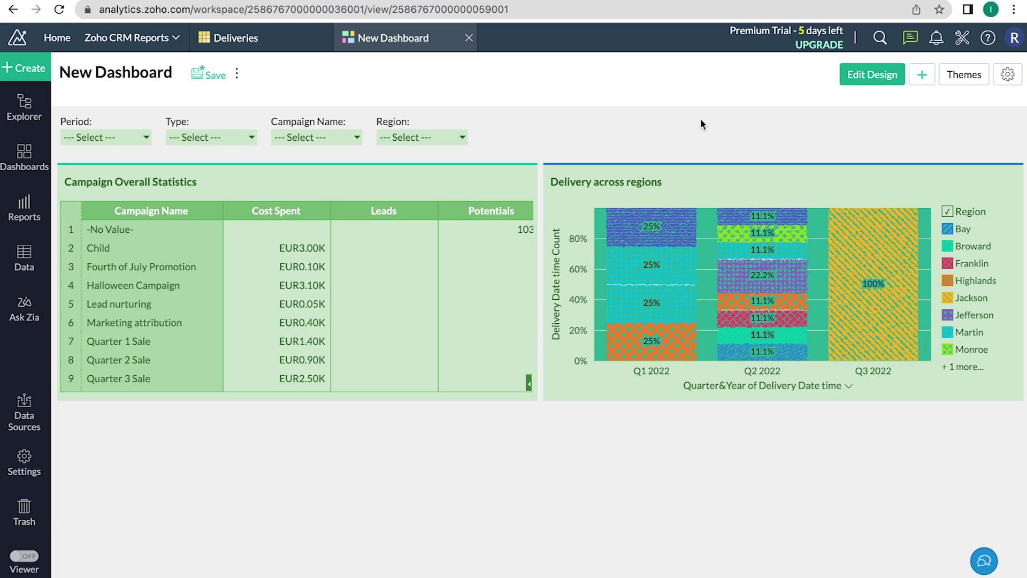
click(871, 74)
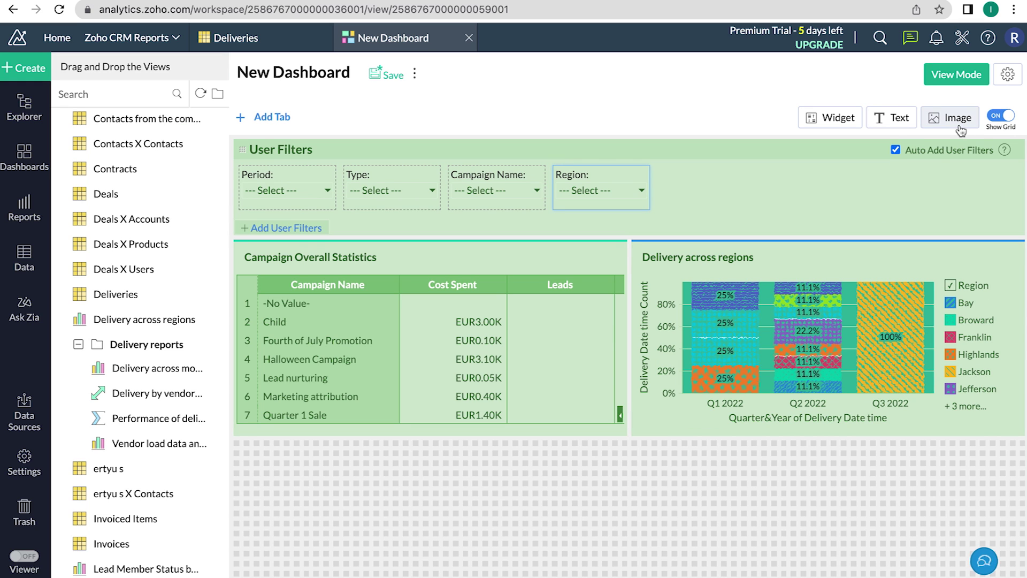
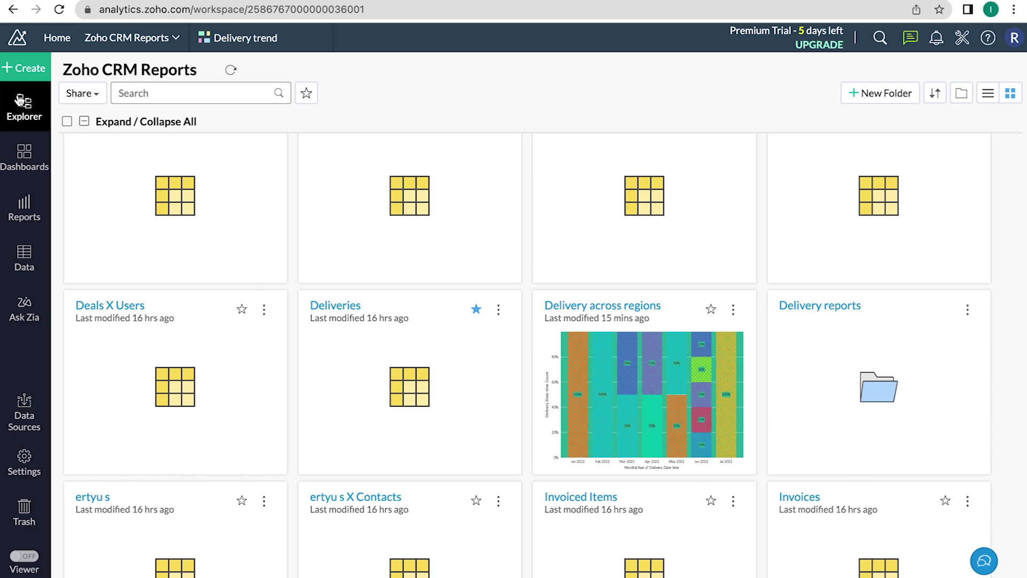
Step: Start a new formula column in the Deliveries table and name it Turn around time
click(335, 305)
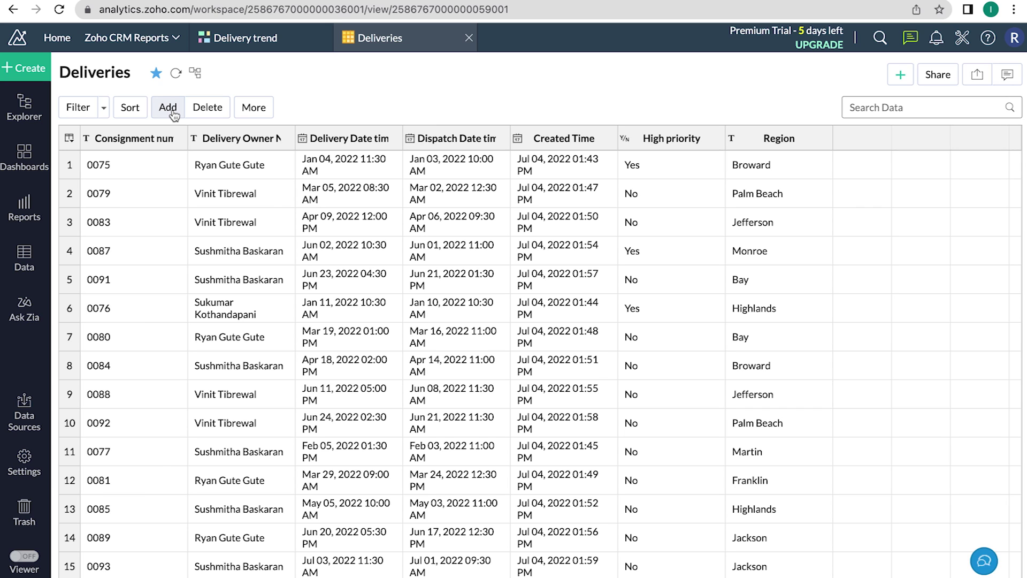
click(170, 110)
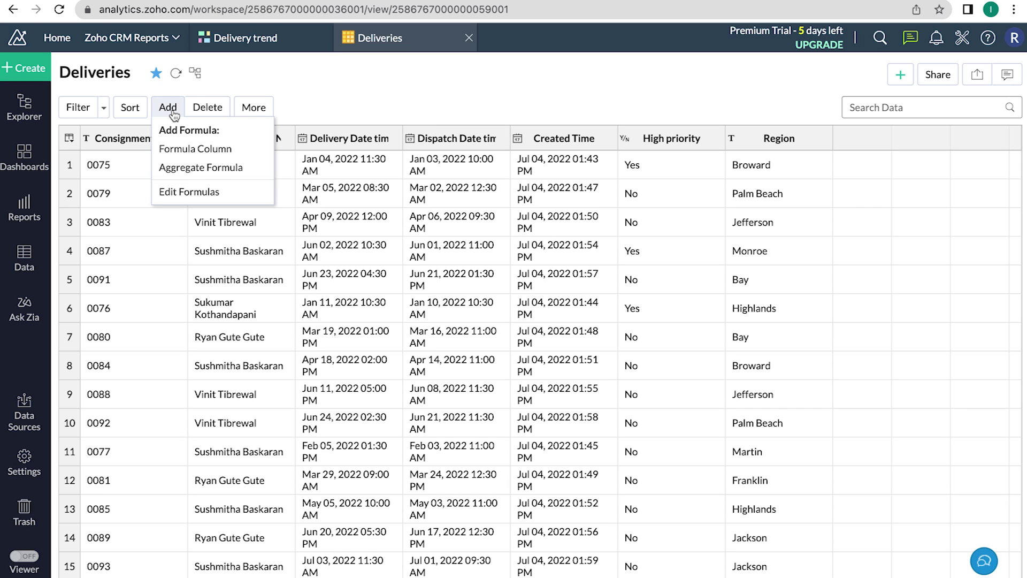
click(181, 150)
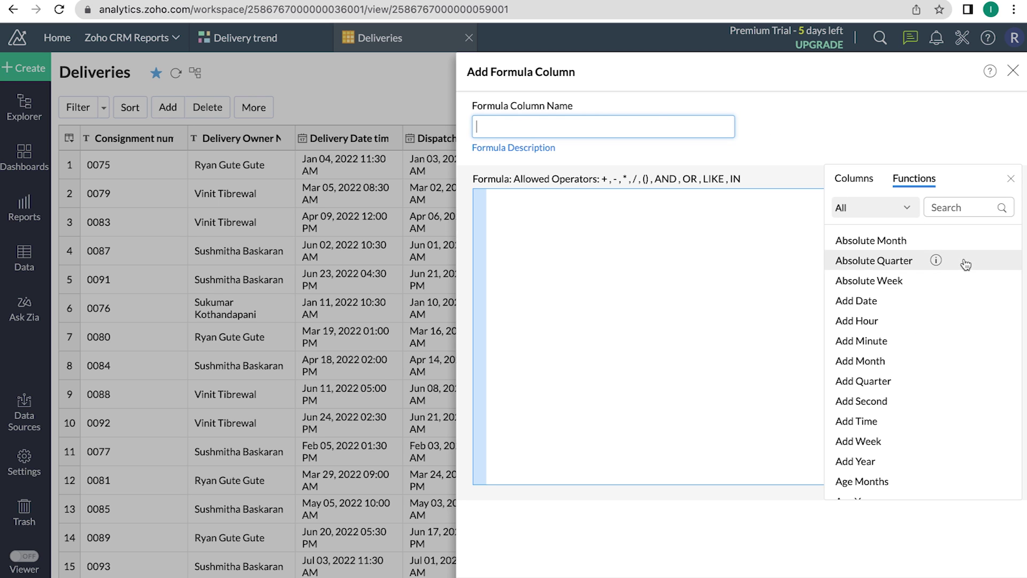
click(865, 181)
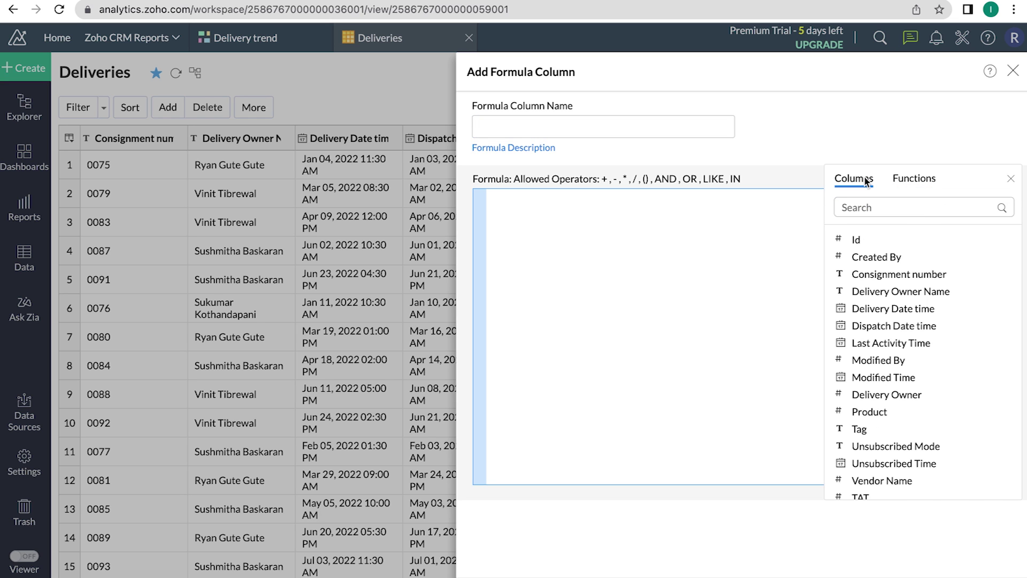
click(916, 182)
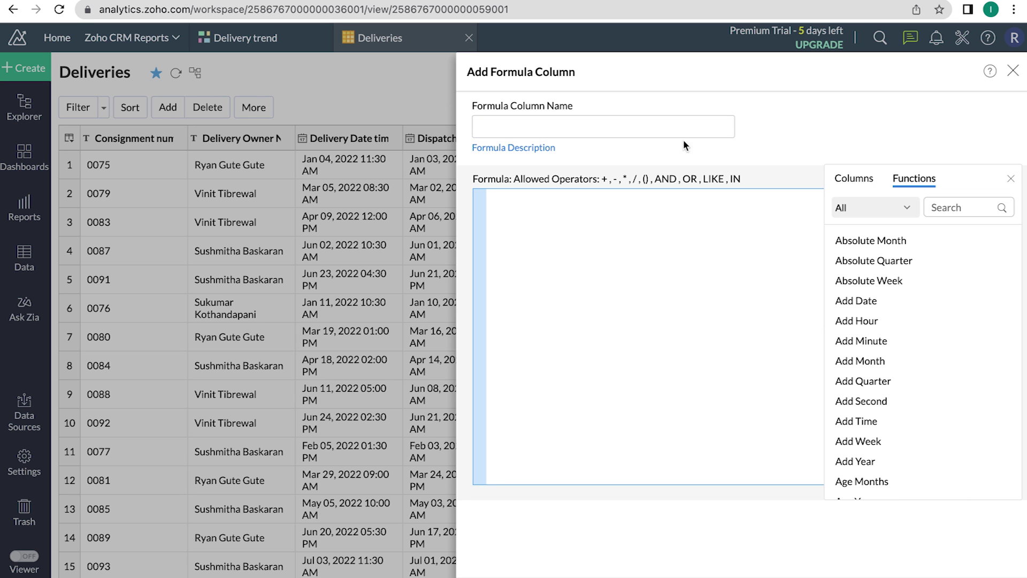
click(631, 136)
text(Turn)
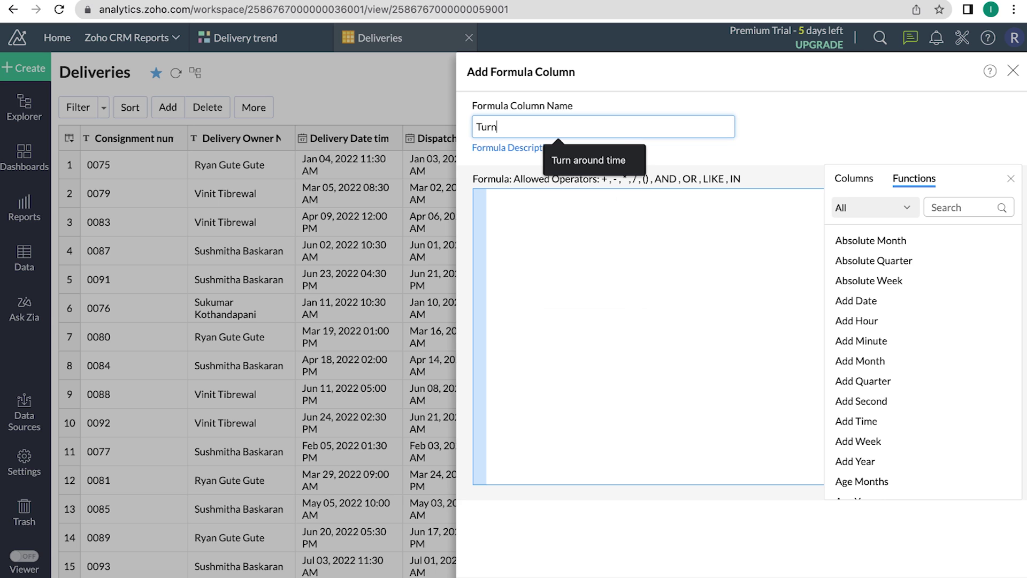
click(628, 162)
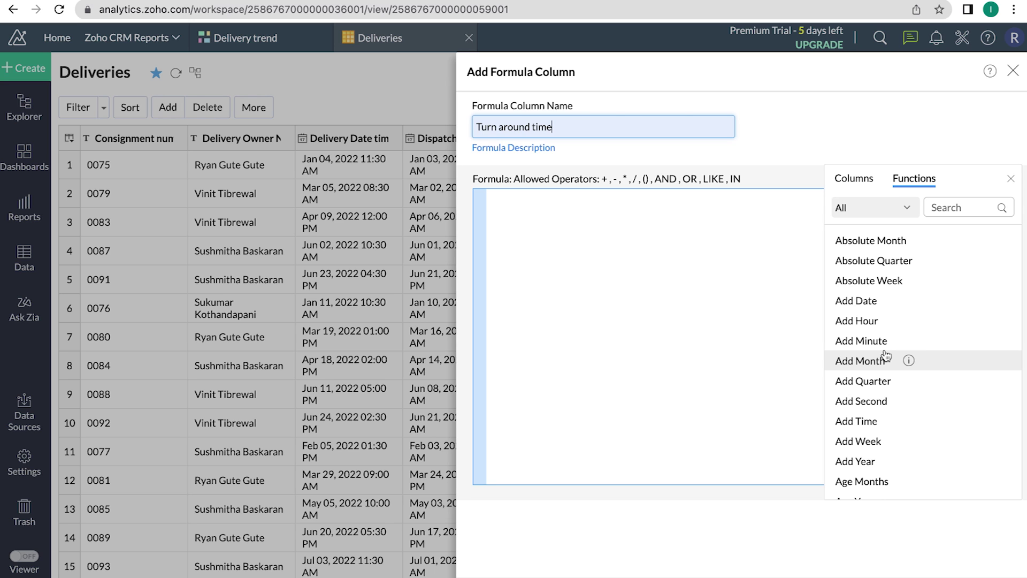
Step: Find the Datetime Diff function, read its description, and insert it into the formula
mouse_move(910, 361)
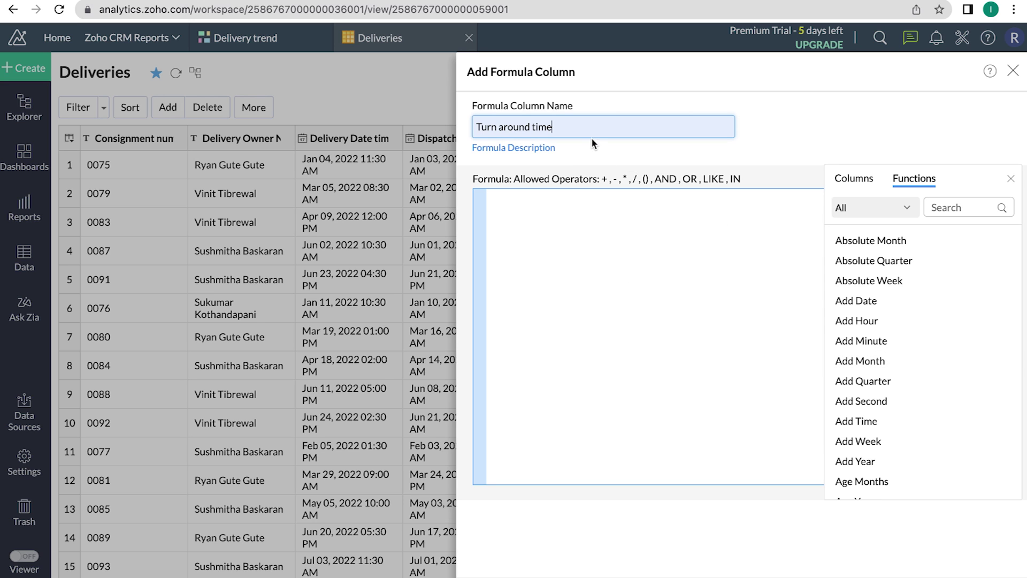
scroll(874, 368, down, 2)
scroll(874, 367, down, 5)
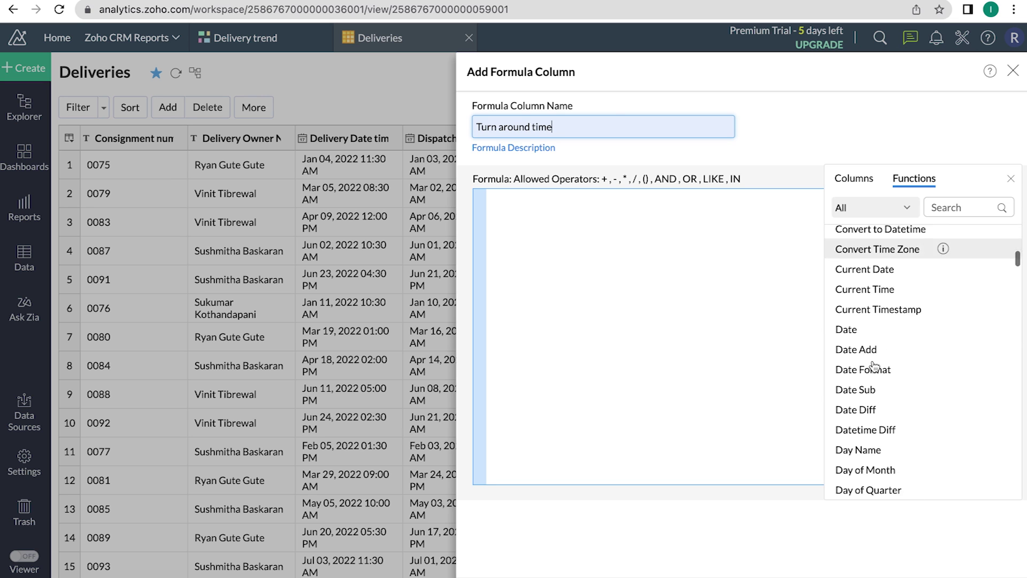
scroll(874, 368, down, 2)
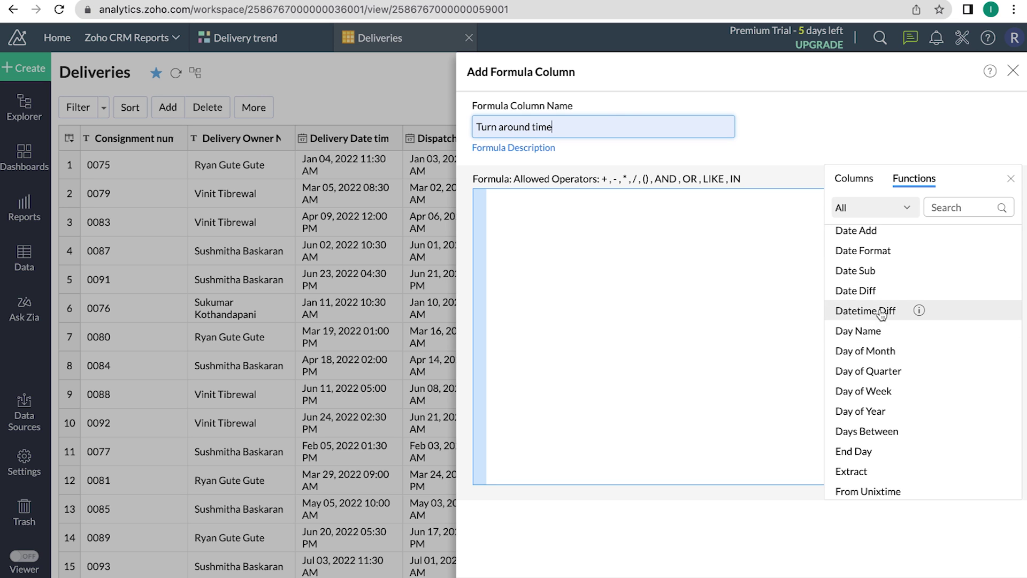
mouse_move(920, 314)
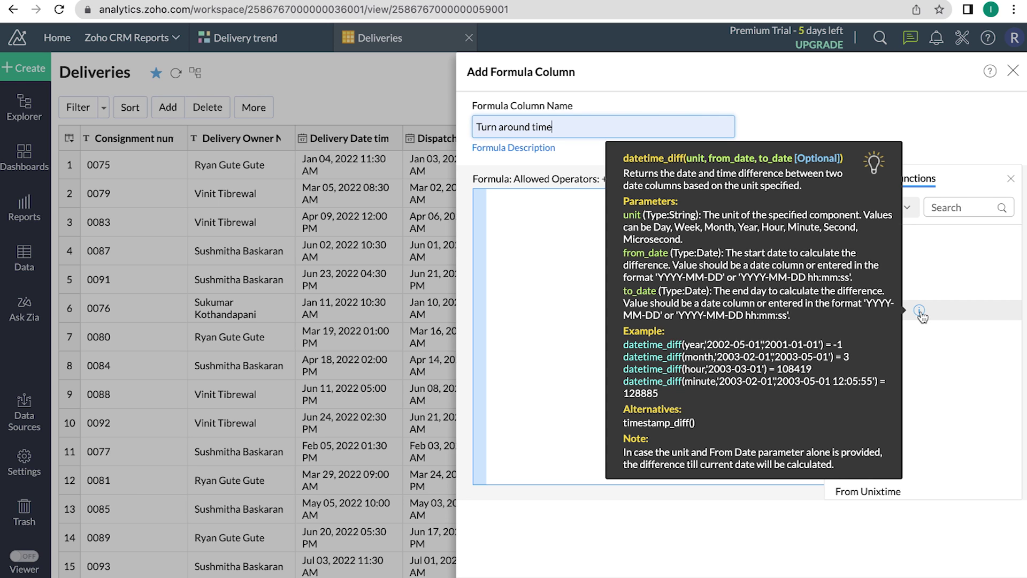
click(888, 313)
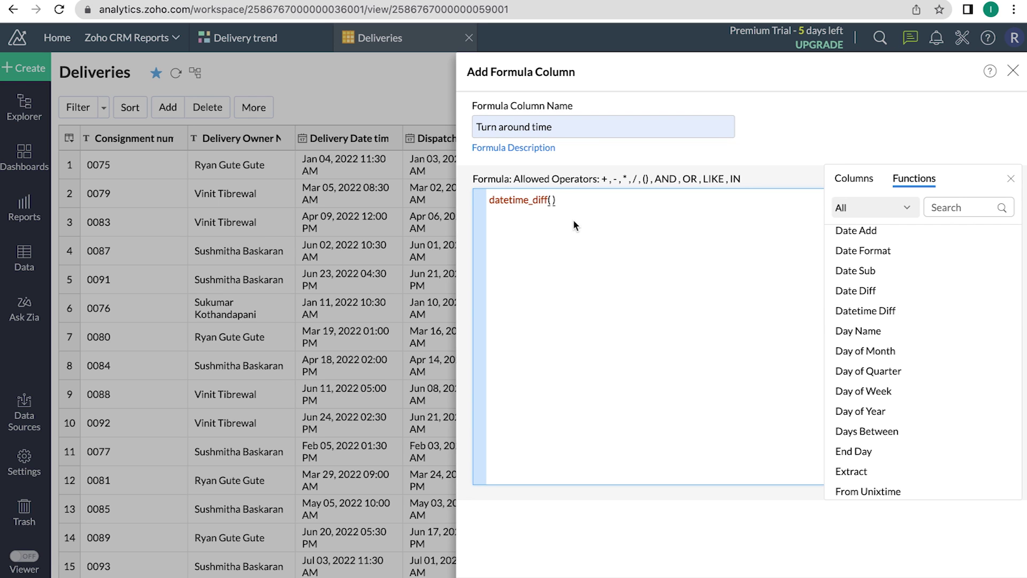
Step: Complete the datetime_diff formula with day, Dispatch Date time and Delivery Date time as arguments, and save the formula column
text(day,)
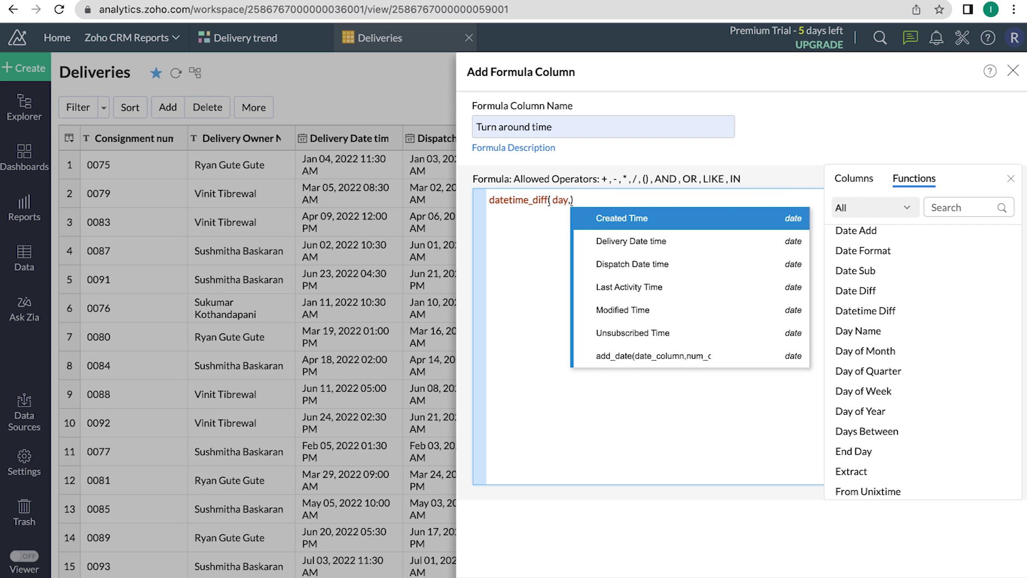
click(647, 264)
text(,)
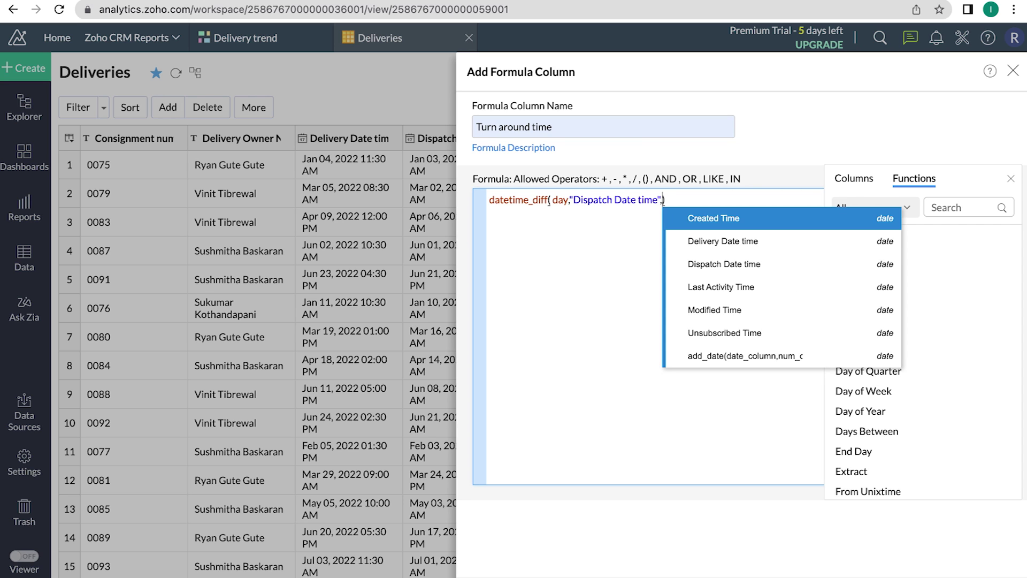
click(717, 242)
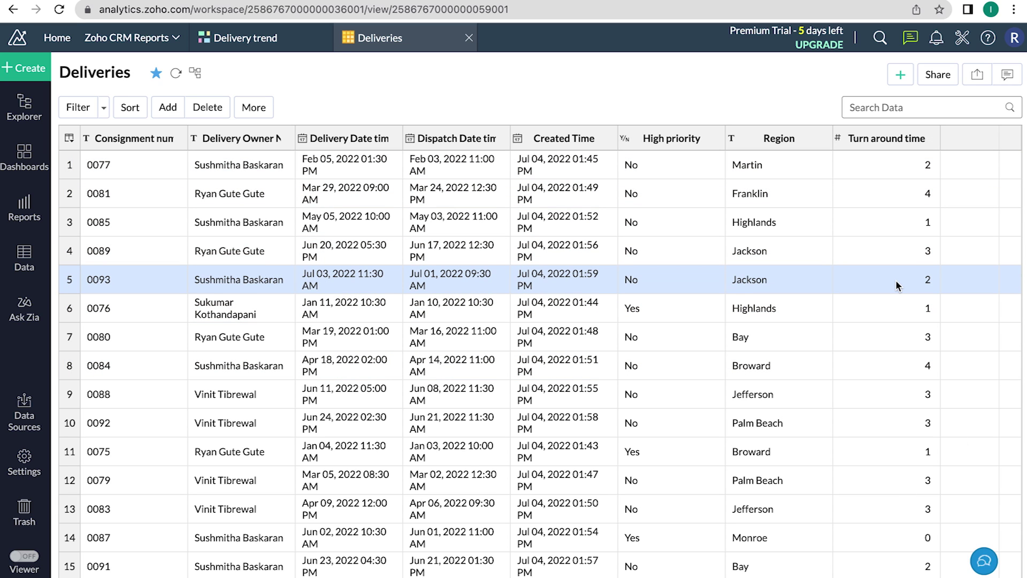
Step: Examine the function categories and table columns offered for a new formula column in Deliveries, and leave without adding one
right_click(576, 138)
mouse_move(598, 209)
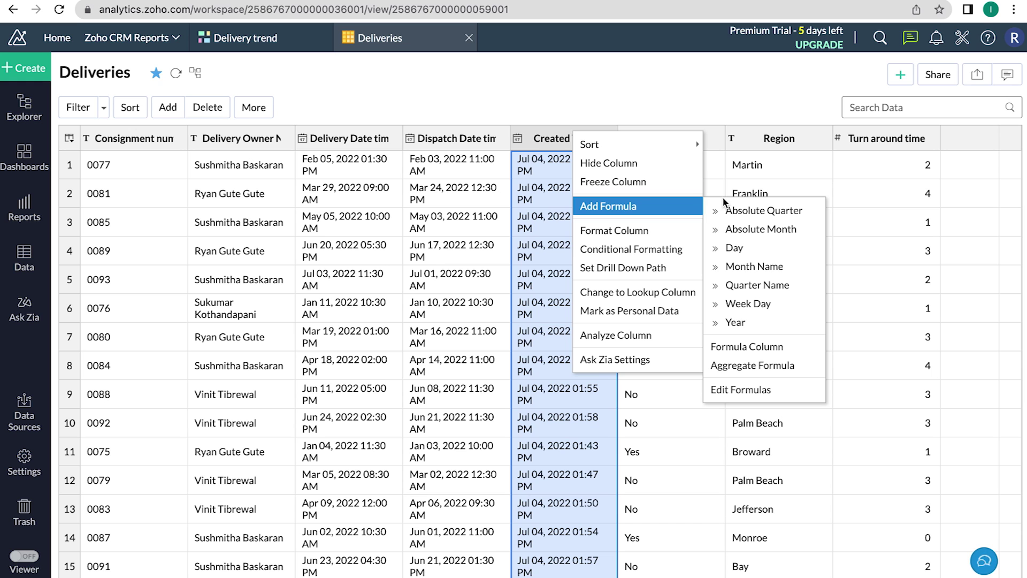
click(769, 347)
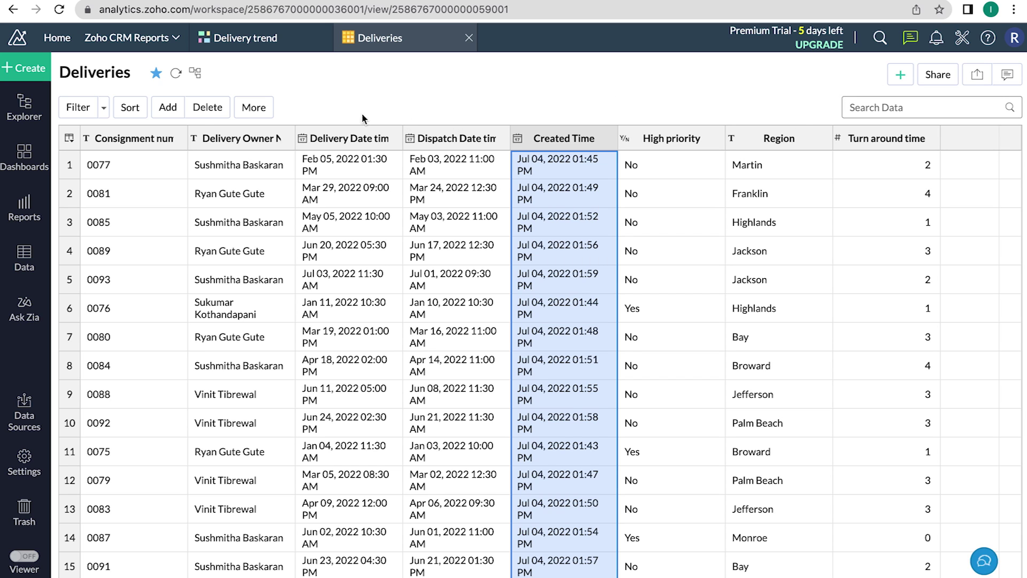
click(168, 107)
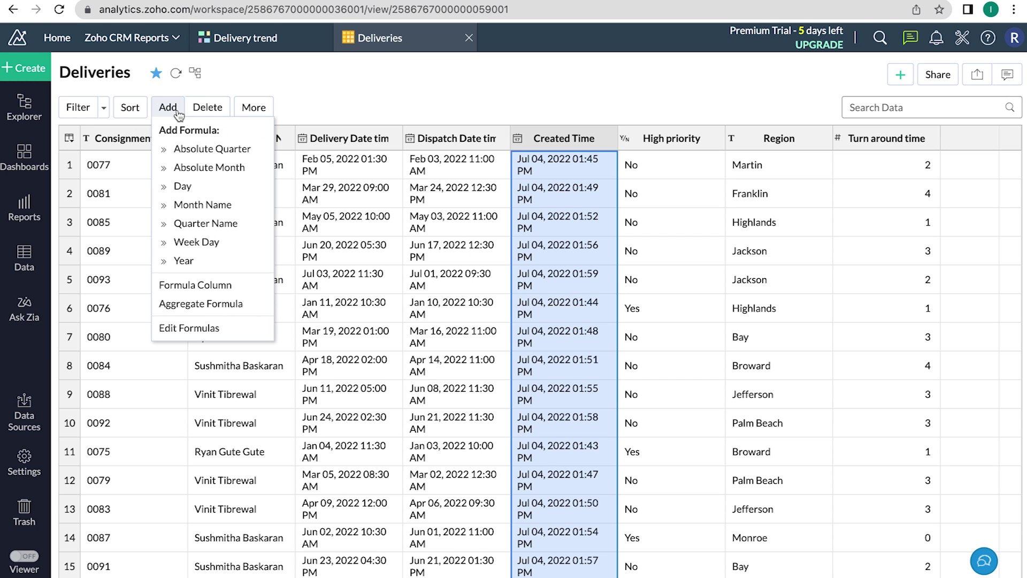
click(225, 284)
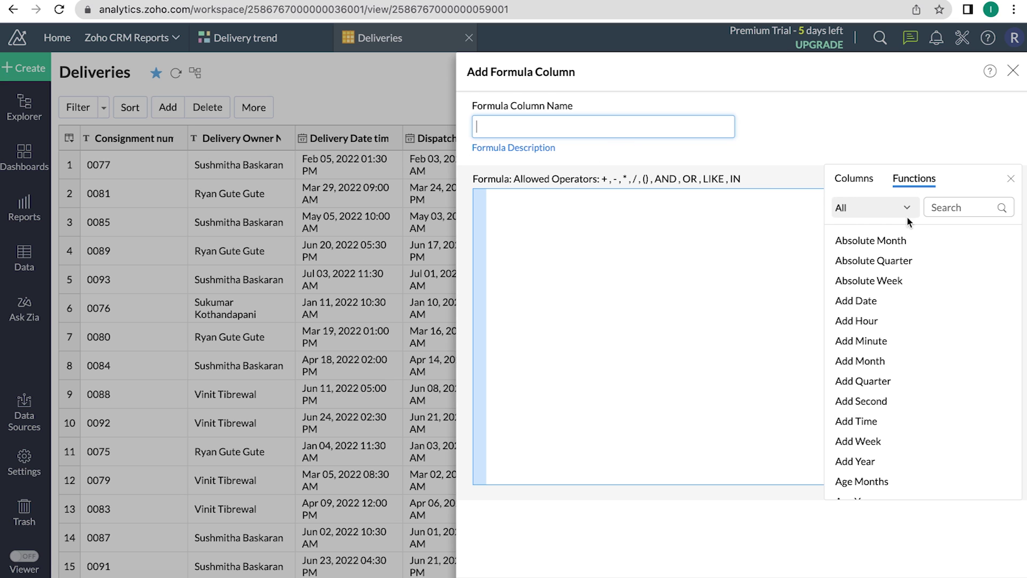
click(885, 208)
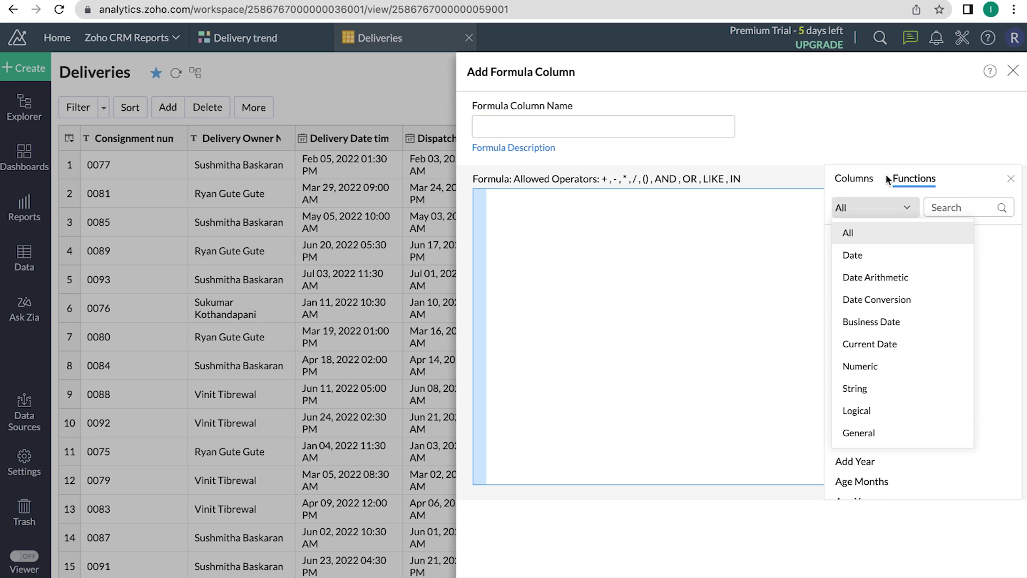
click(854, 179)
scroll(883, 329, down, 3)
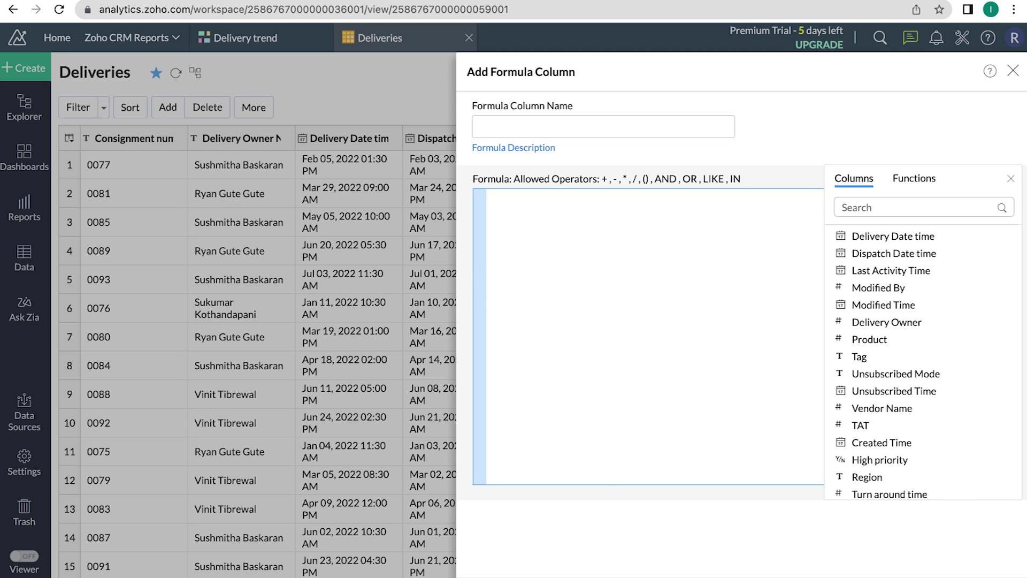
key(Escape)
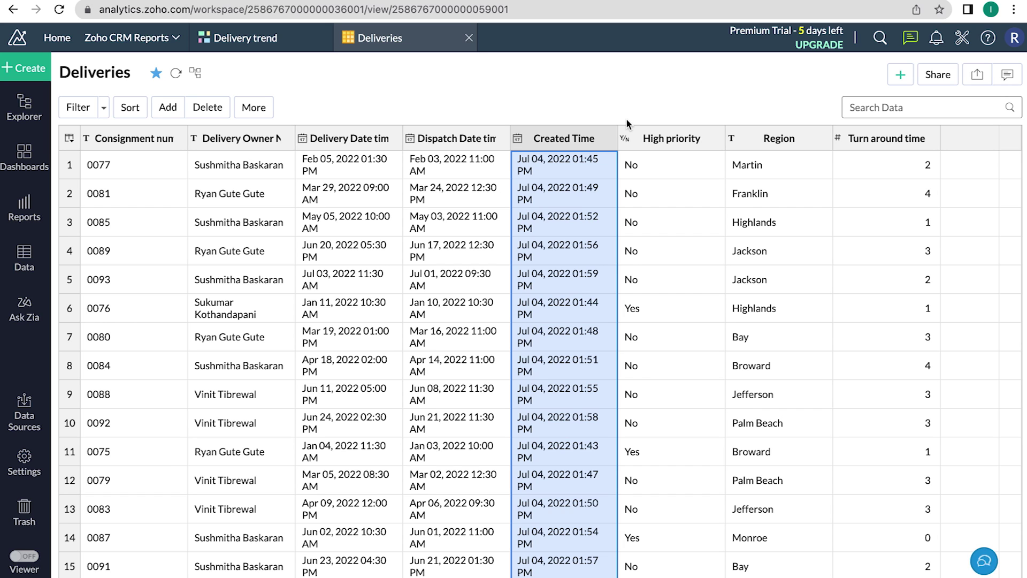
Step: Start an aggregate formula for Deliveries that applies the Min function to the Turn around time column
click(169, 108)
click(199, 304)
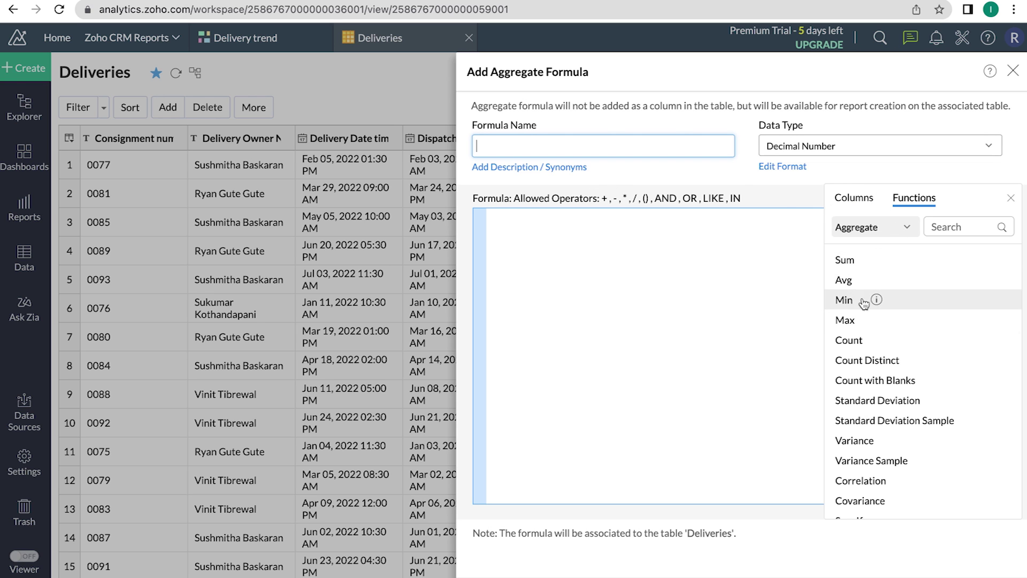
mouse_move(876, 301)
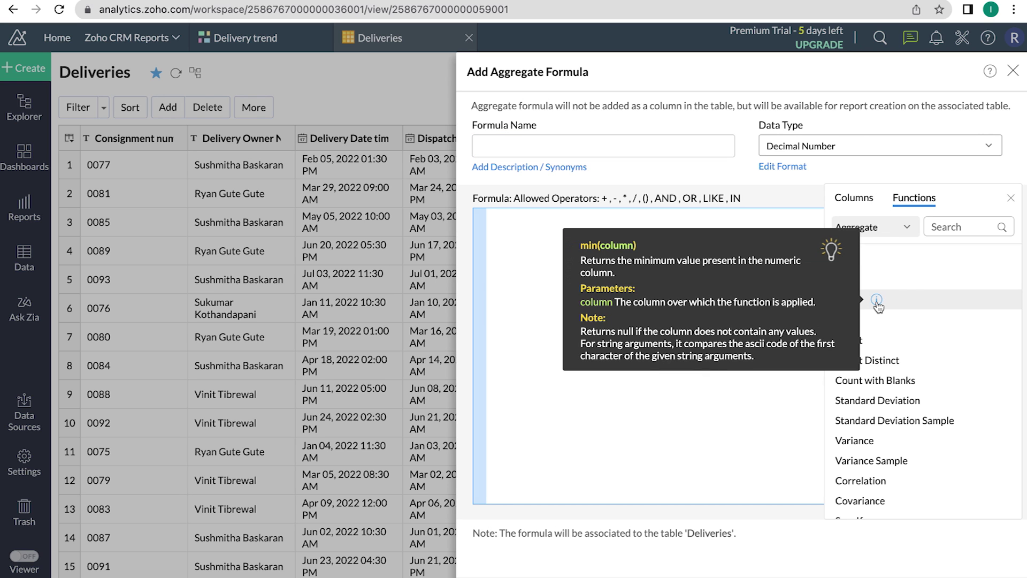
click(844, 300)
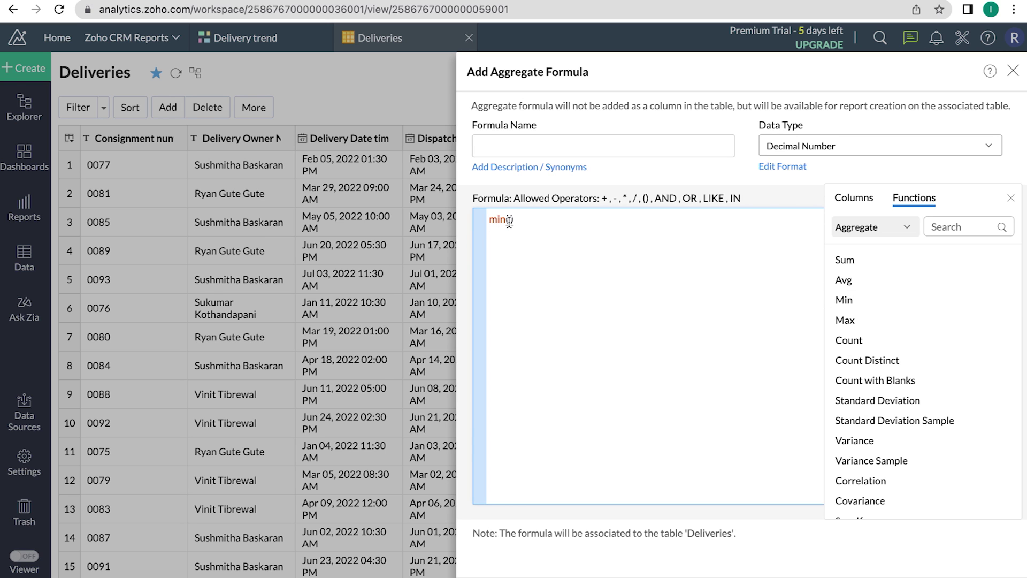
click(859, 201)
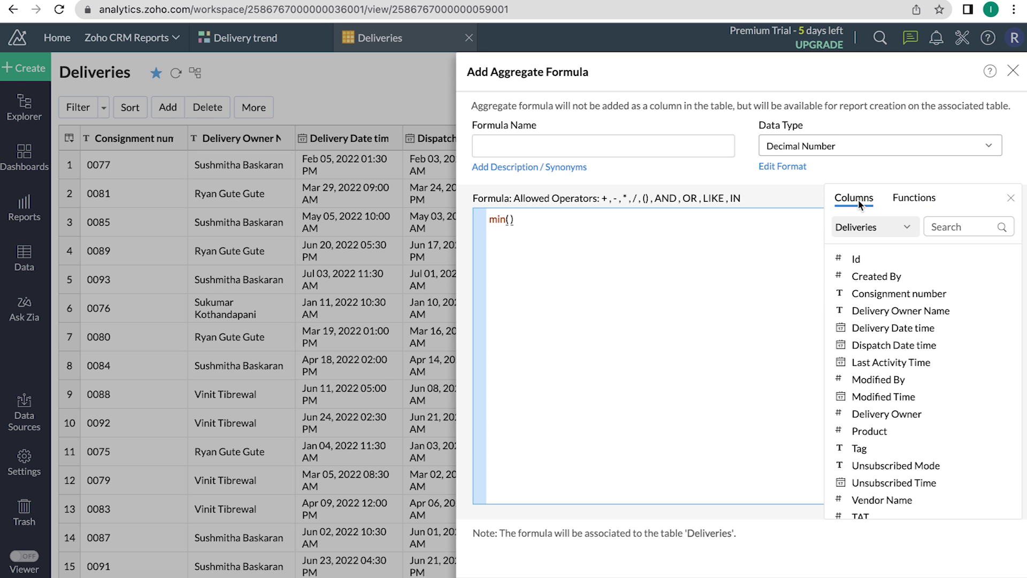
scroll(896, 472, down, 2)
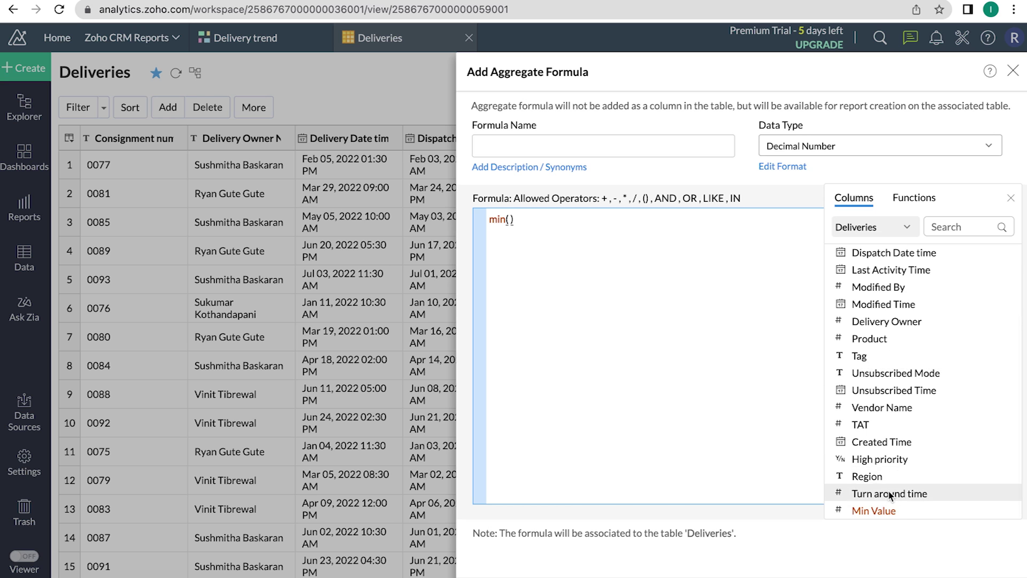
double_click(890, 493)
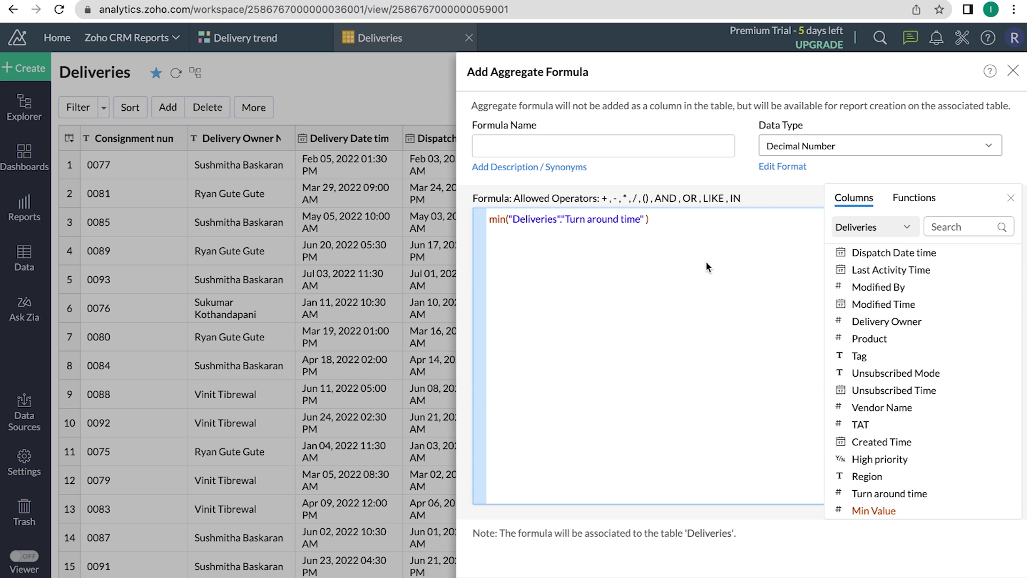
Step: Name the aggregate formula Mininum TAT, set its data type to Number, and save it
click(600, 140)
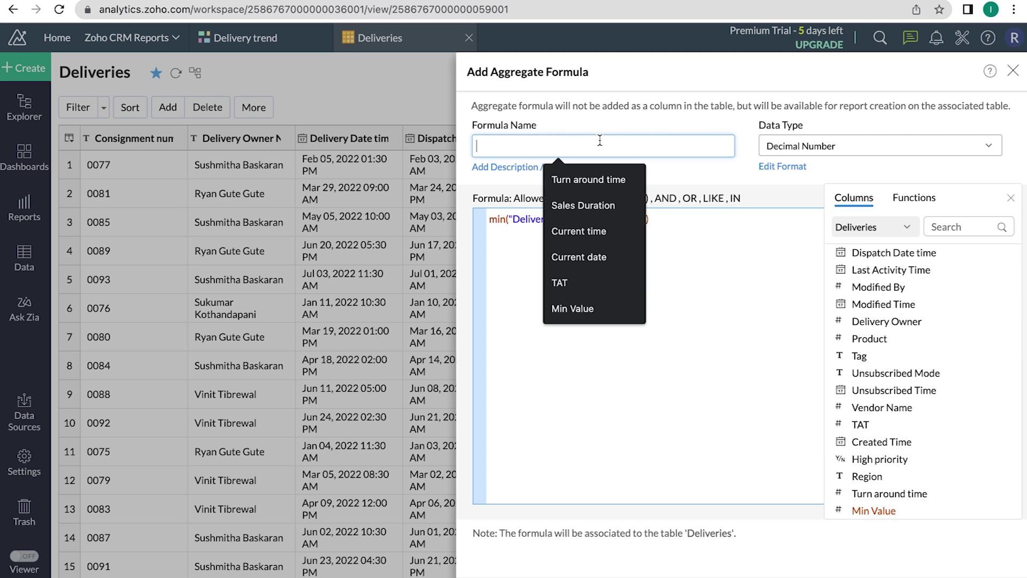
text(Mini)
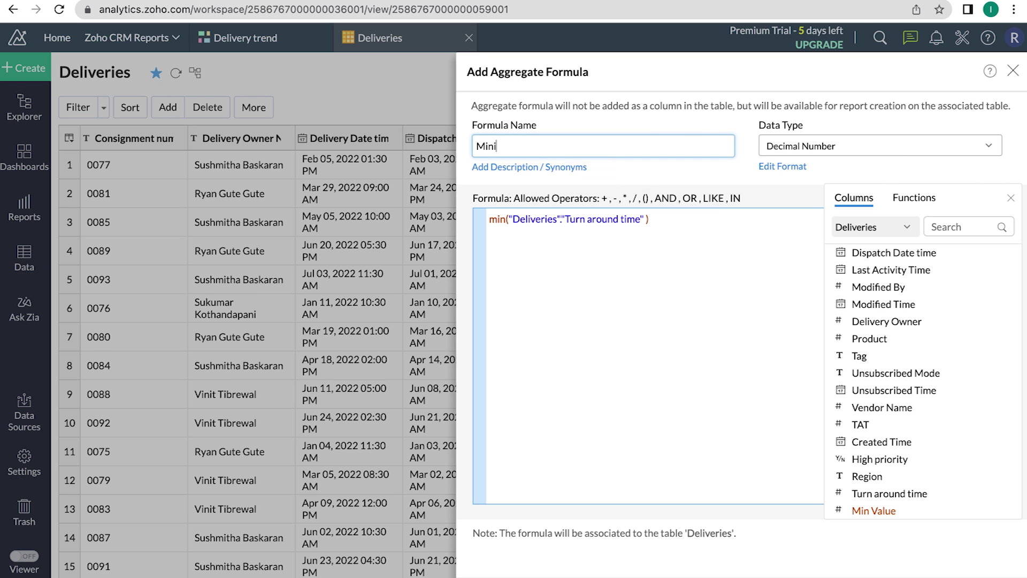
text(num TAT)
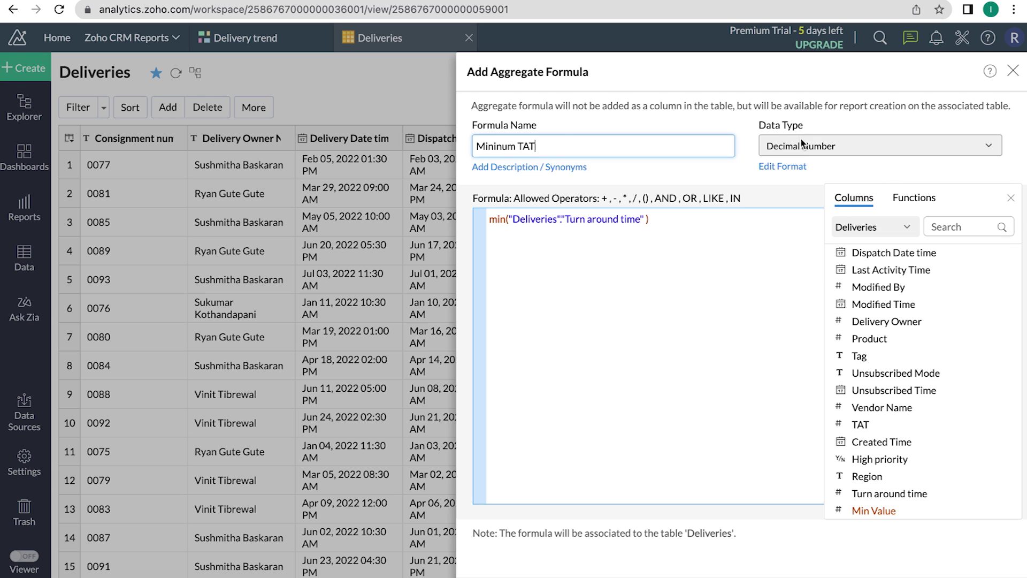
click(800, 138)
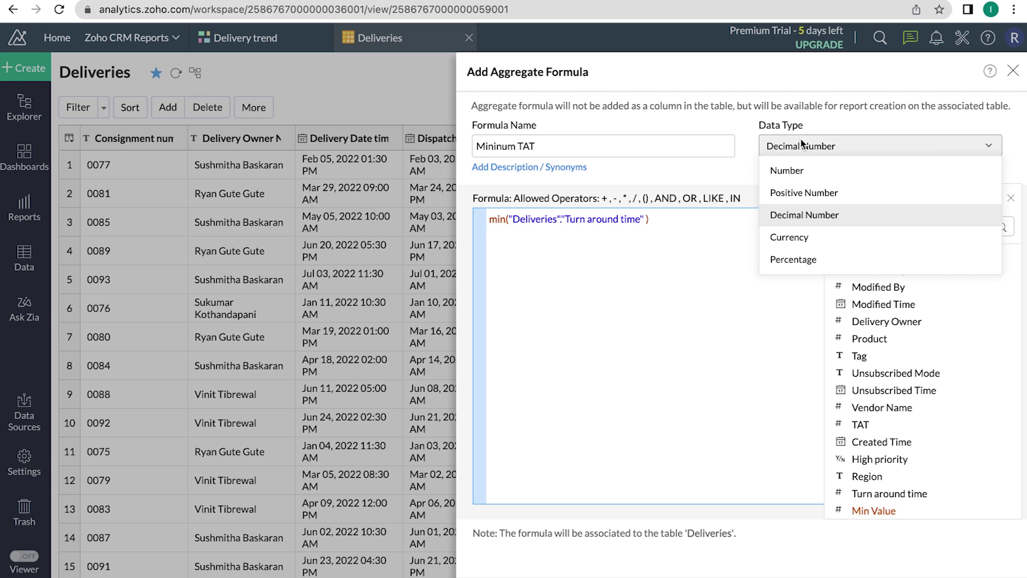
click(800, 171)
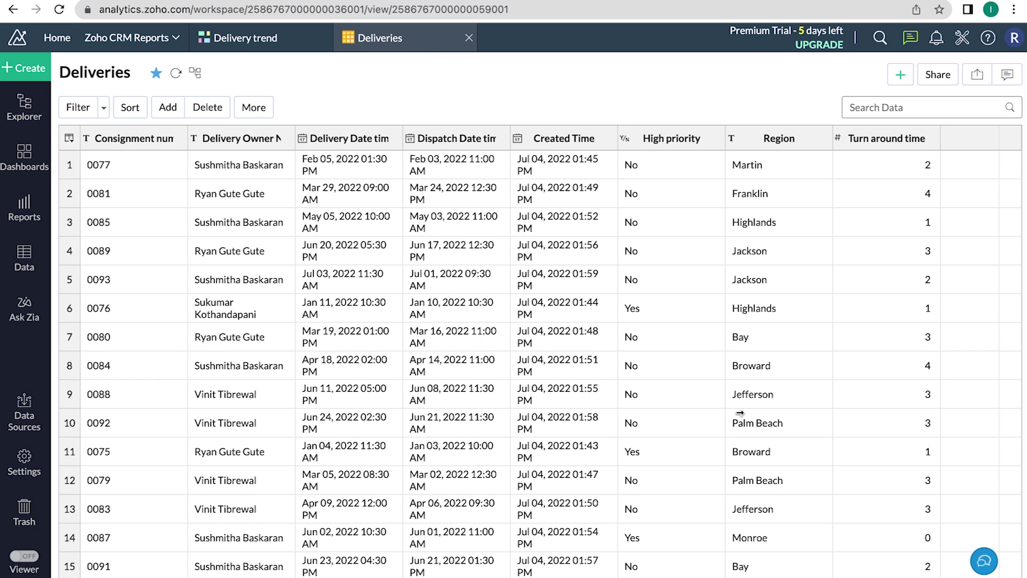
Step: Start a new chart view from the Deliveries table and search its columns for "min"
scroll(740, 416, down, 1)
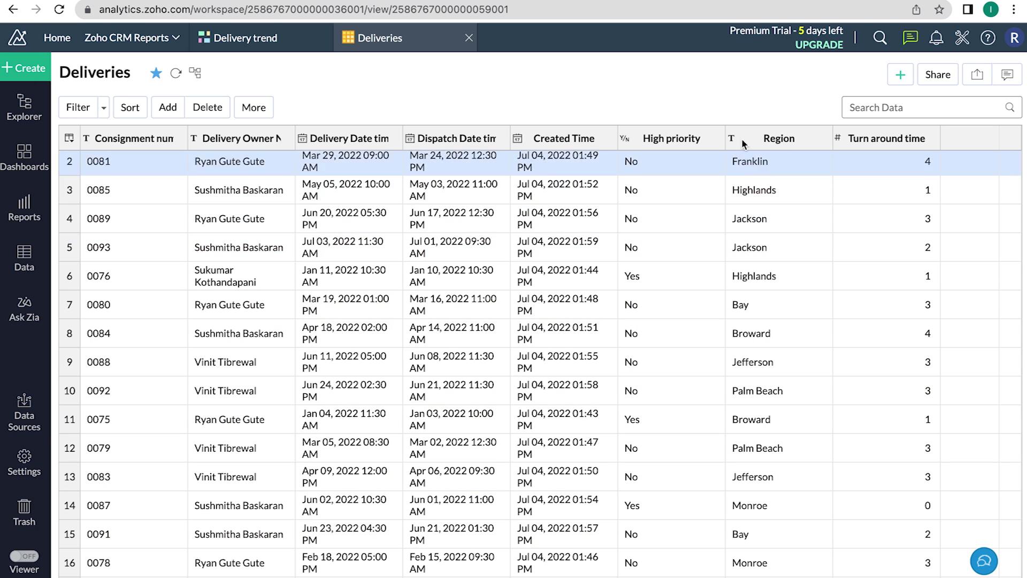
click(901, 75)
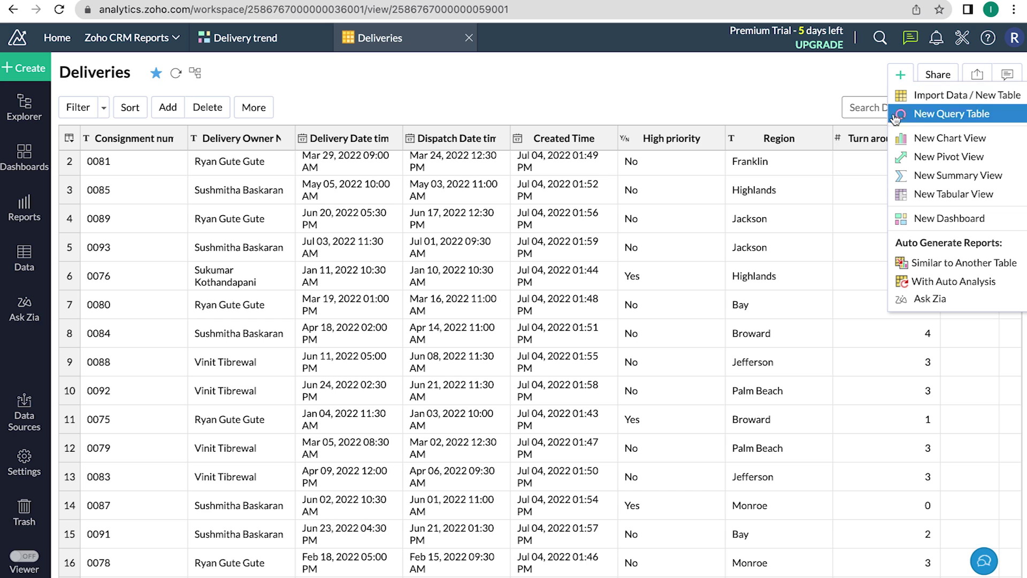
click(928, 138)
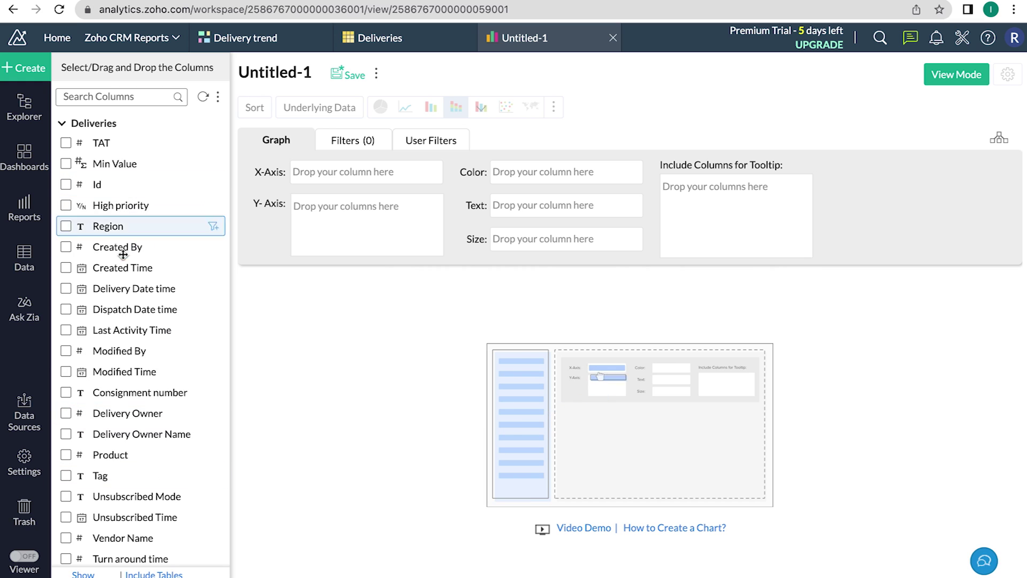
click(118, 94)
text(min)
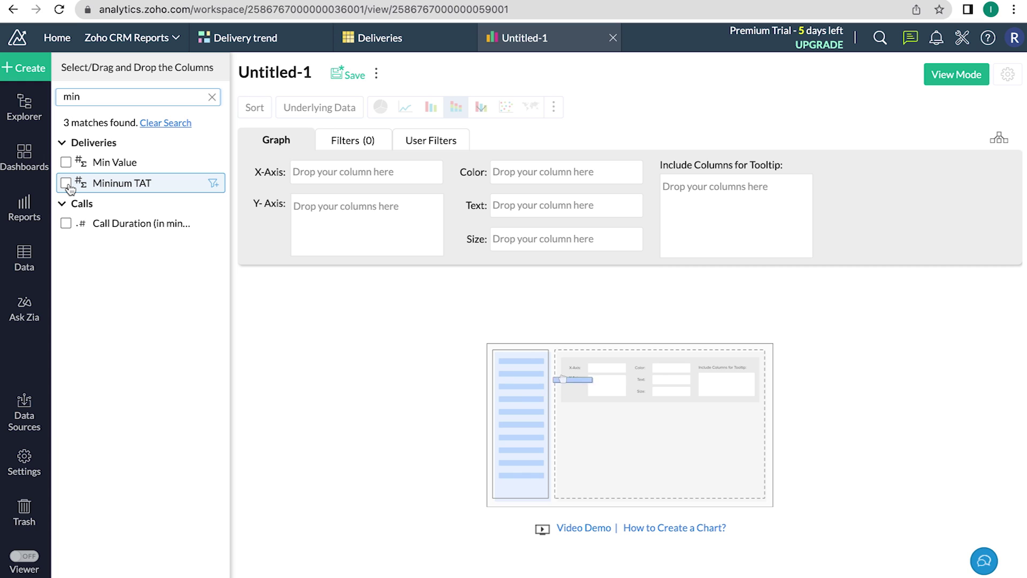
Step: Look for the Mininum TAT formula in the unfiltered Deliveries column list, and close the untitled chart without saving
click(212, 97)
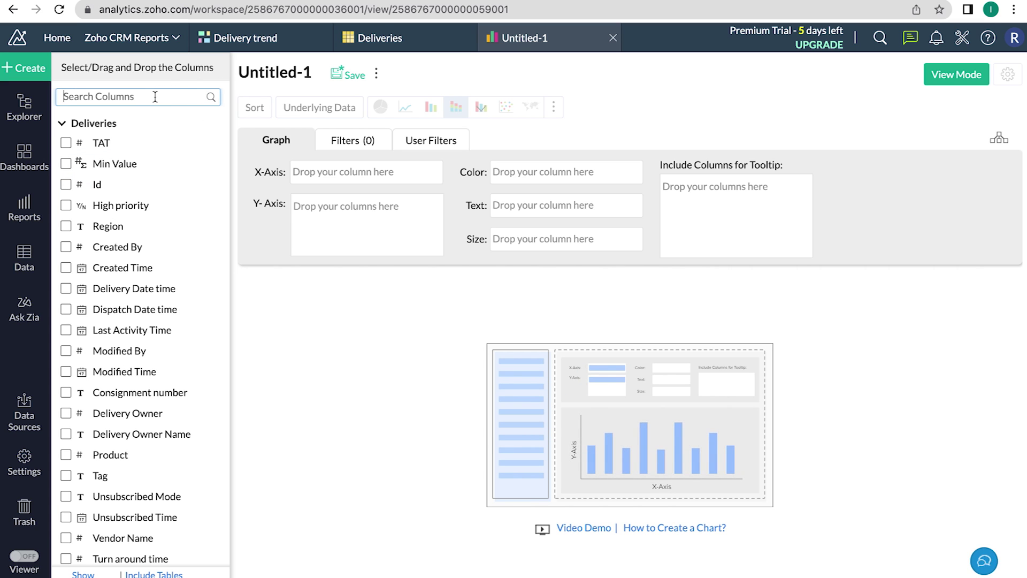
scroll(160, 385, down, 3)
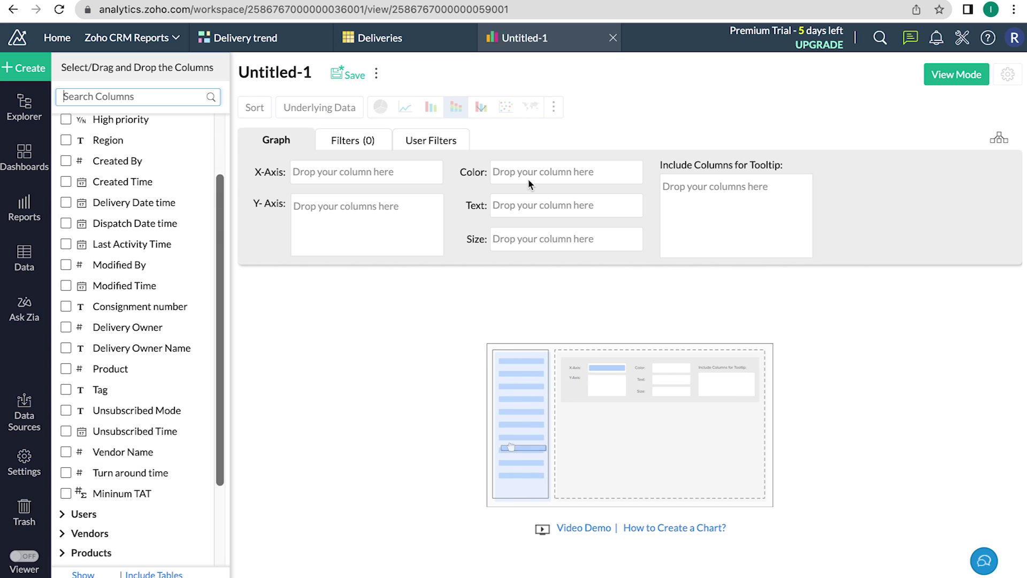
click(613, 38)
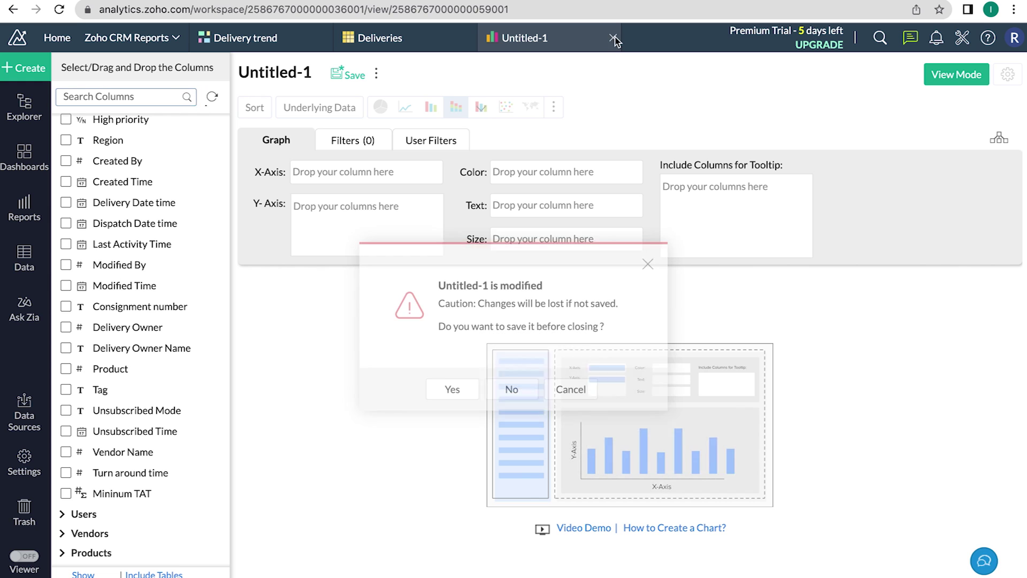
click(512, 394)
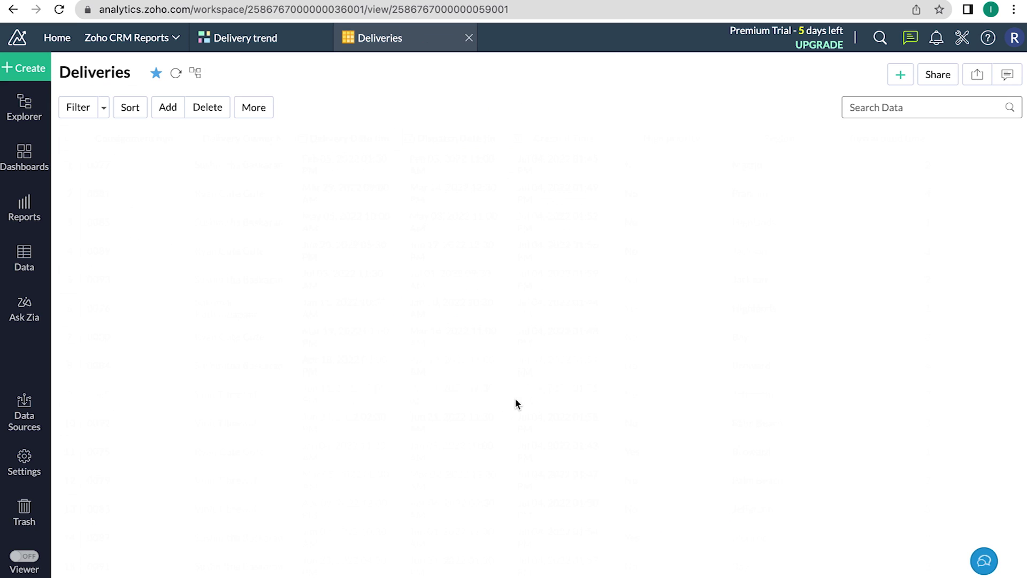
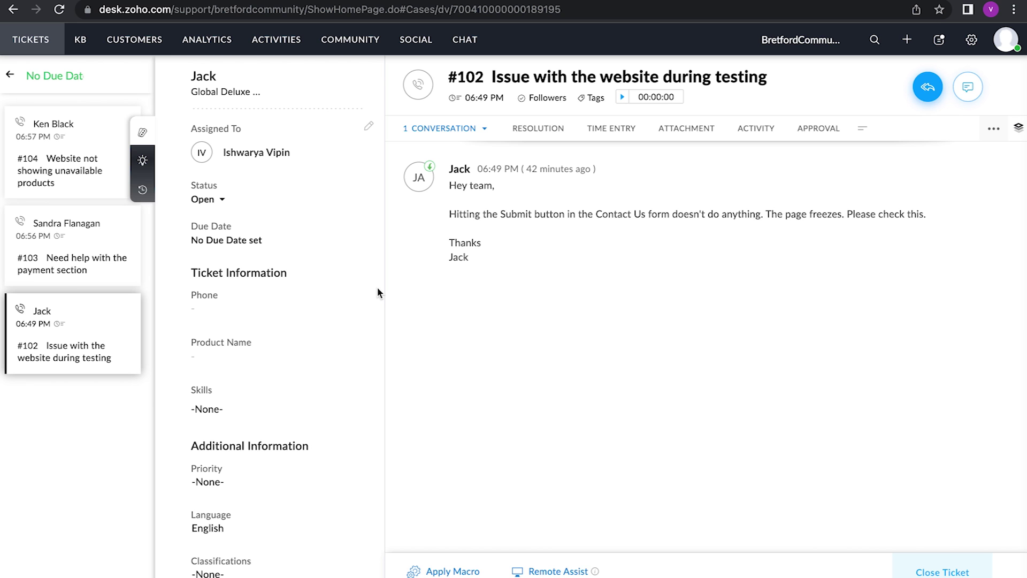
Step: In Zoho Desk, browse the Zoho integrations in the setup's Marketplace section and open the Zoho Projects integration details
click(974, 41)
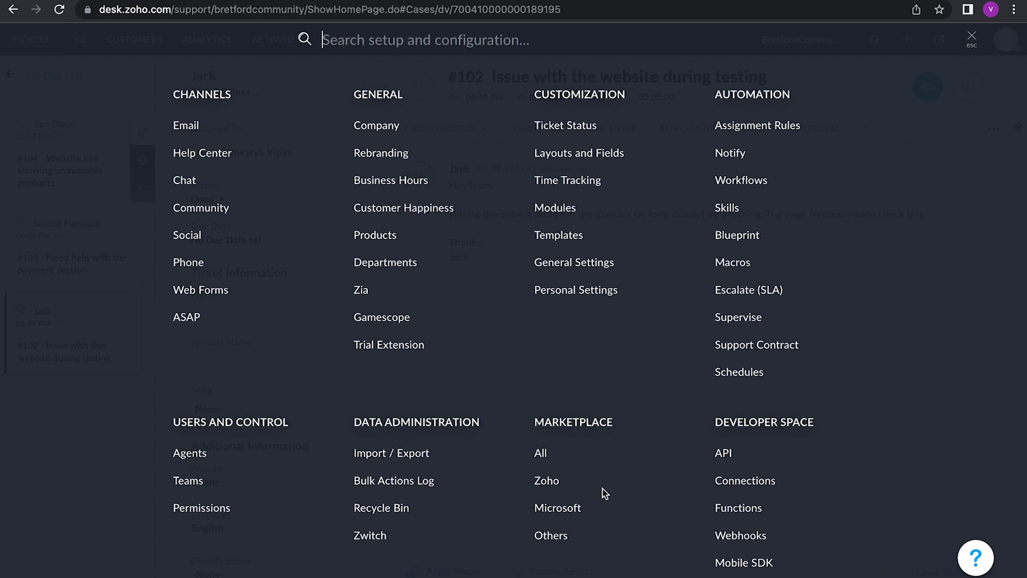
click(546, 480)
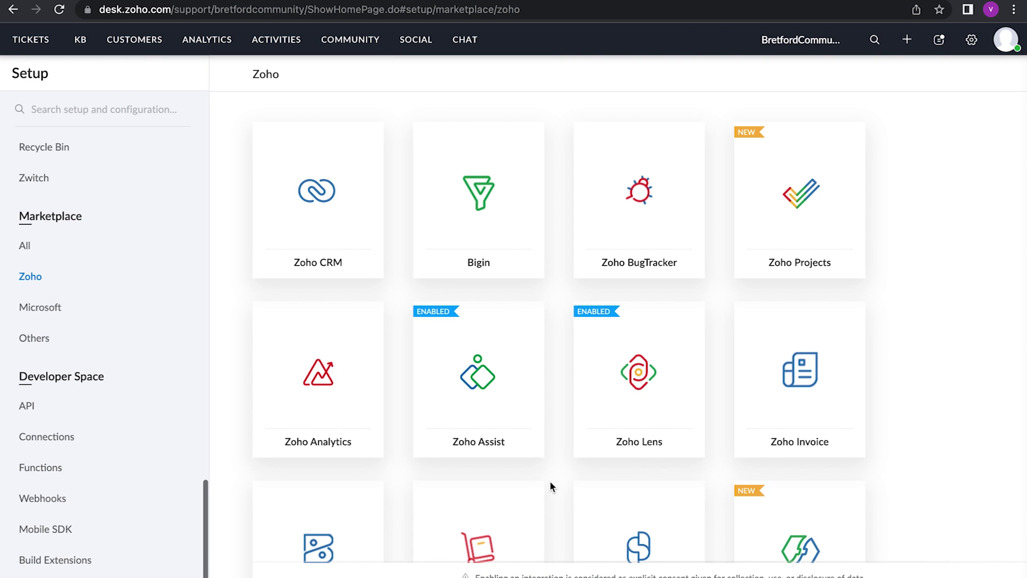
scroll(551, 484, down, 5)
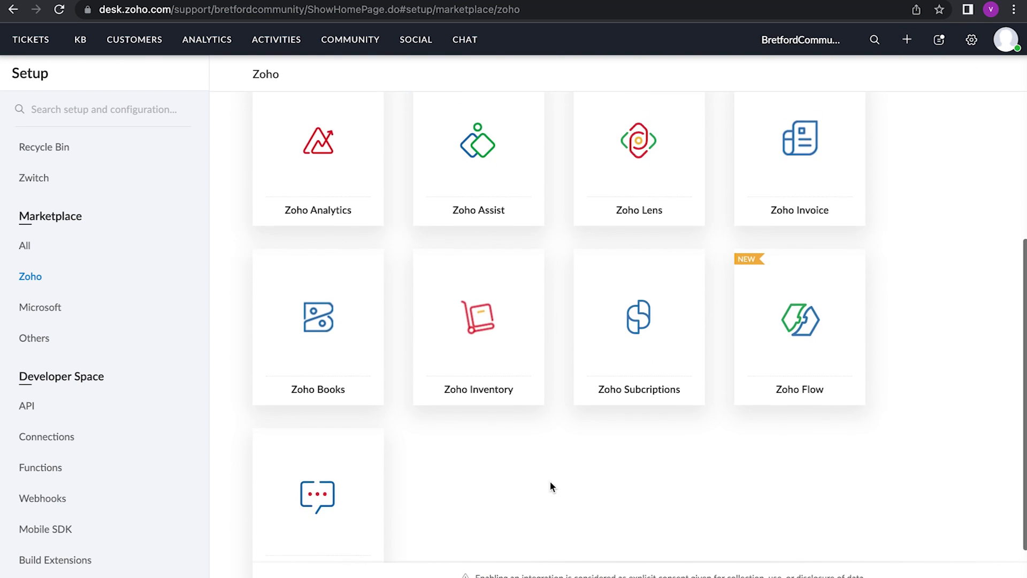
scroll(551, 485, up, 5)
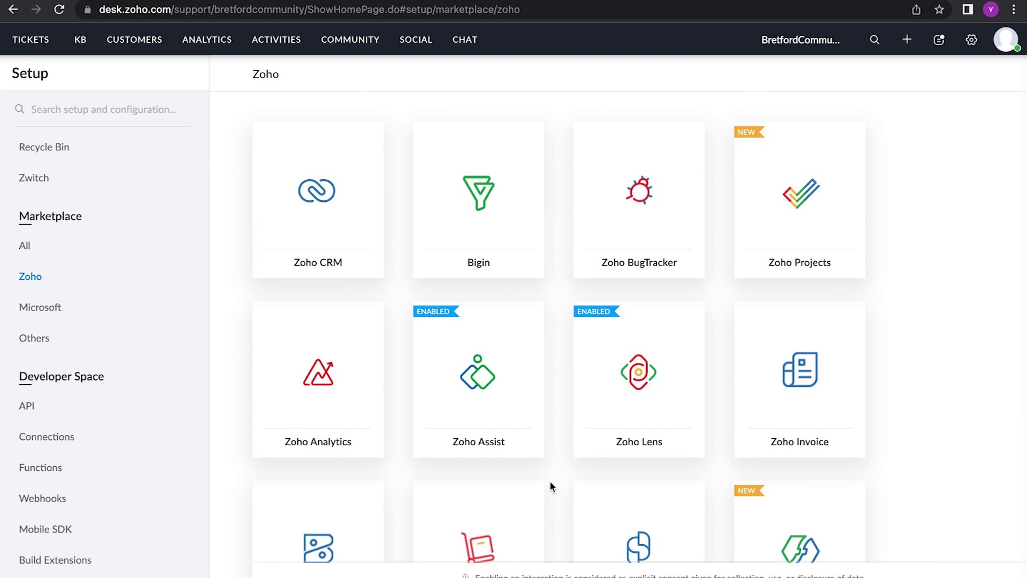
mouse_move(797, 255)
click(801, 256)
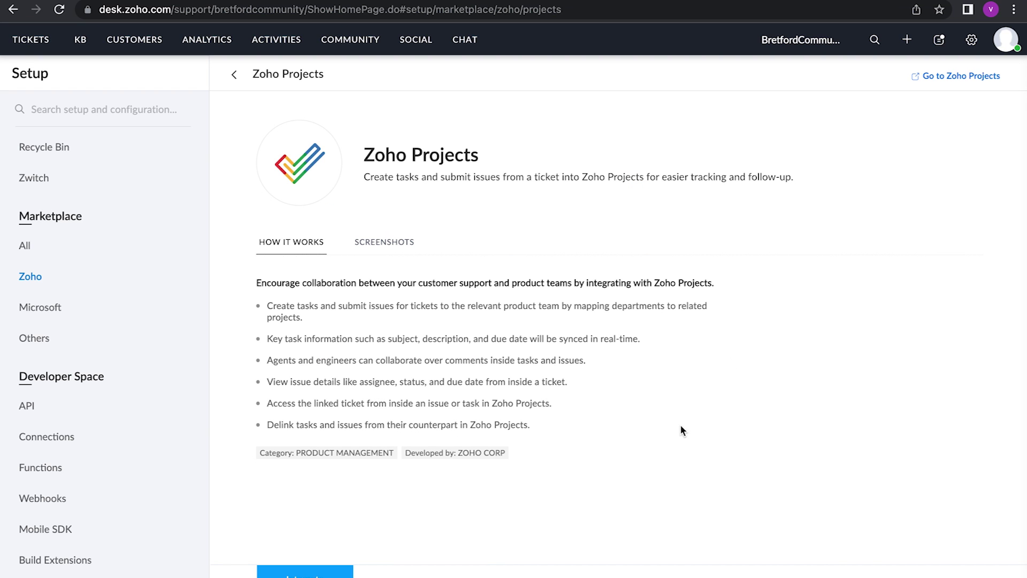
Step: Authorize the Zoho Projects integration with the preselected portal and map the department to Sample Website Development Project
click(341, 570)
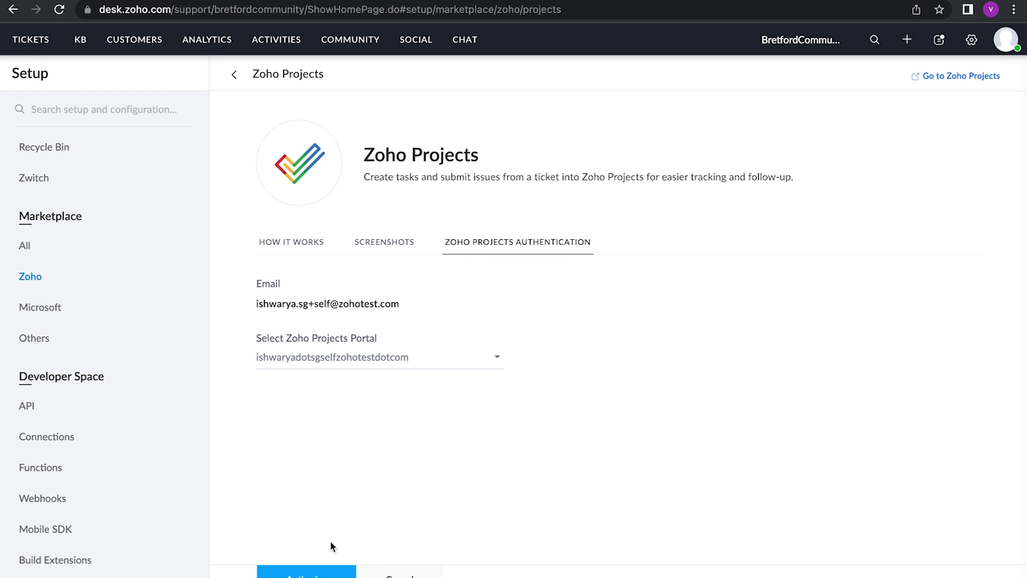
click(331, 574)
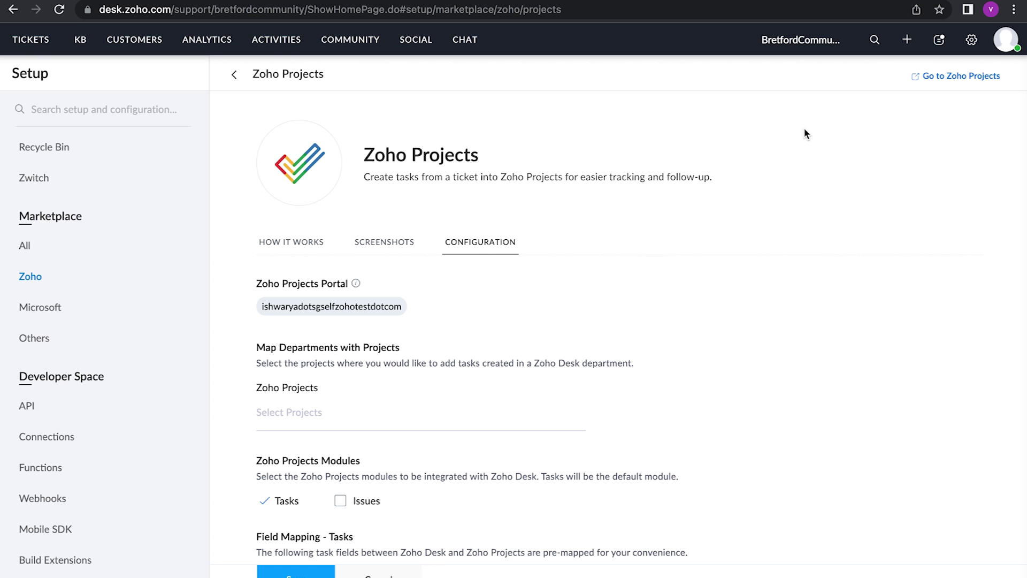
scroll(696, 290, down, 3)
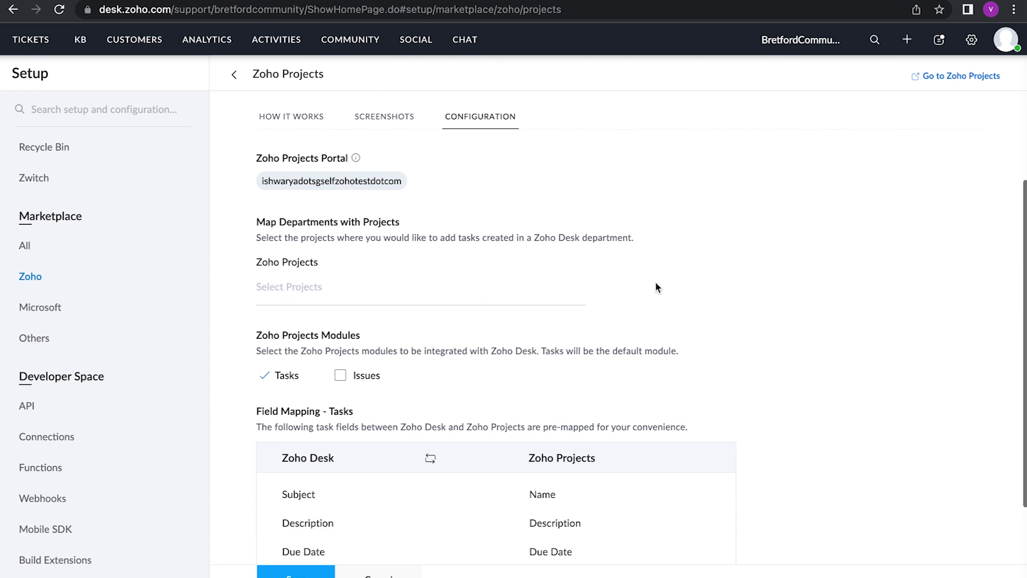
click(311, 299)
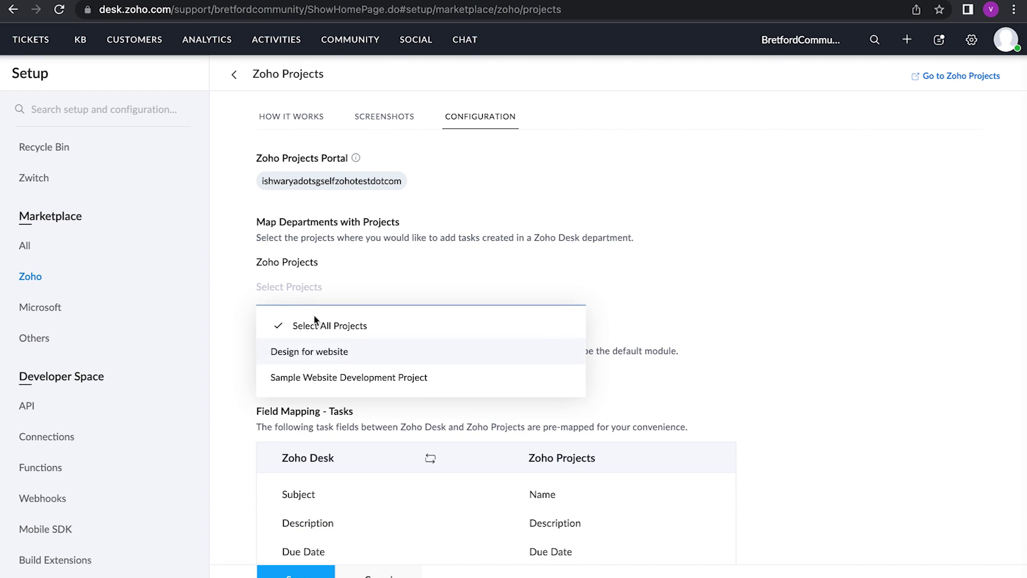
click(343, 379)
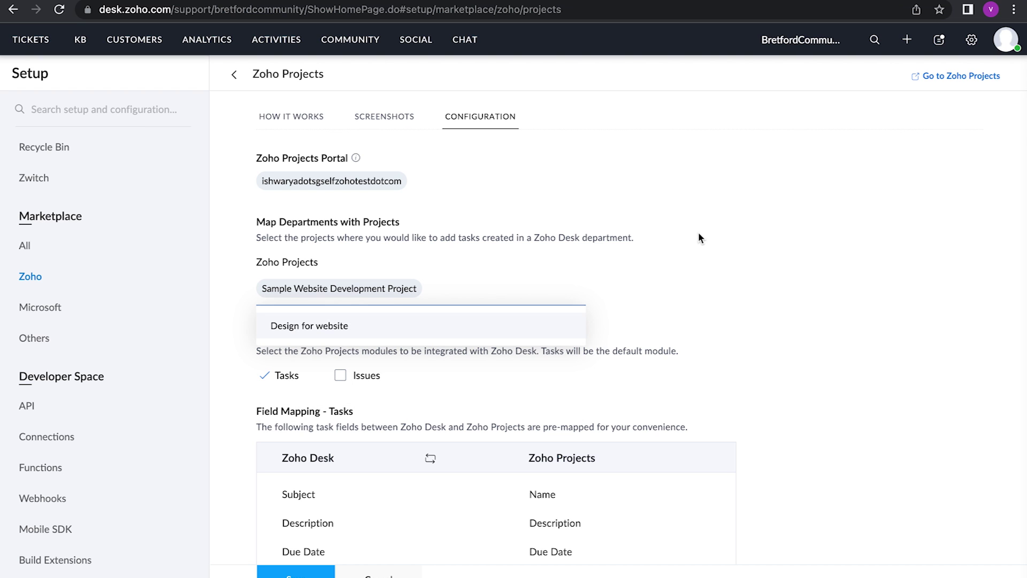
Step: Include the Issues module alongside Tasks in the Zoho Projects integration and save the configuration
scroll(699, 234, down, 2)
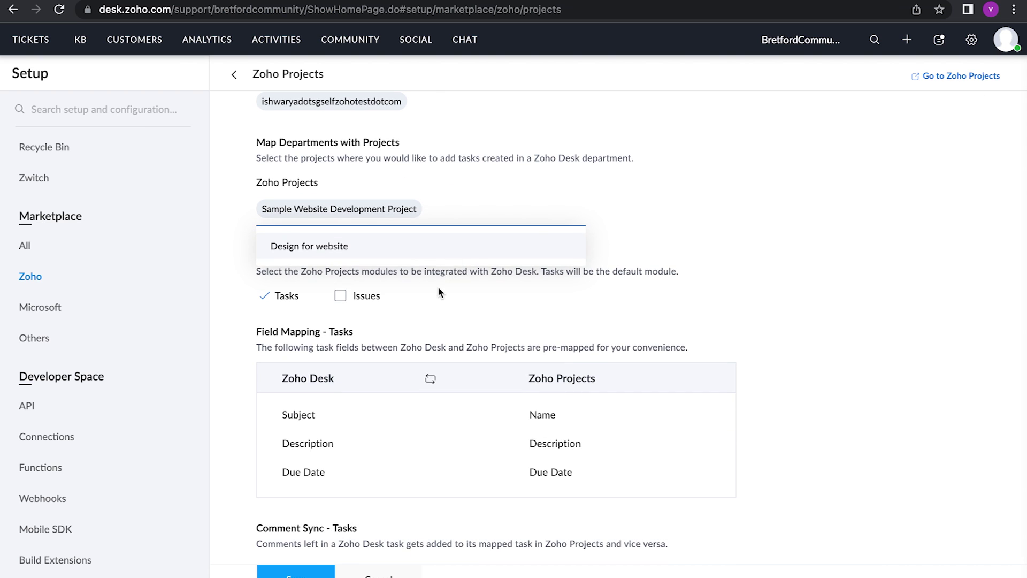
click(342, 297)
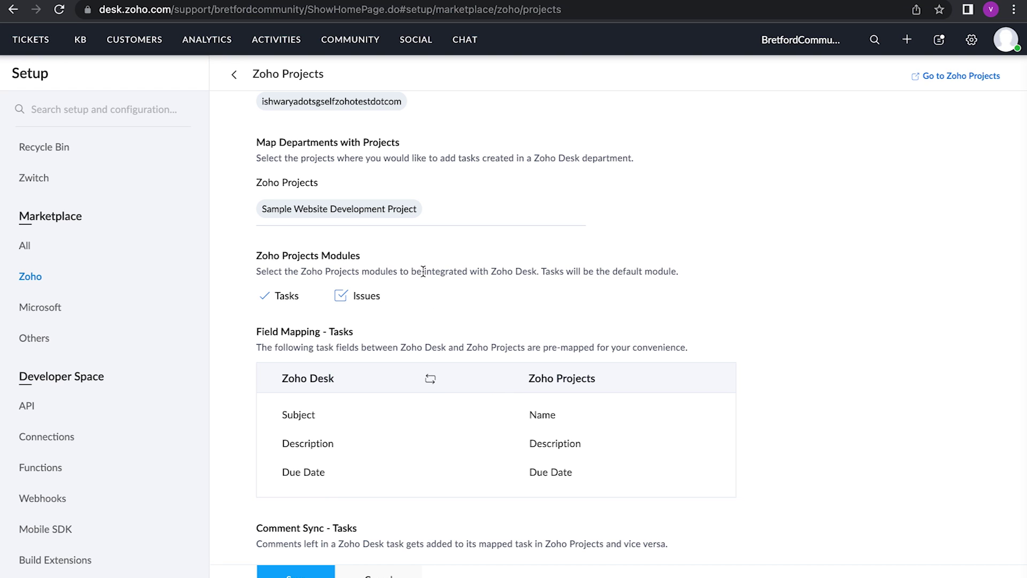
click(300, 572)
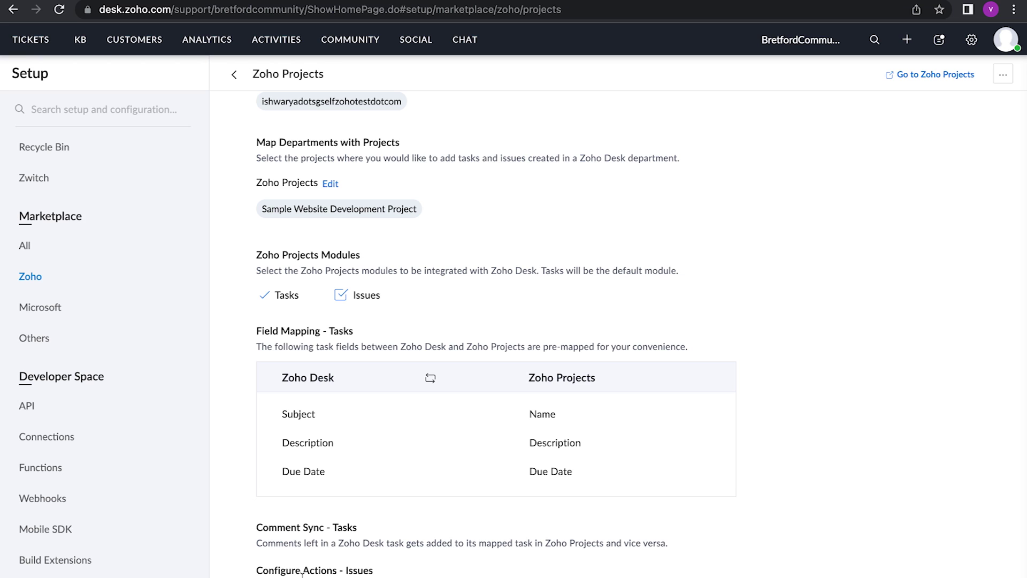
Step: From the ticket "Issue with the website during testing", create a task in Sample Website Development Project using the prefilled details
click(30, 39)
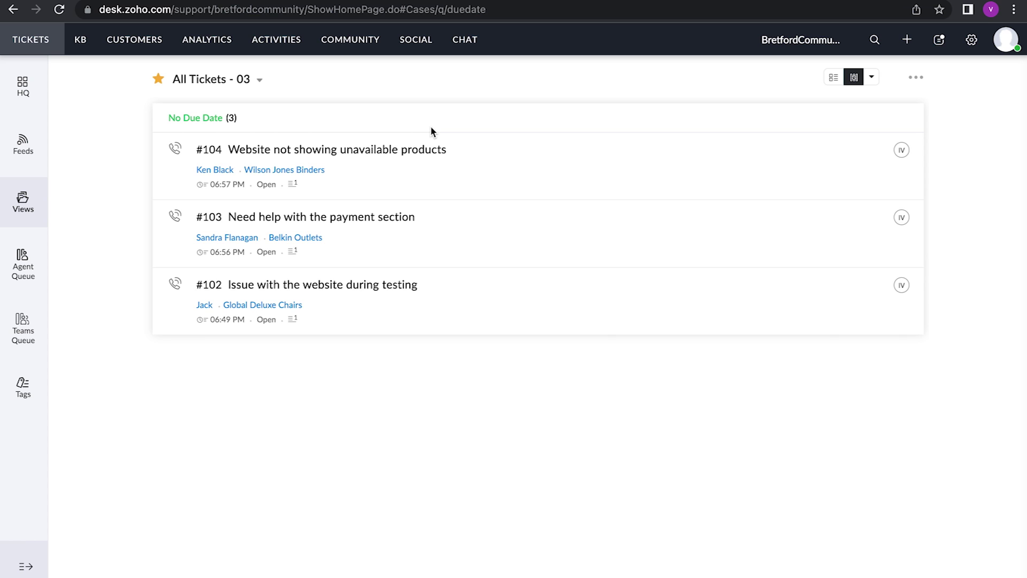
click(443, 307)
click(993, 128)
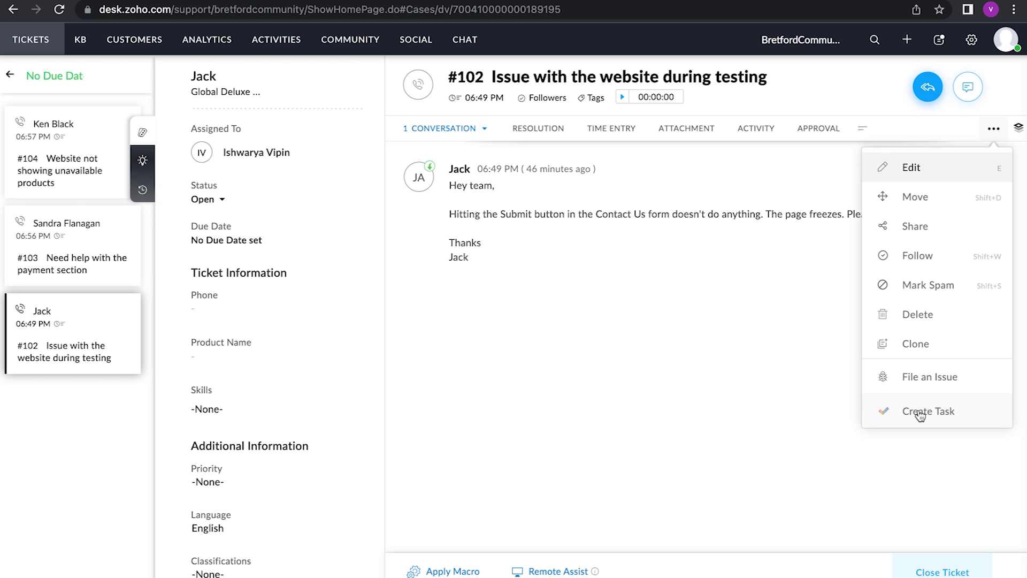
click(920, 413)
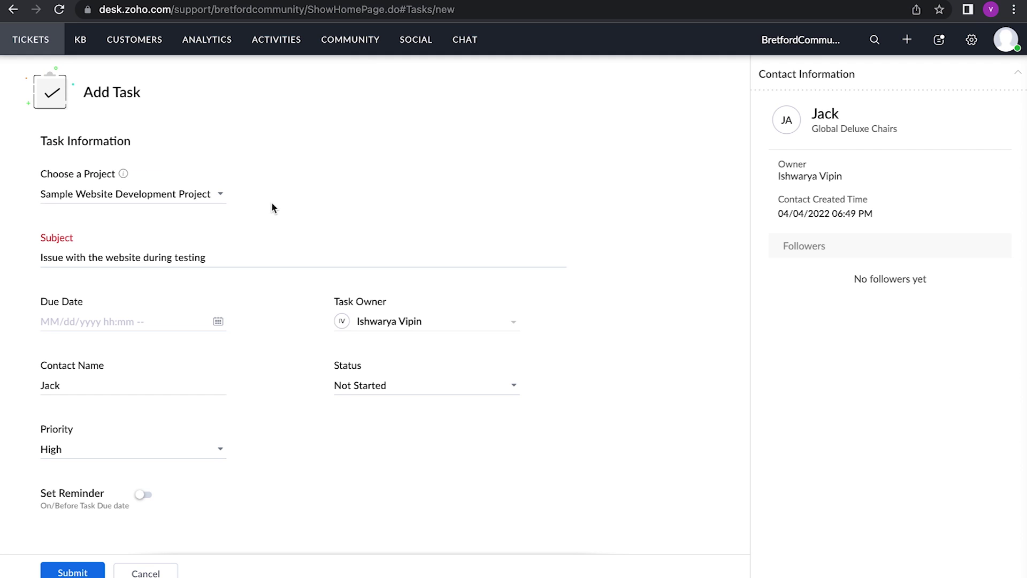
click(165, 207)
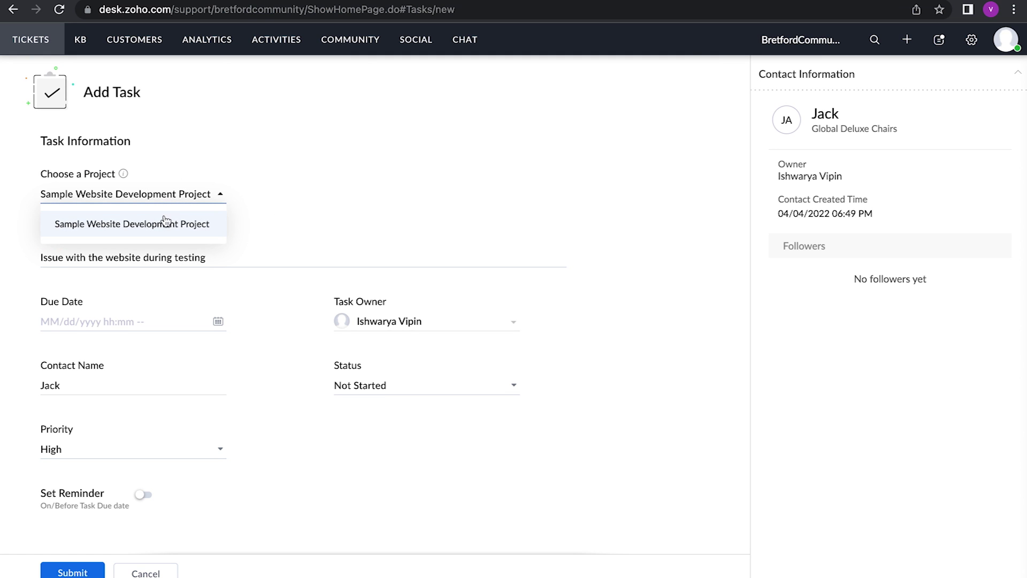
click(279, 206)
scroll(182, 418, down, 1)
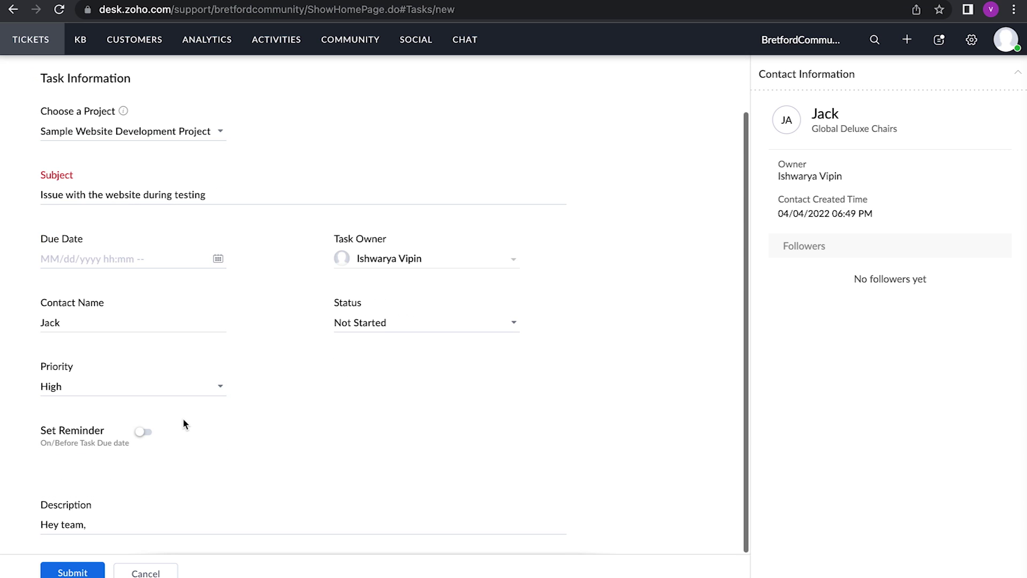
click(80, 572)
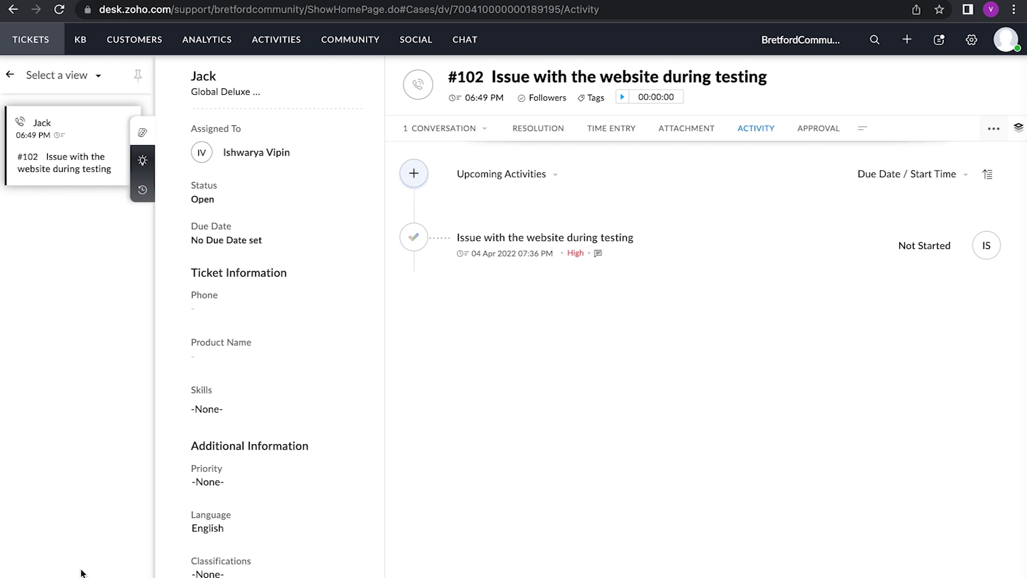
Step: Return to the ticket's conversation and file it as a new issue in Sample Website Development Project with the prefilled title and description
click(456, 131)
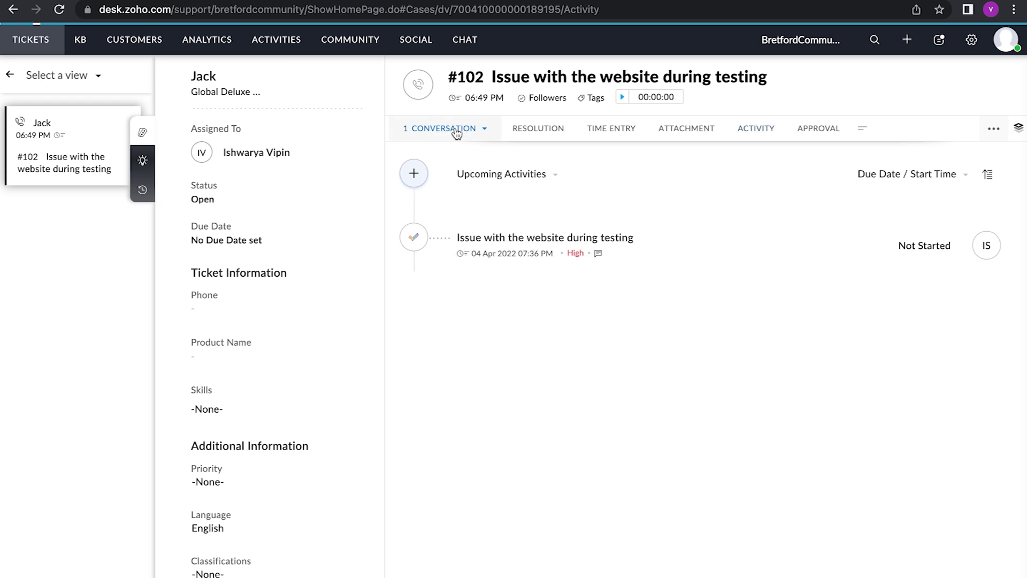
click(993, 134)
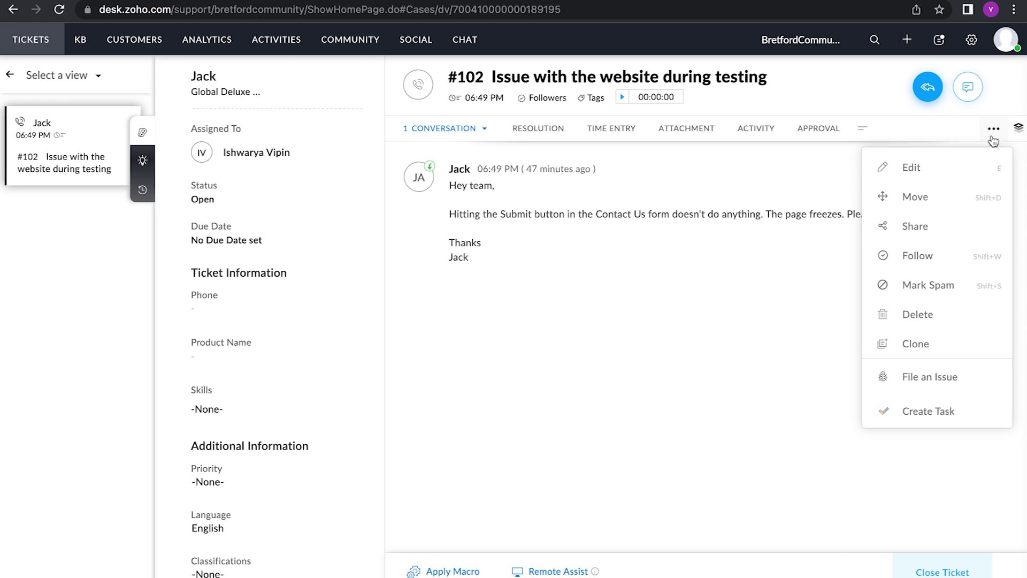
click(926, 381)
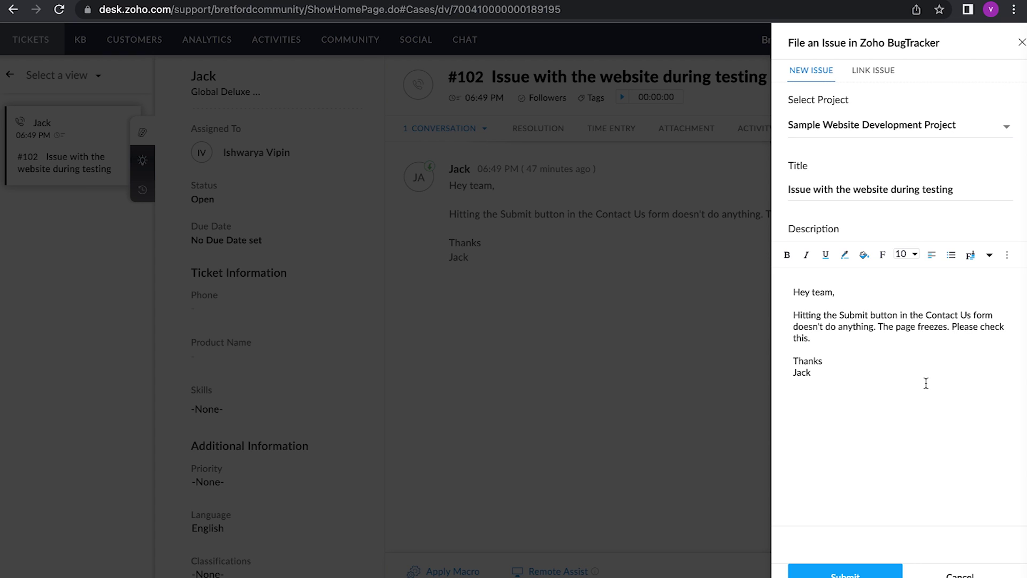
click(850, 565)
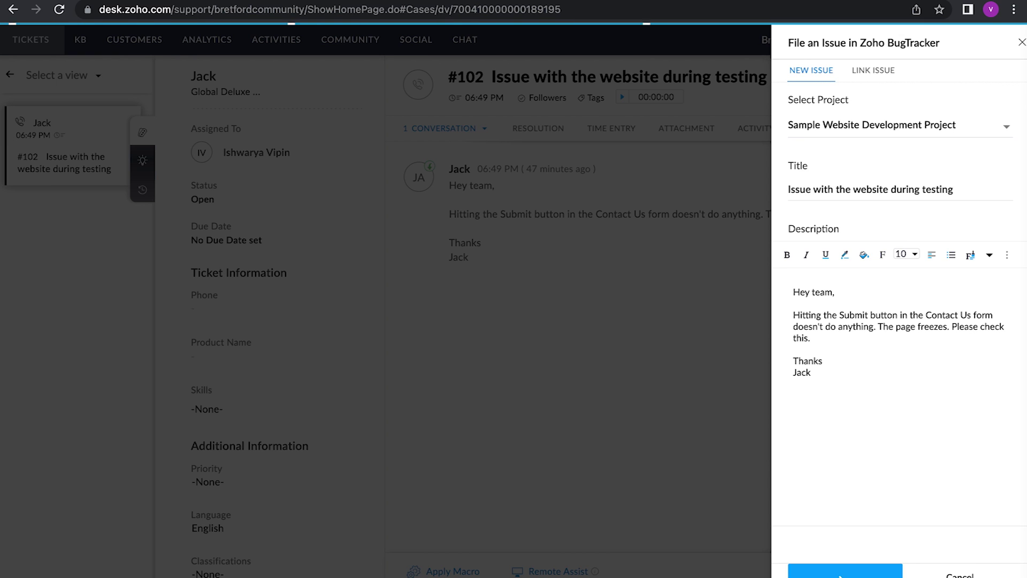